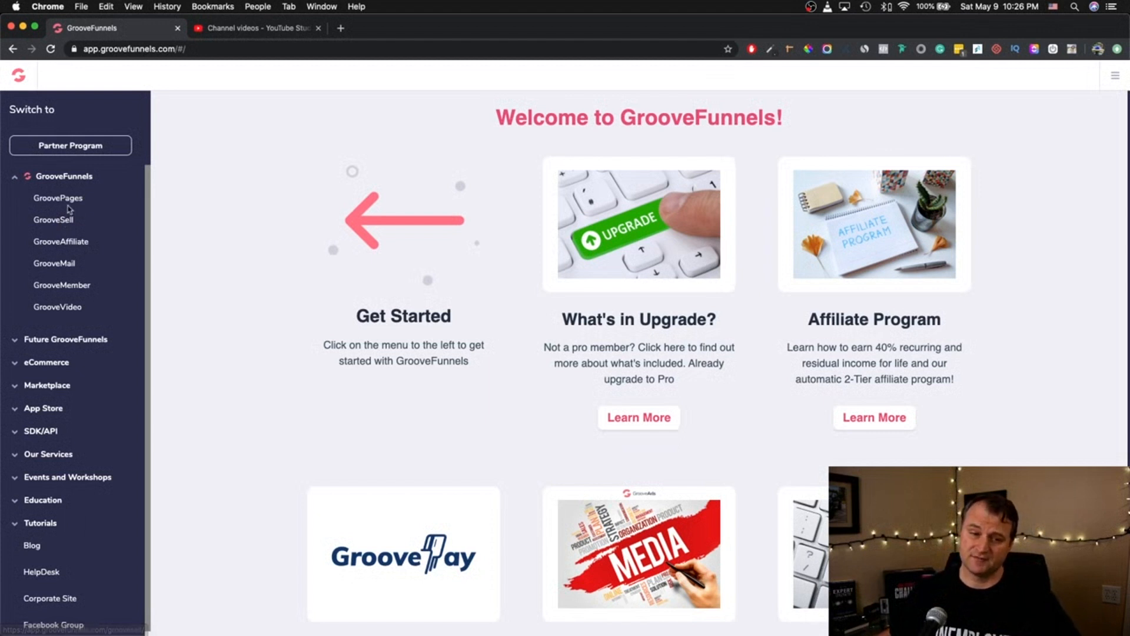
- Go to GroovePages and open the first site, with the desk illustration, in the editor
click(73, 202)
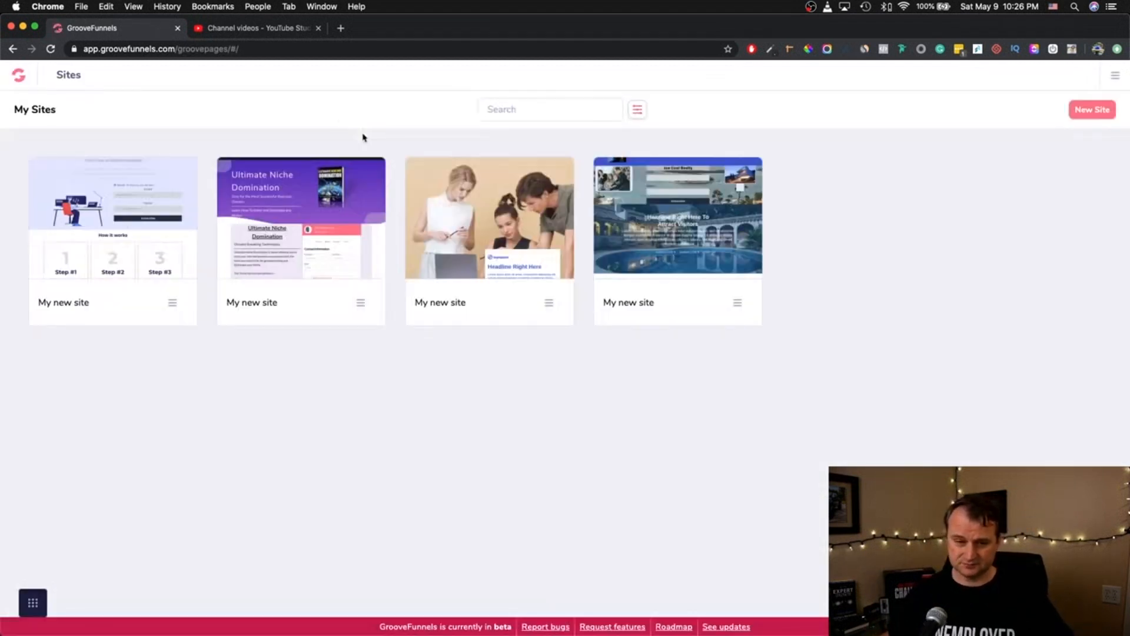
mouse_move(317, 223)
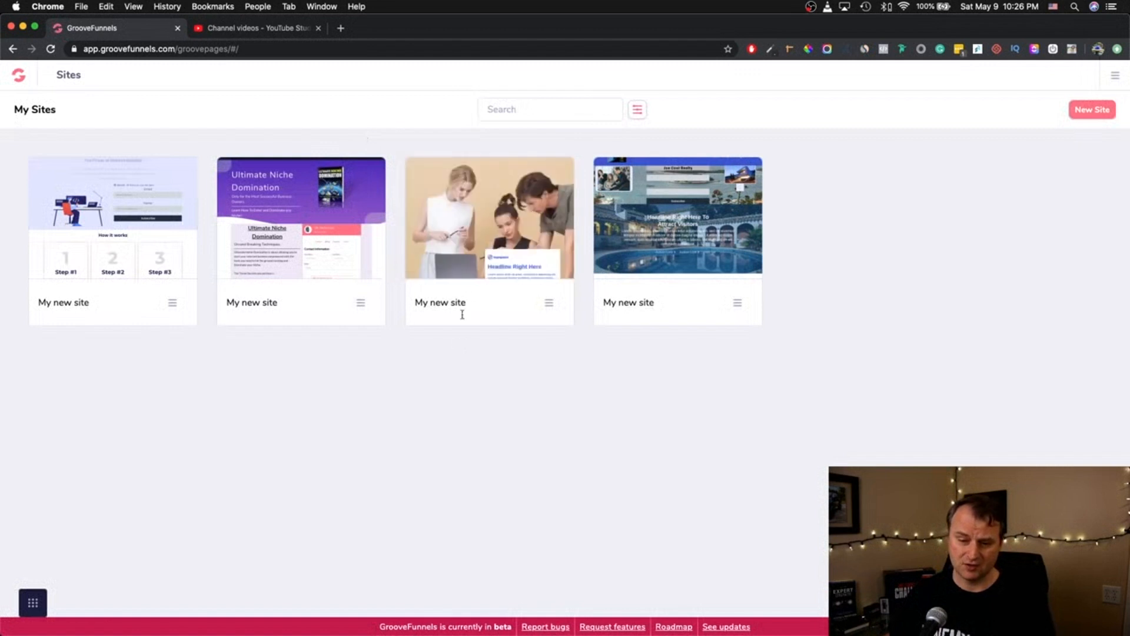
mouse_move(501, 223)
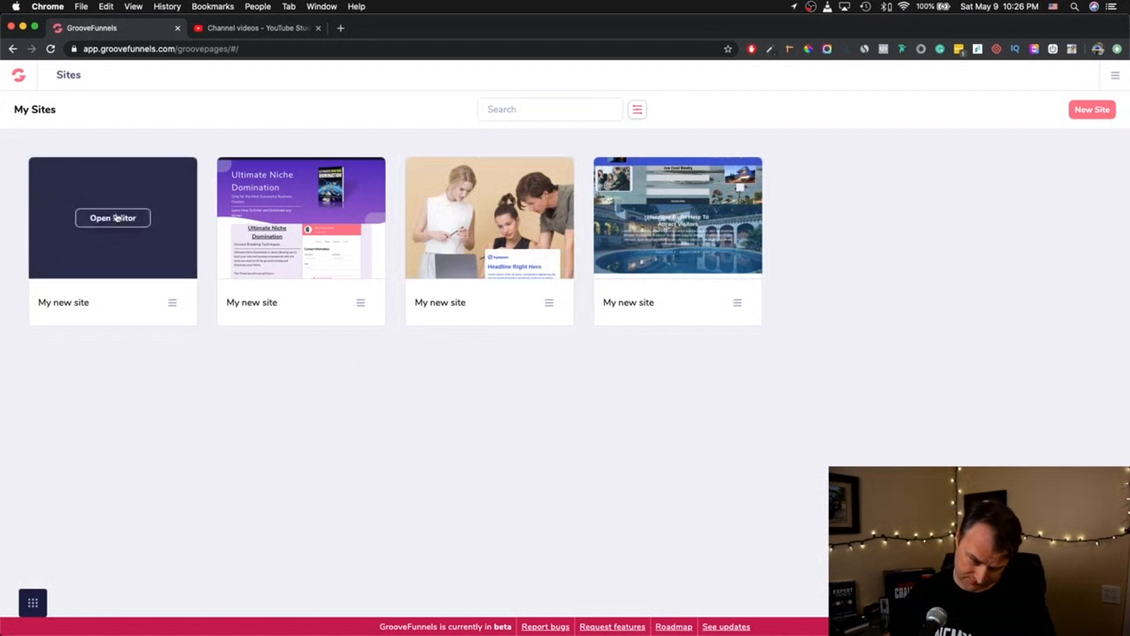
click(116, 218)
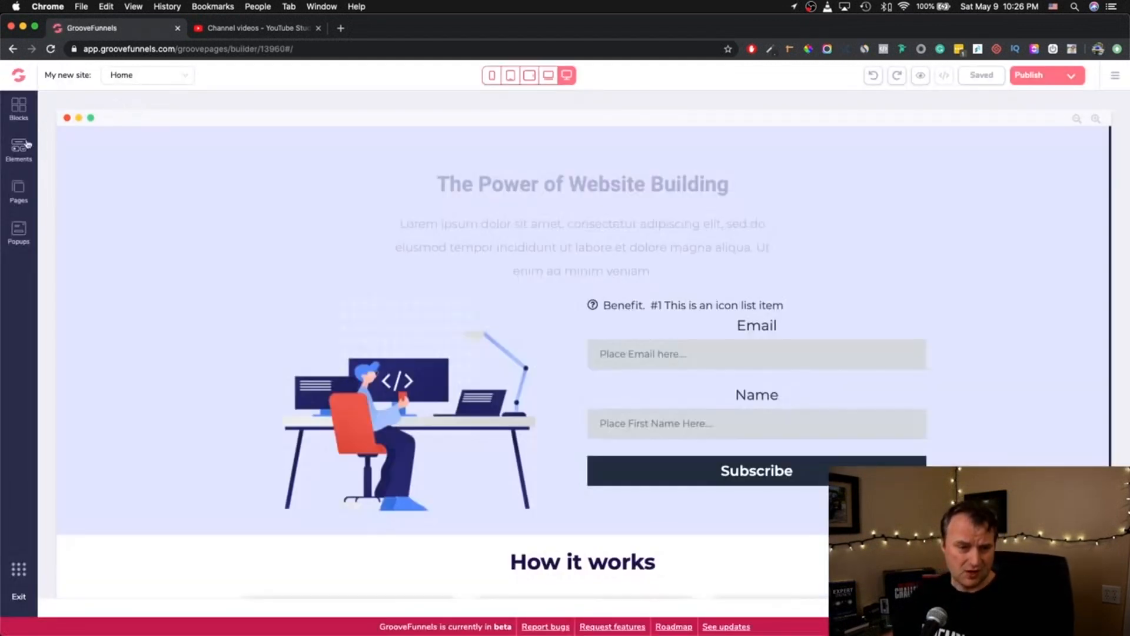
- Start adding a new page to the site and expand the list of page templates
click(21, 194)
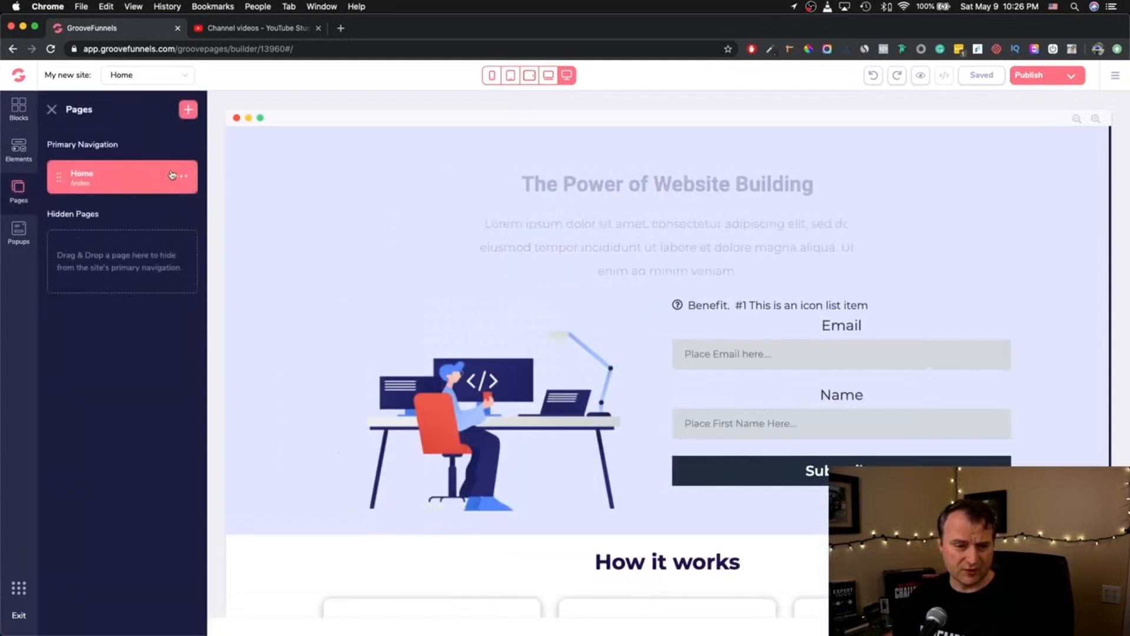
click(188, 110)
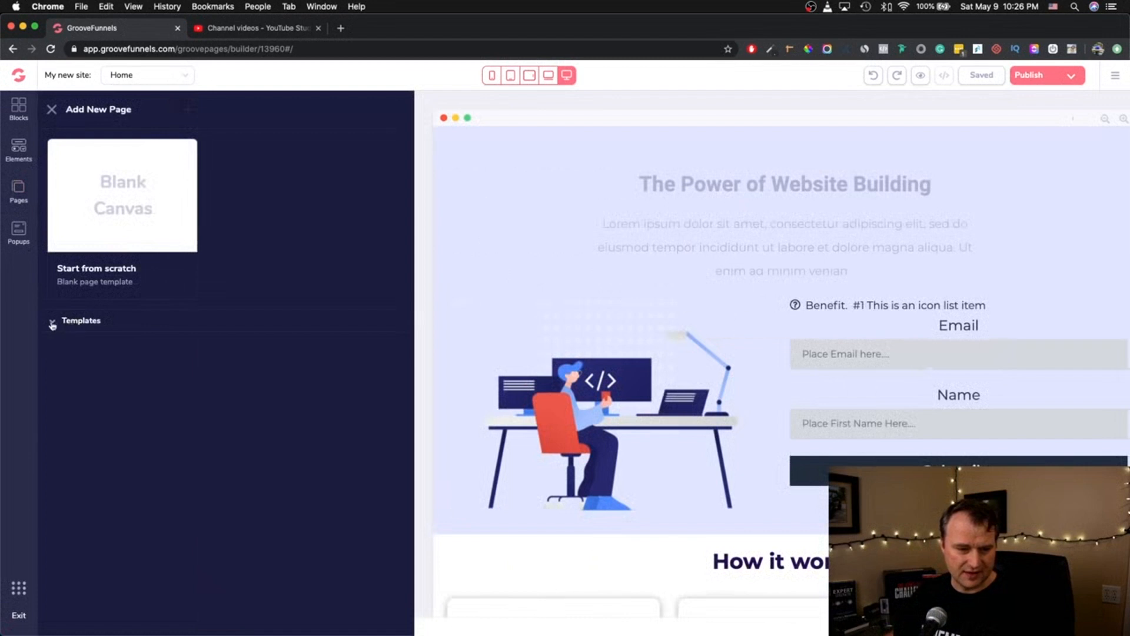
click(52, 322)
- Browse the first page templates, comparing the Home and Optin layouts with video placeholders and headlines
scroll(174, 384, down, 5)
scroll(174, 384, down, 5)
scroll(174, 382, up, 5)
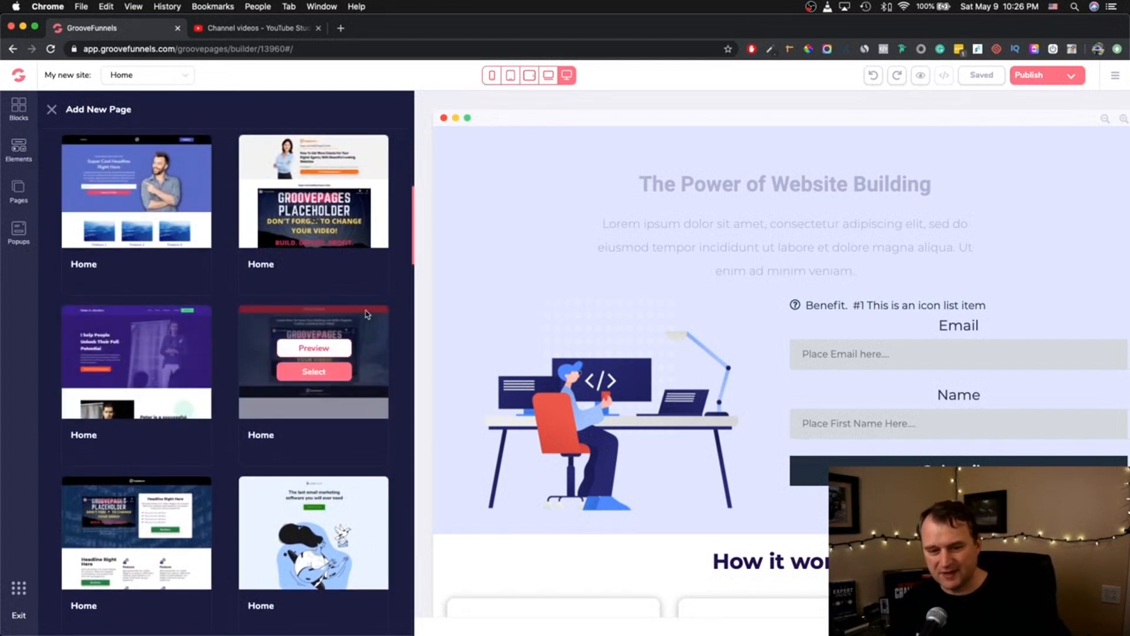
scroll(312, 235, up, 2)
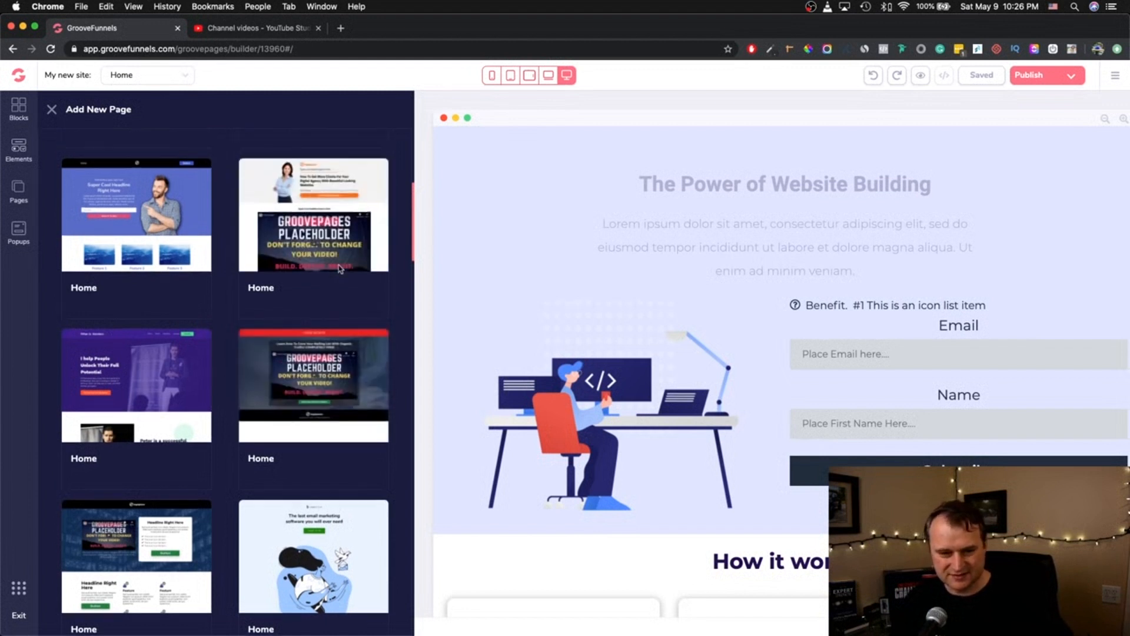
mouse_move(305, 250)
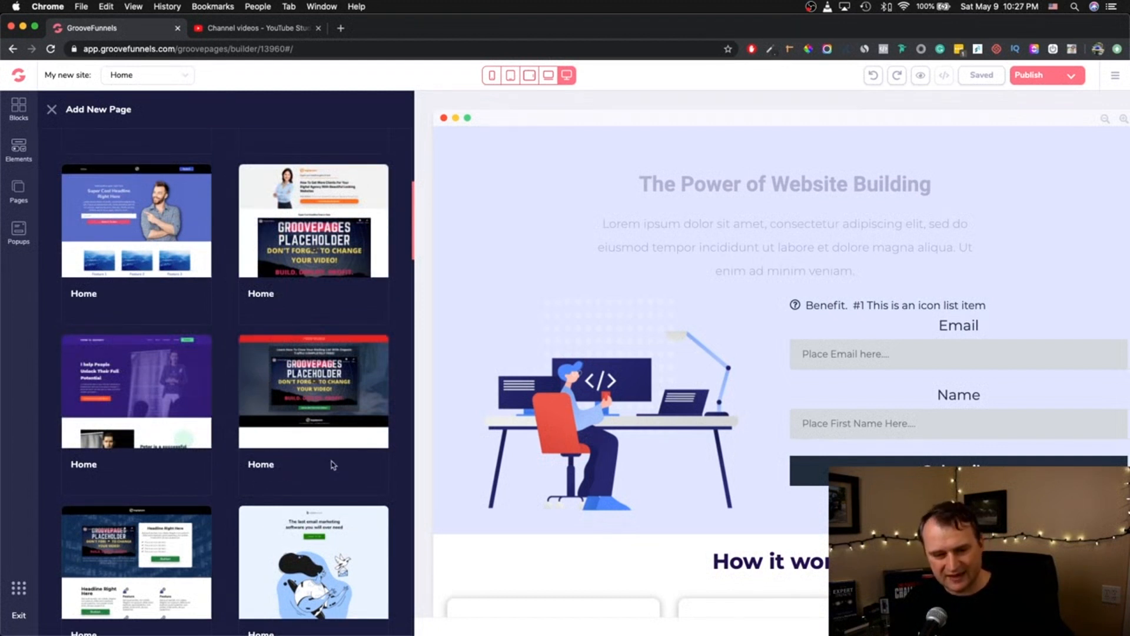
mouse_move(304, 390)
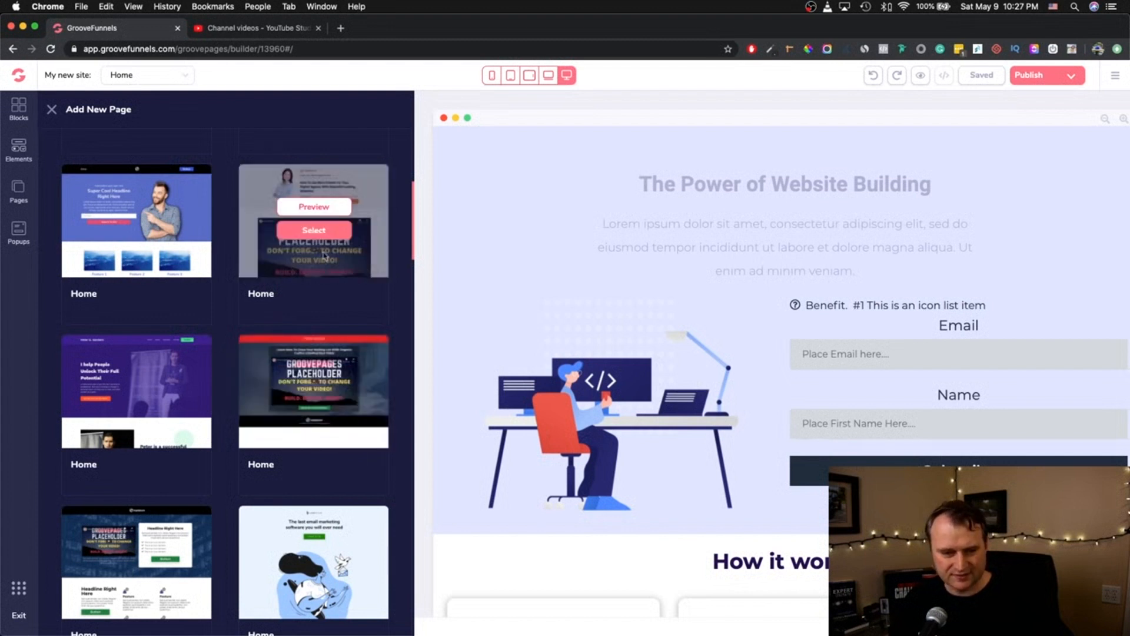
mouse_move(150, 548)
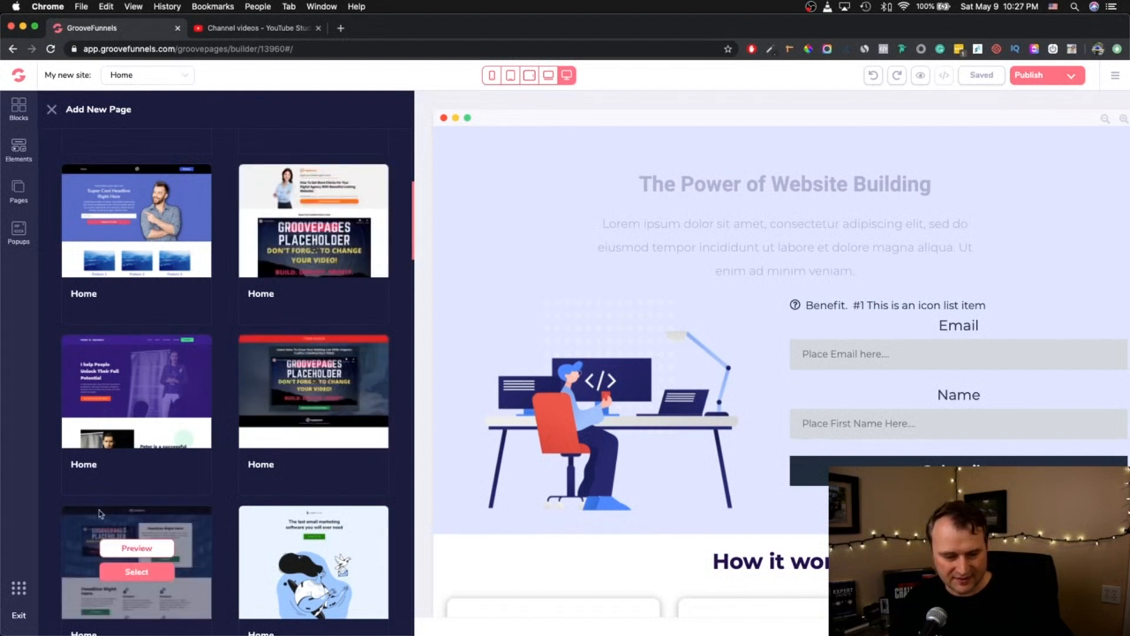
scroll(100, 513, down, 6)
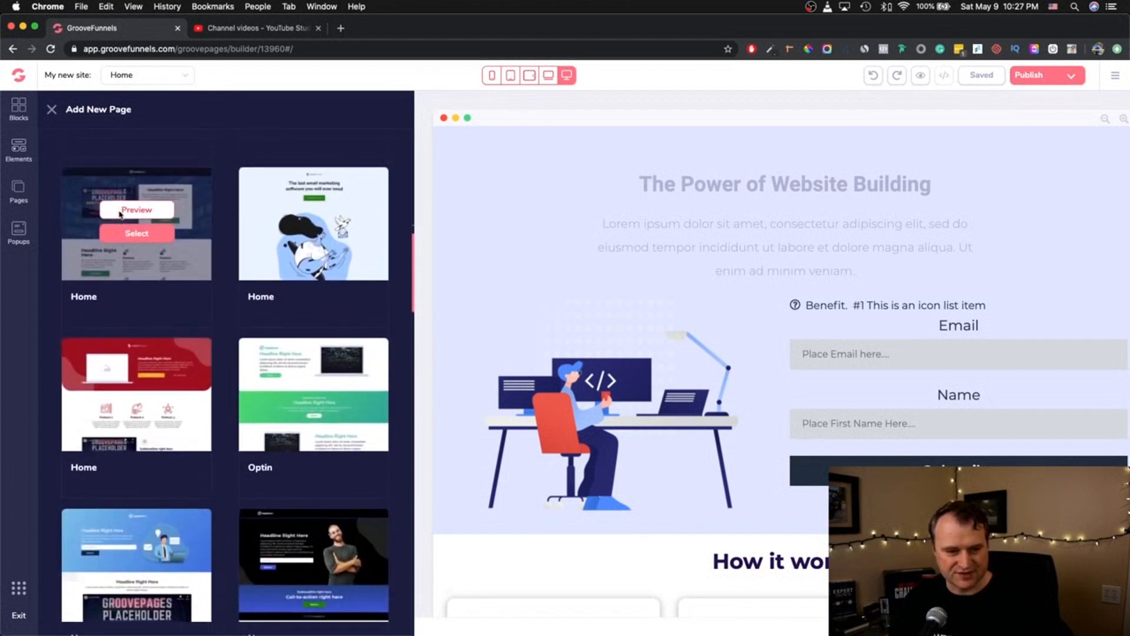
scroll(119, 213, up, 1)
scroll(177, 295, up, 2)
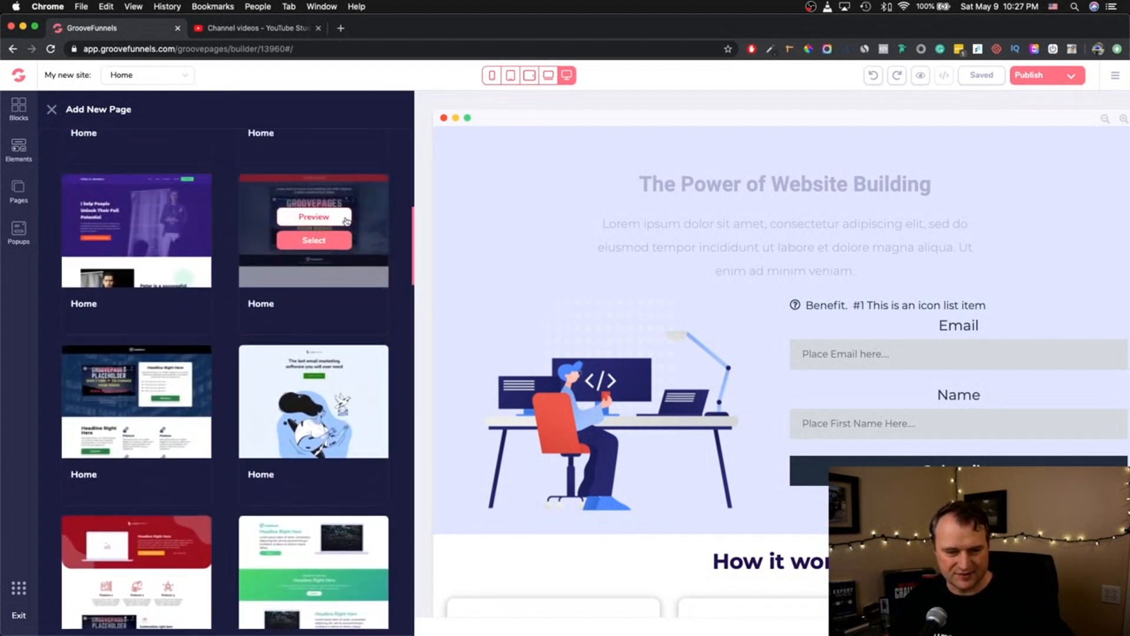
scroll(147, 419, down, 2)
mouse_move(273, 442)
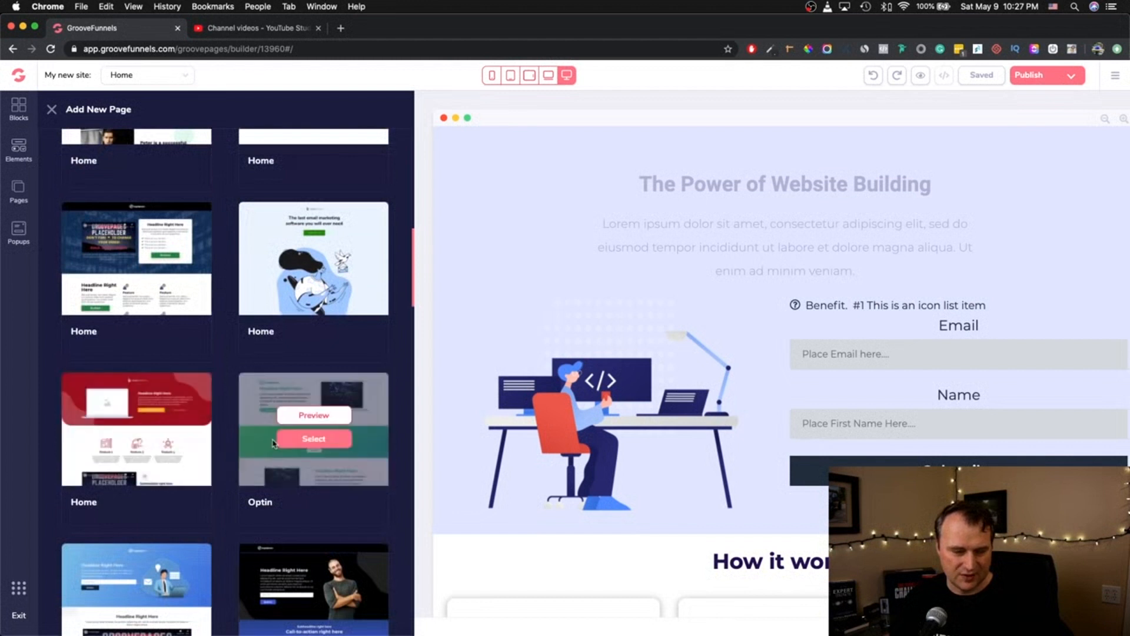
scroll(272, 442, down, 2)
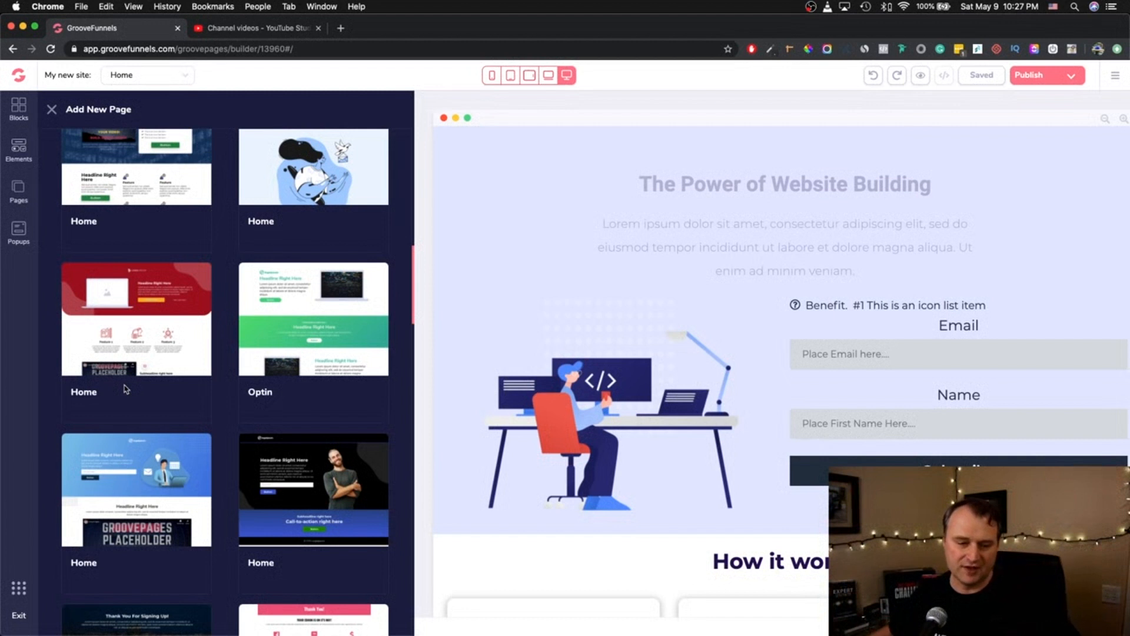
mouse_move(113, 363)
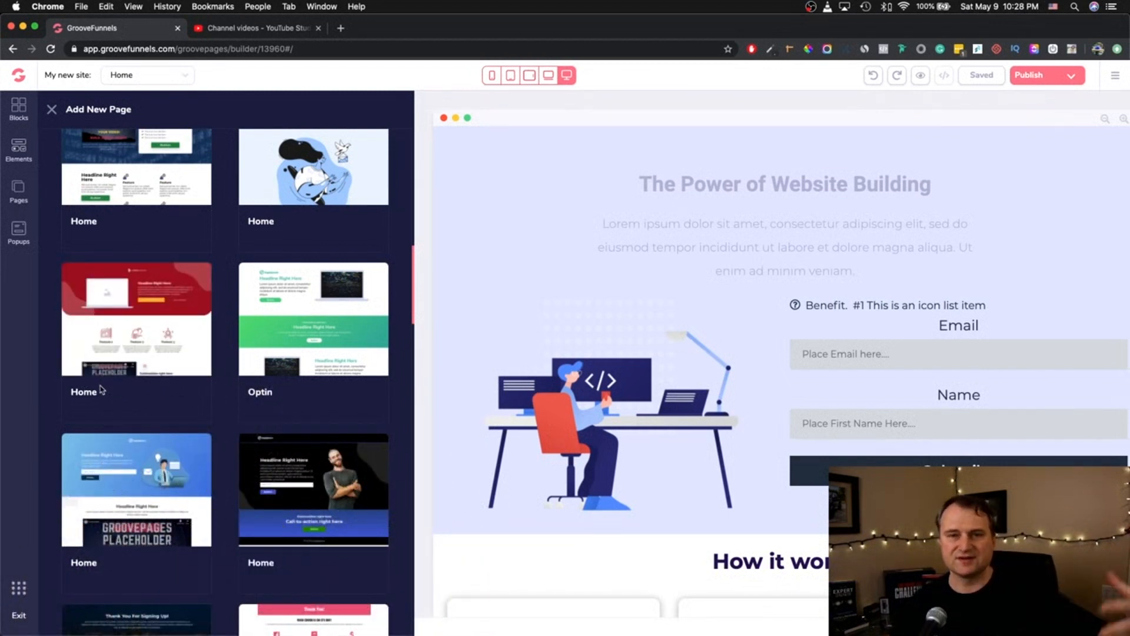
- Preview the Home template with the red header and dark video section, and close the preview
scroll(125, 389, up, 3)
scroll(125, 389, up, 3)
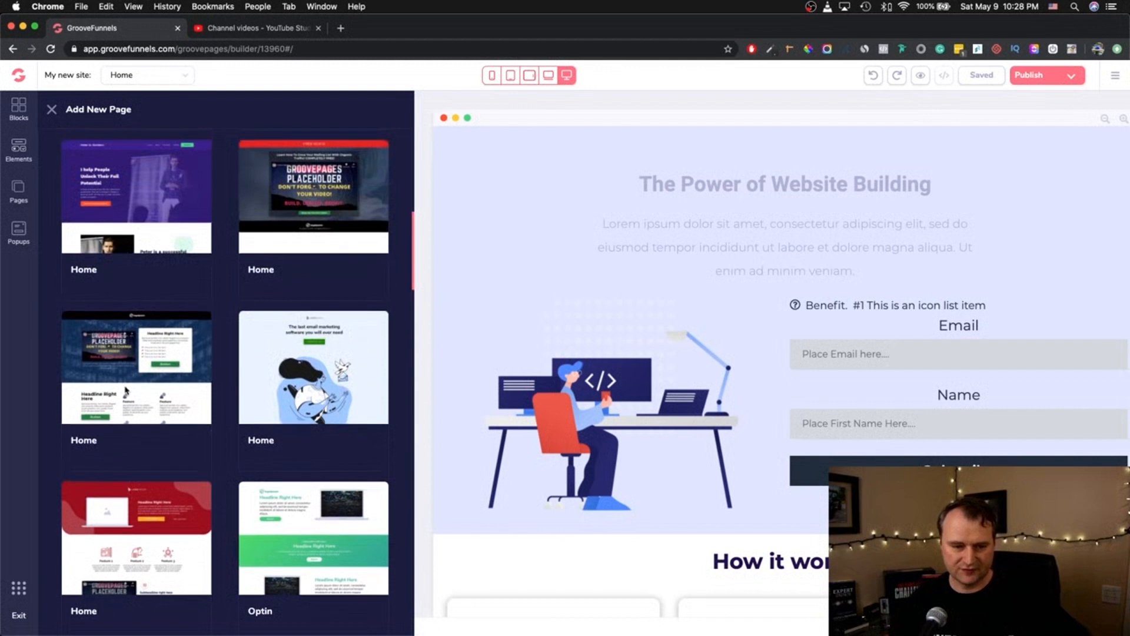
scroll(121, 396, up, 2)
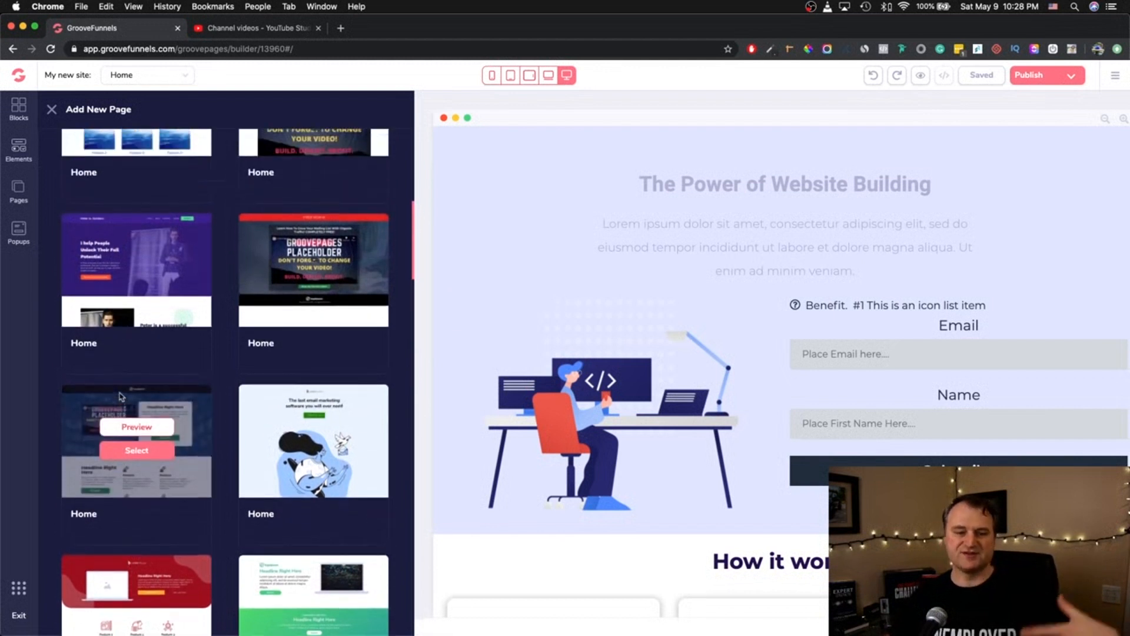
scroll(121, 391, up, 4)
scroll(220, 329, down, 1)
mouse_move(334, 392)
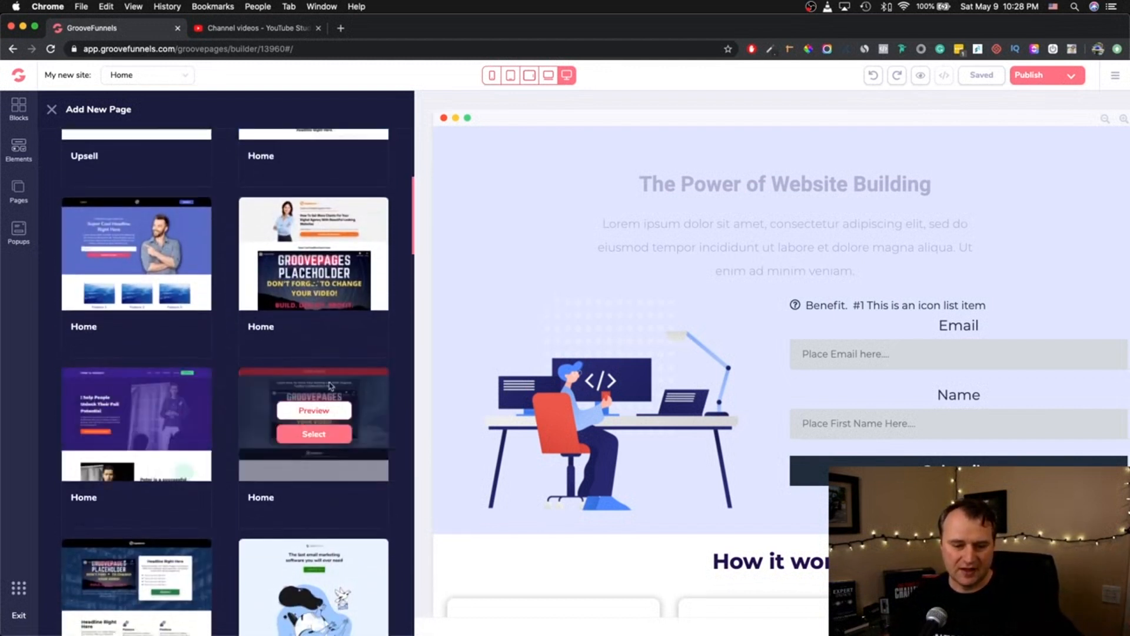
scroll(309, 492, down, 2)
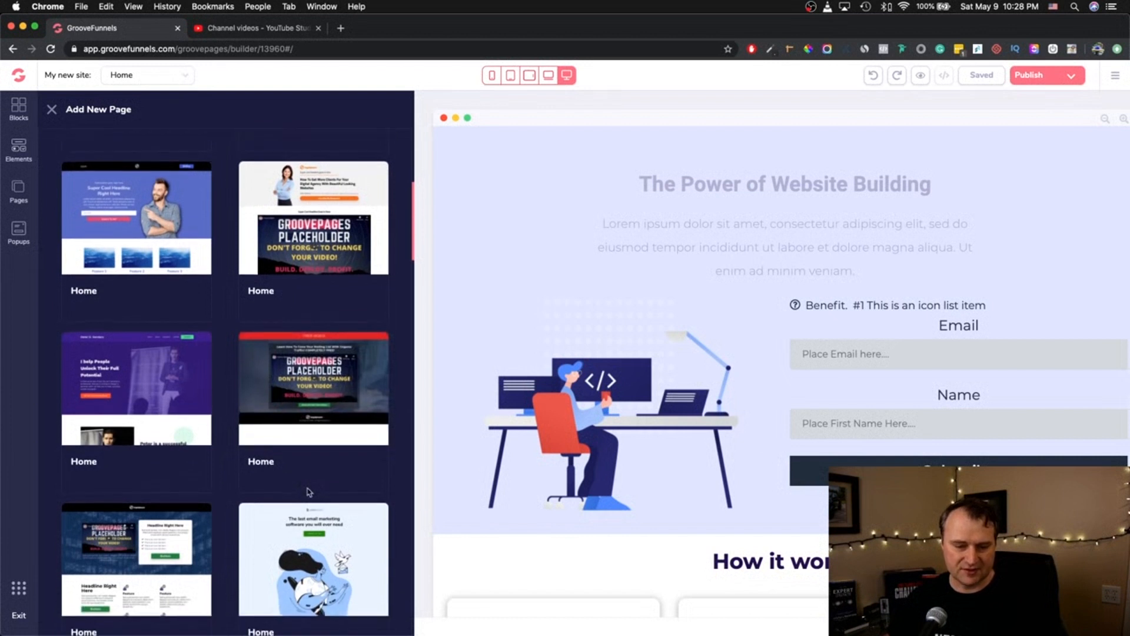
mouse_move(325, 351)
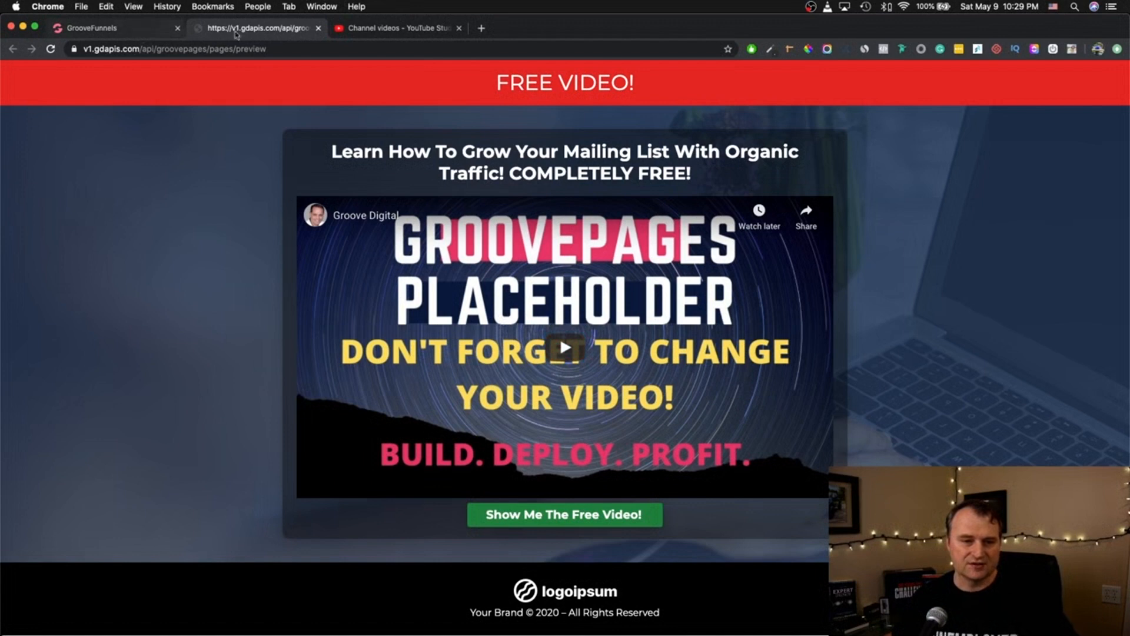
click(318, 28)
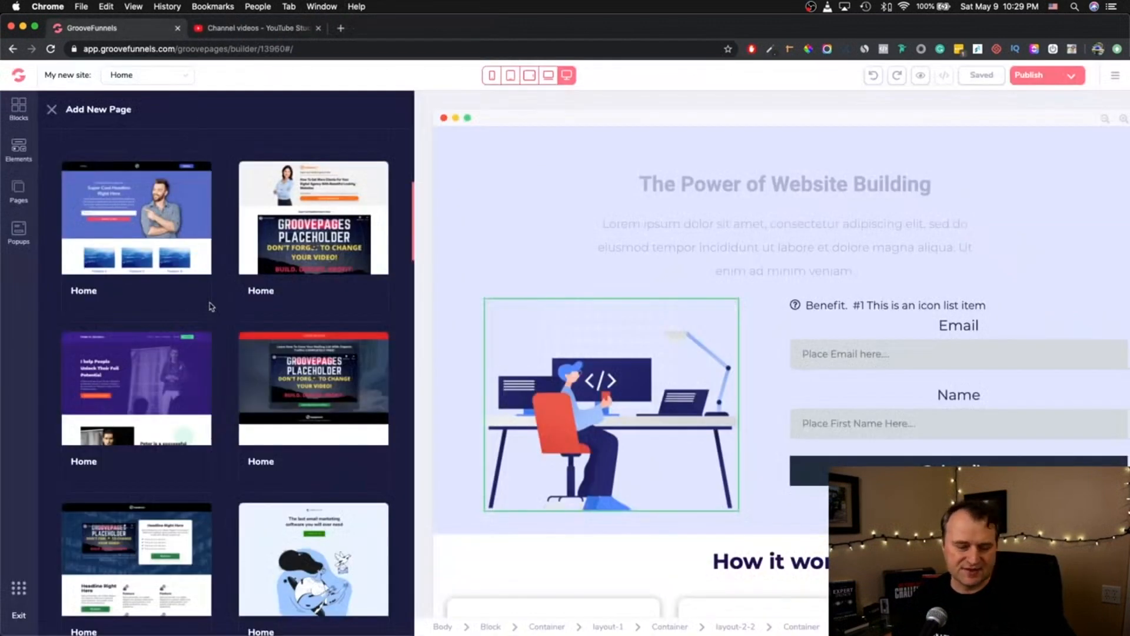
- Look through the remaining page templates, including the Thank You, Upsell and E-commerce designs, down to the end of the list
scroll(211, 306, down, 2)
scroll(217, 365, up, 4)
mouse_move(263, 359)
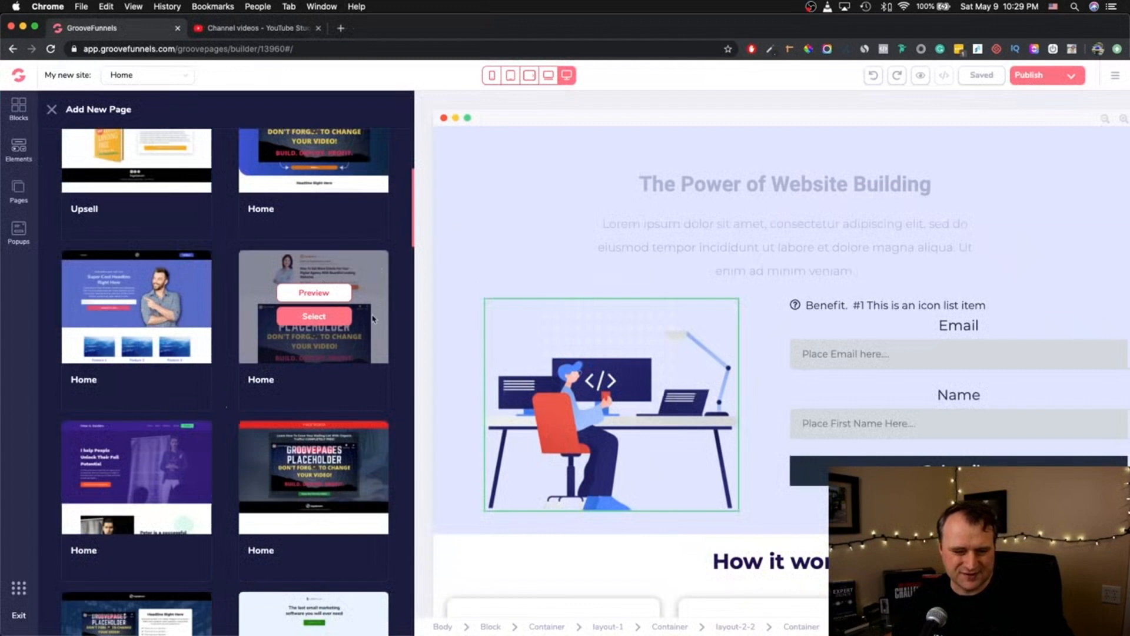
scroll(353, 353, down, 5)
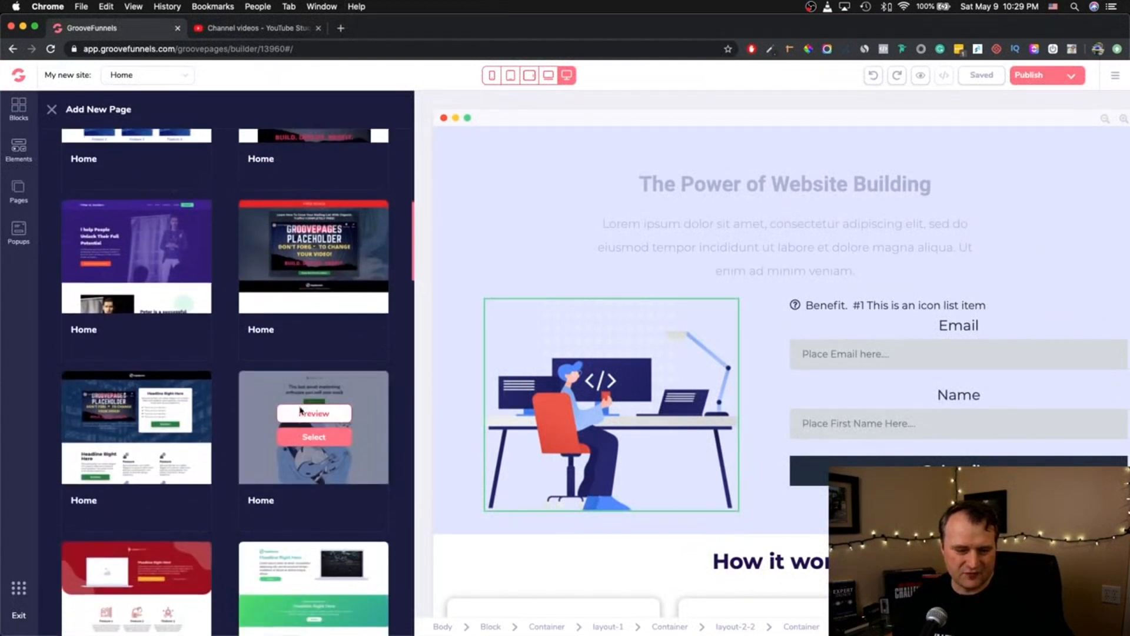
scroll(229, 436, down, 10)
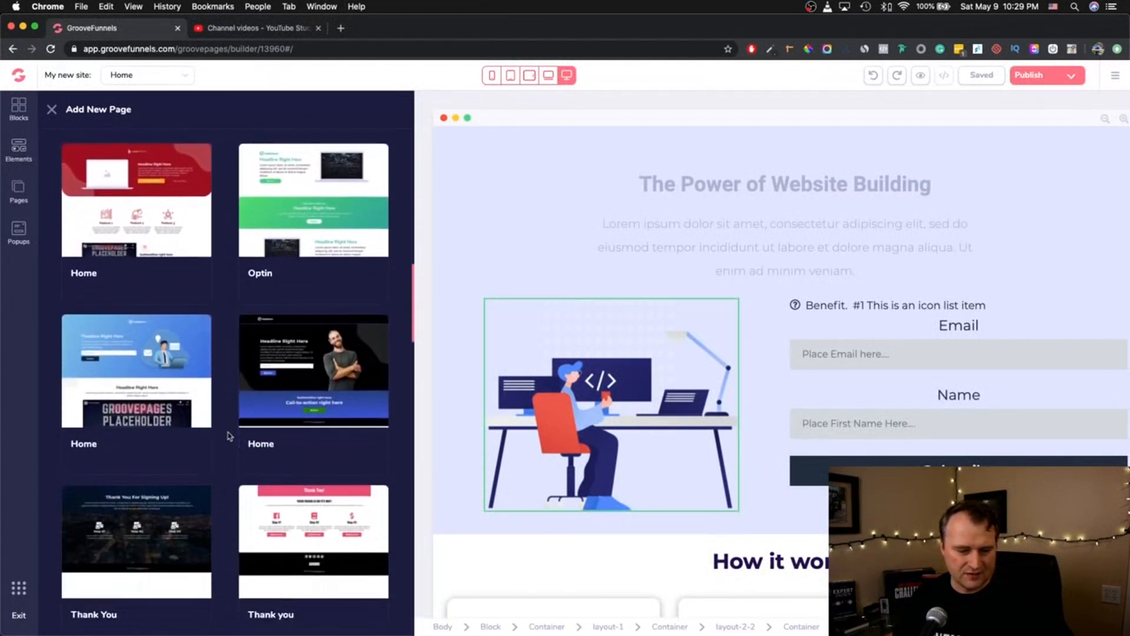
scroll(229, 436, up, 3)
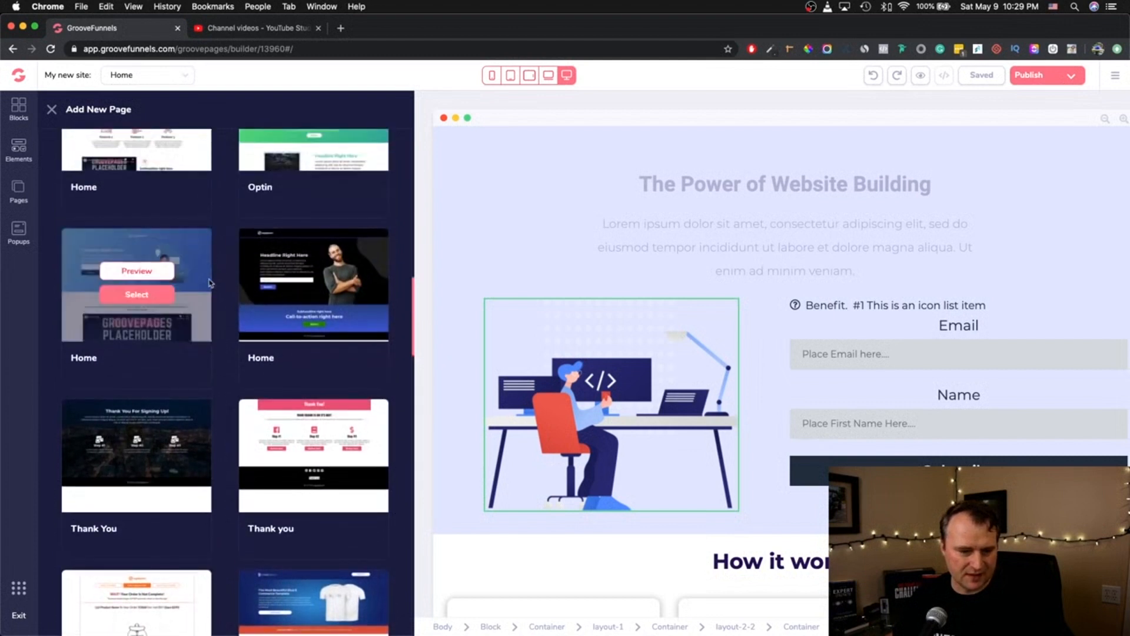
scroll(244, 418, down, 6)
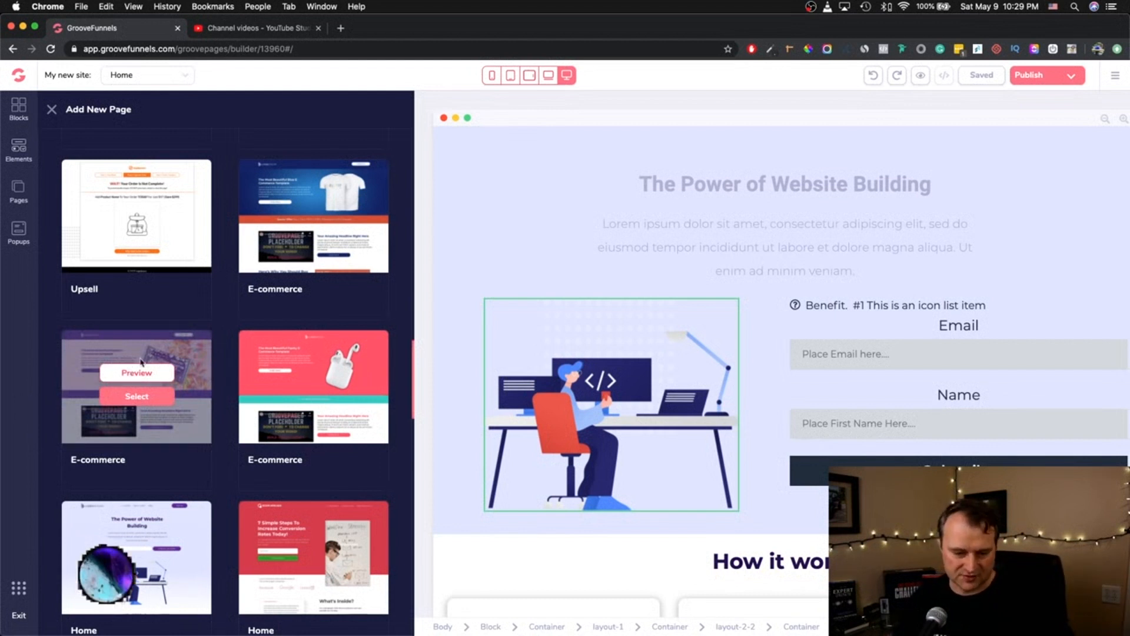
scroll(203, 431, down, 10)
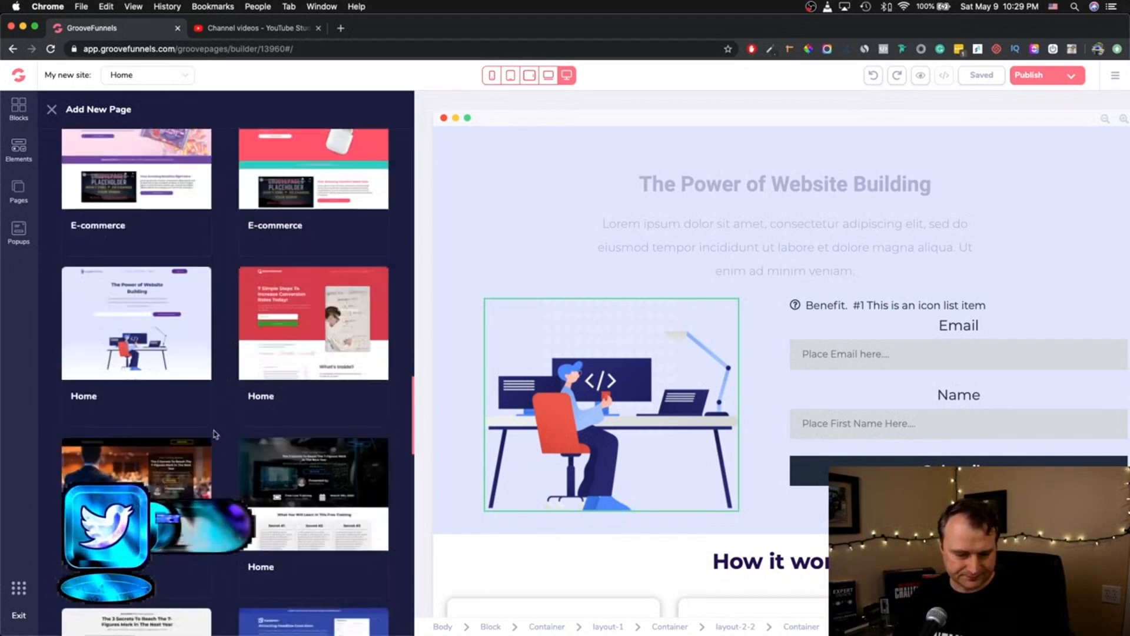
scroll(215, 434, down, 10)
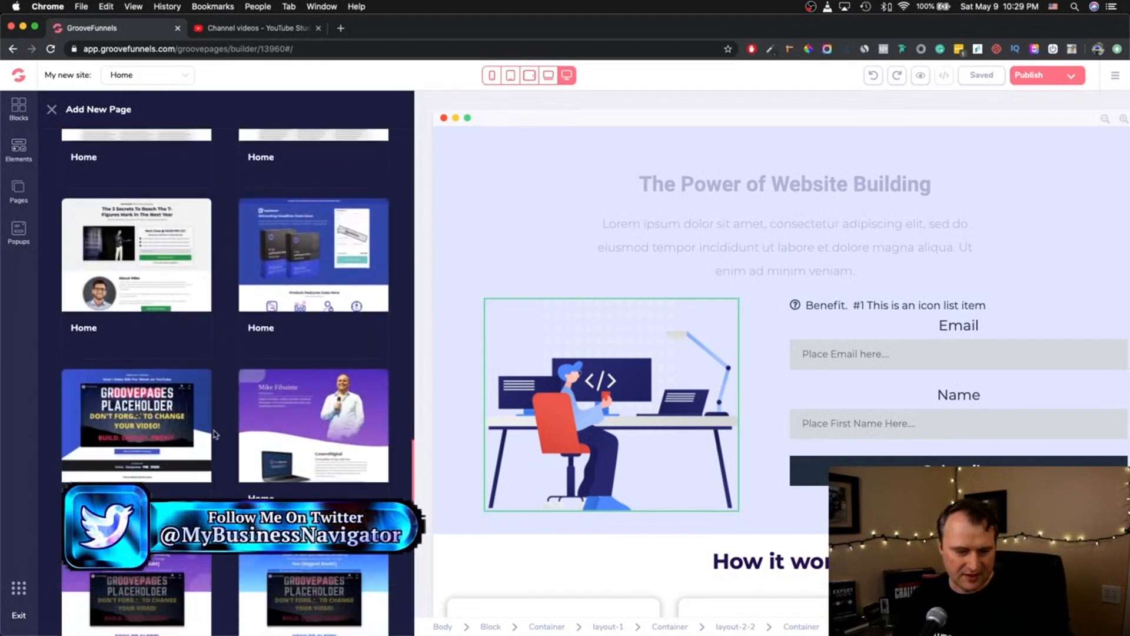
scroll(215, 434, down, 5)
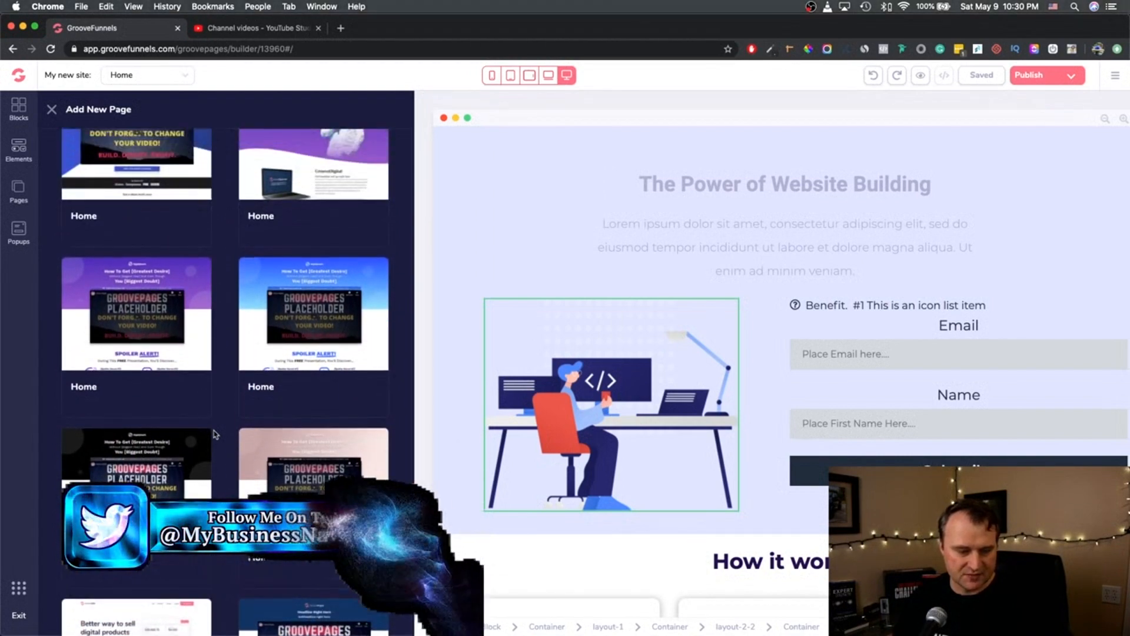
scroll(219, 421, down, 2)
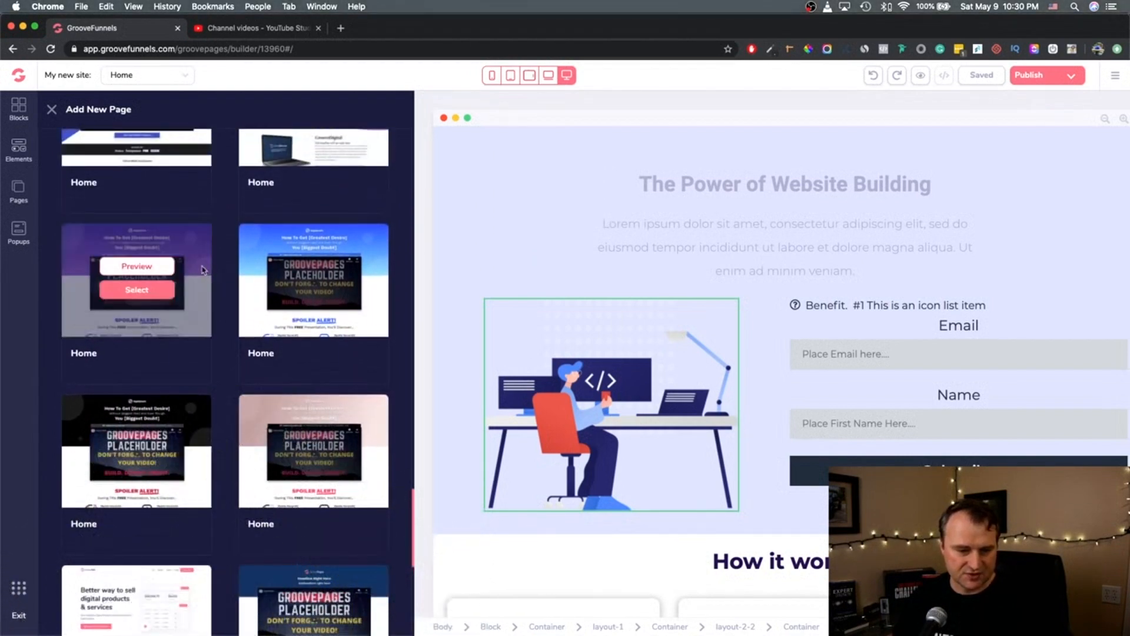
mouse_move(173, 399)
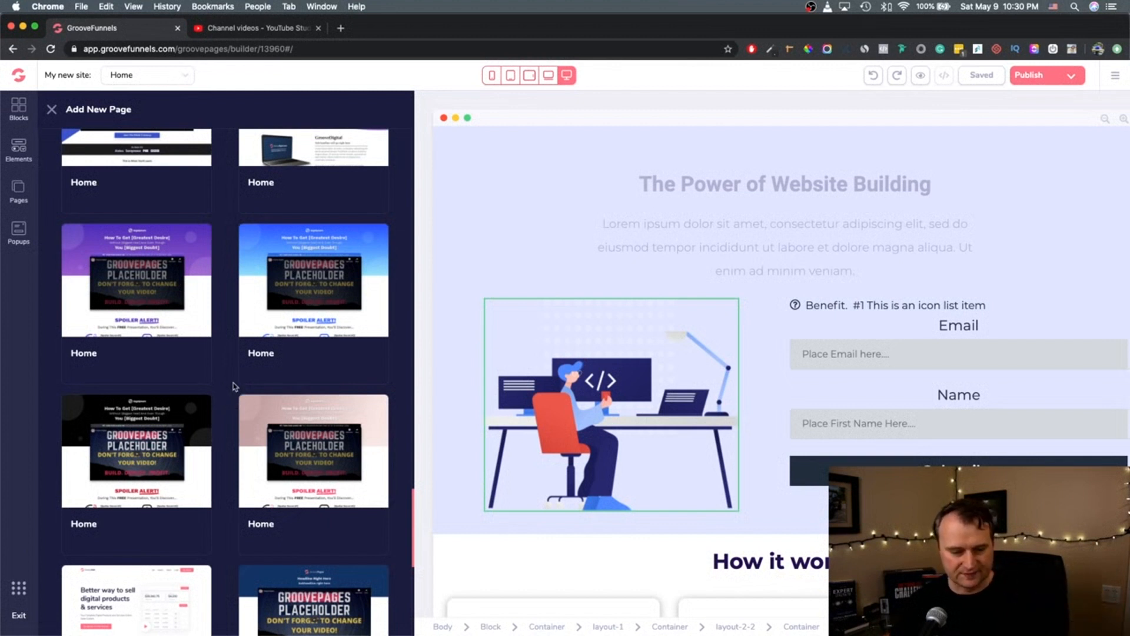
scroll(237, 390, down, 5)
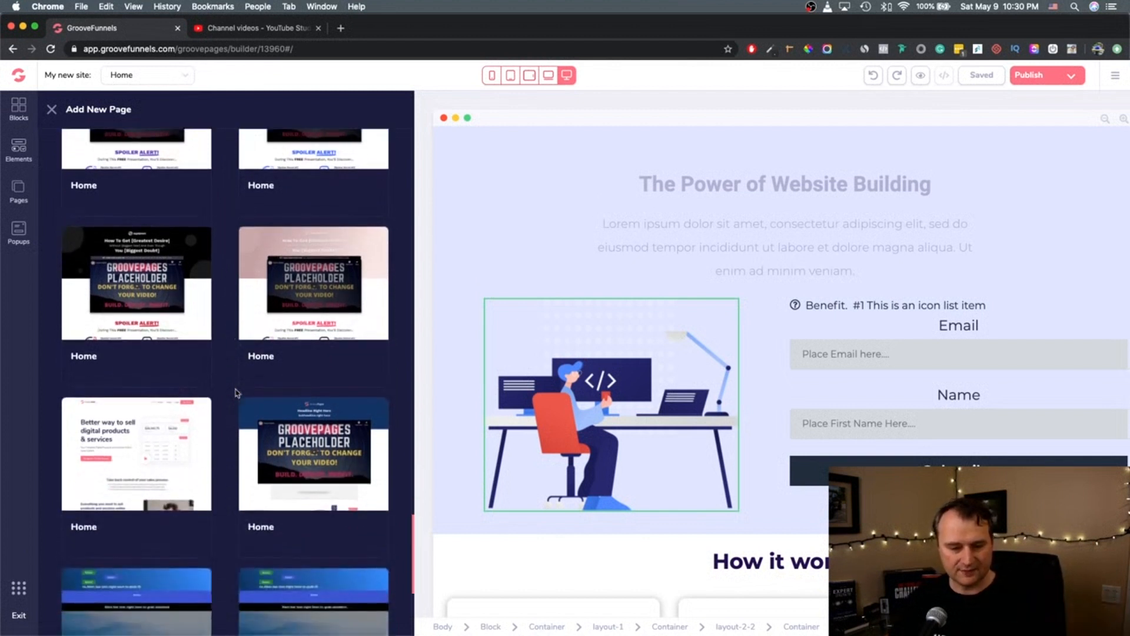
scroll(235, 392, down, 3)
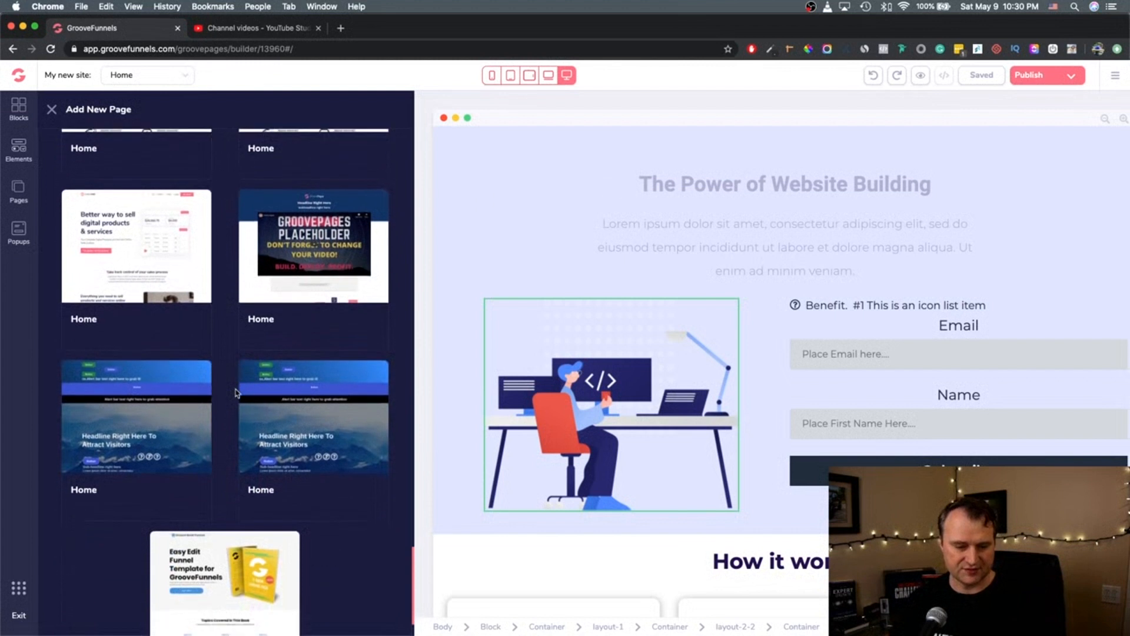
scroll(235, 393, down, 1)
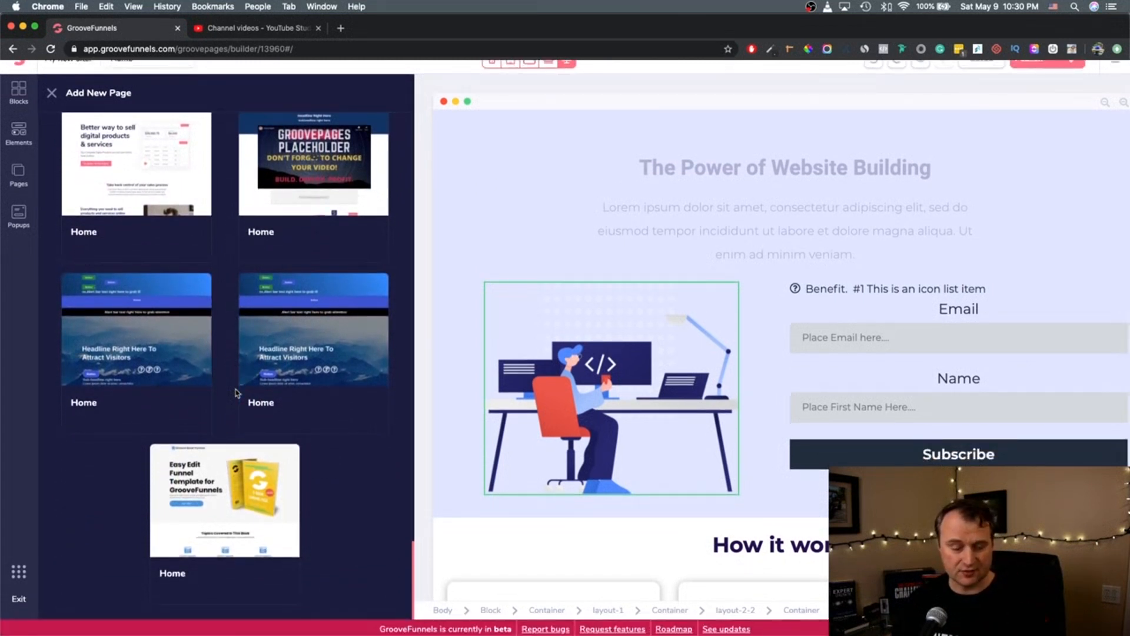
- Add a new page to the site from the Home template with the blue header and video placeholder
scroll(235, 393, up, 6)
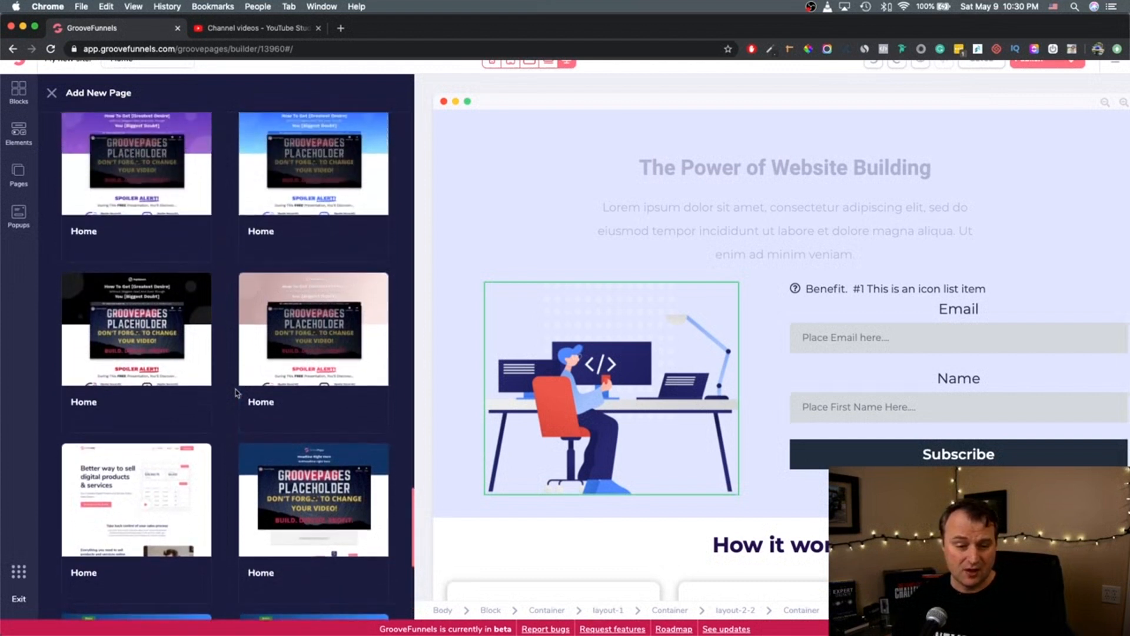
scroll(235, 392, up, 4)
scroll(236, 392, up, 1)
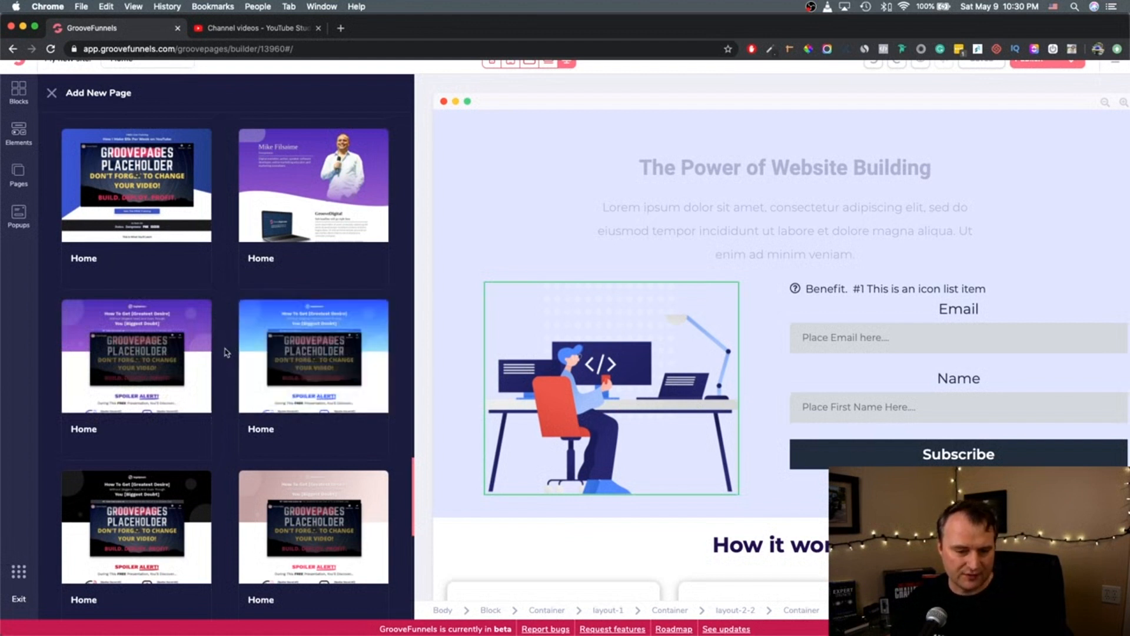
scroll(226, 382, down, 4)
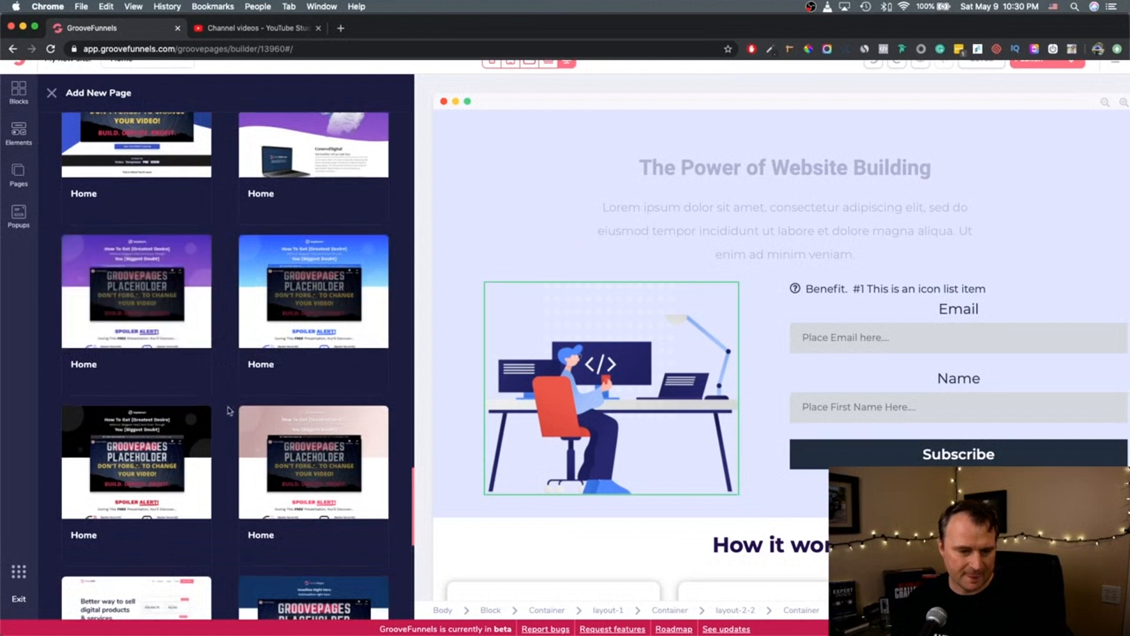
mouse_move(209, 429)
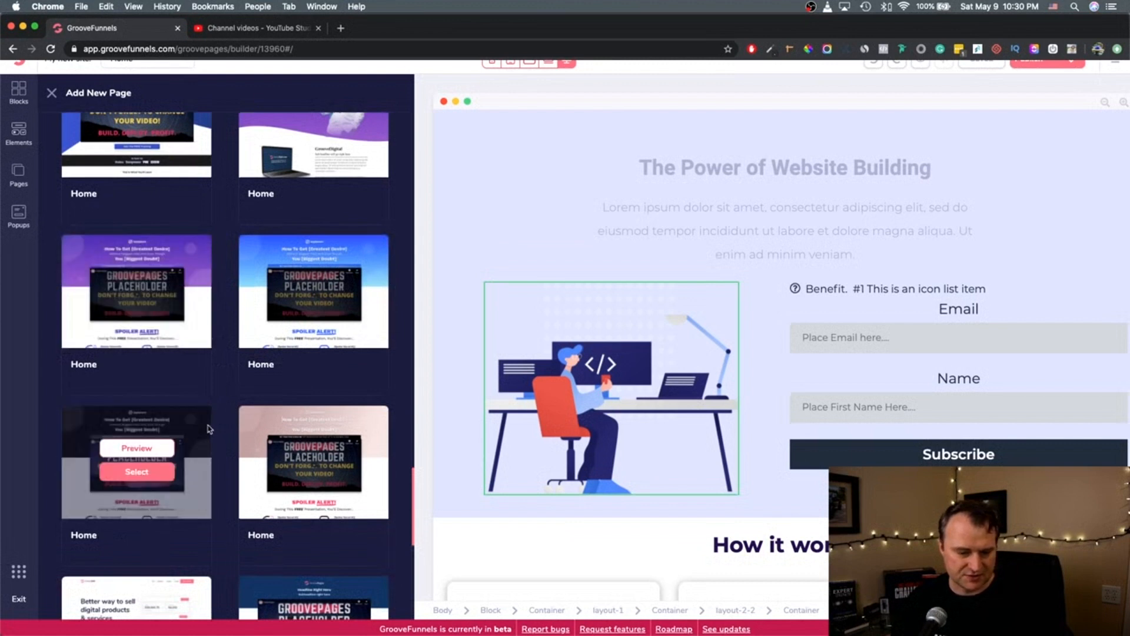
mouse_move(324, 284)
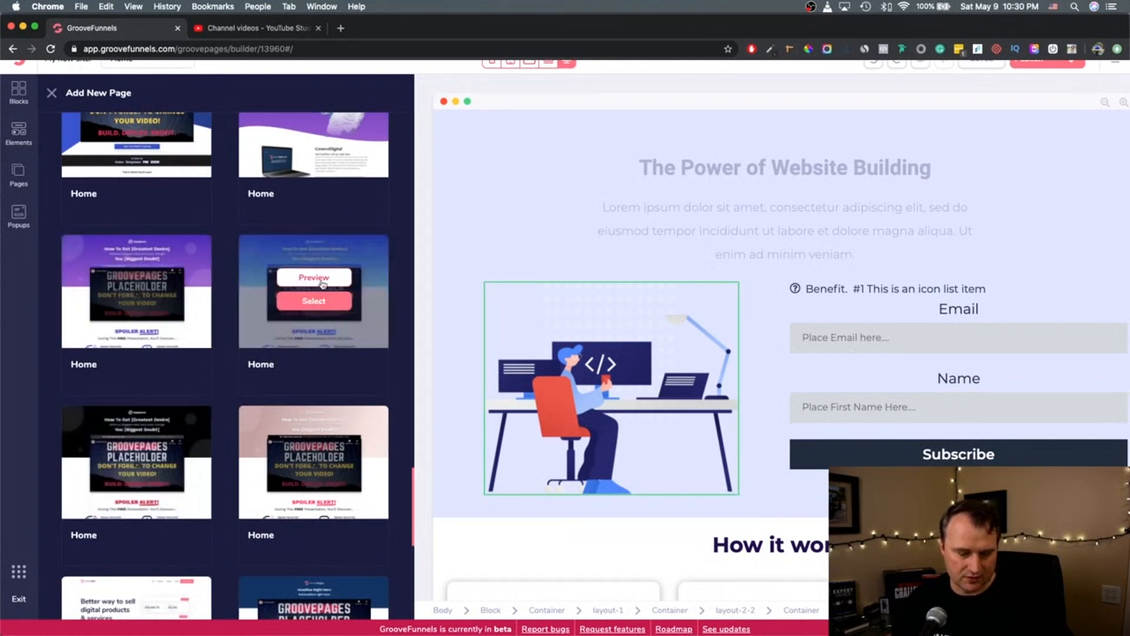
click(322, 304)
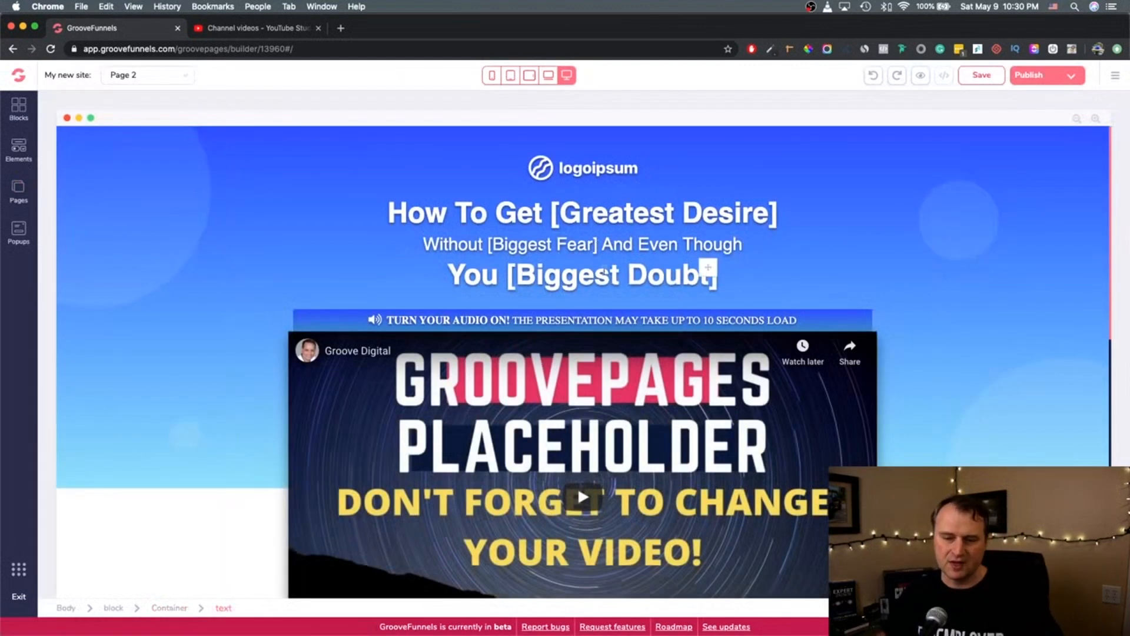
- Inspect the three headline lines above the video on the new page, selecting each text element in turn
scroll(571, 241, down, 3)
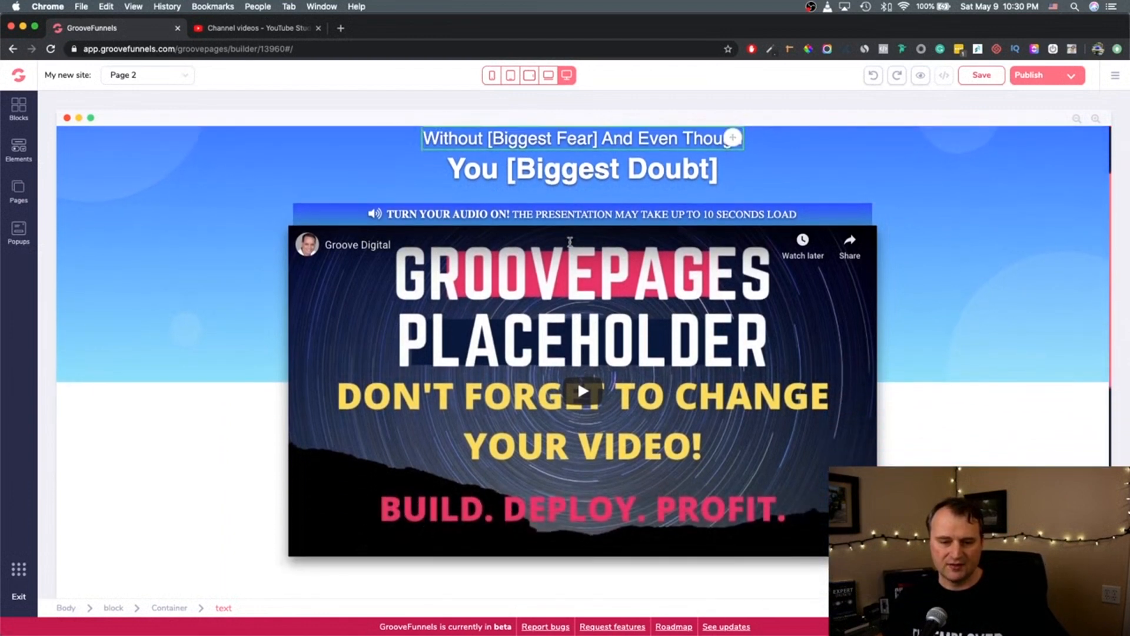
scroll(563, 218, up, 3)
drag(383, 212, 785, 229)
click(618, 280)
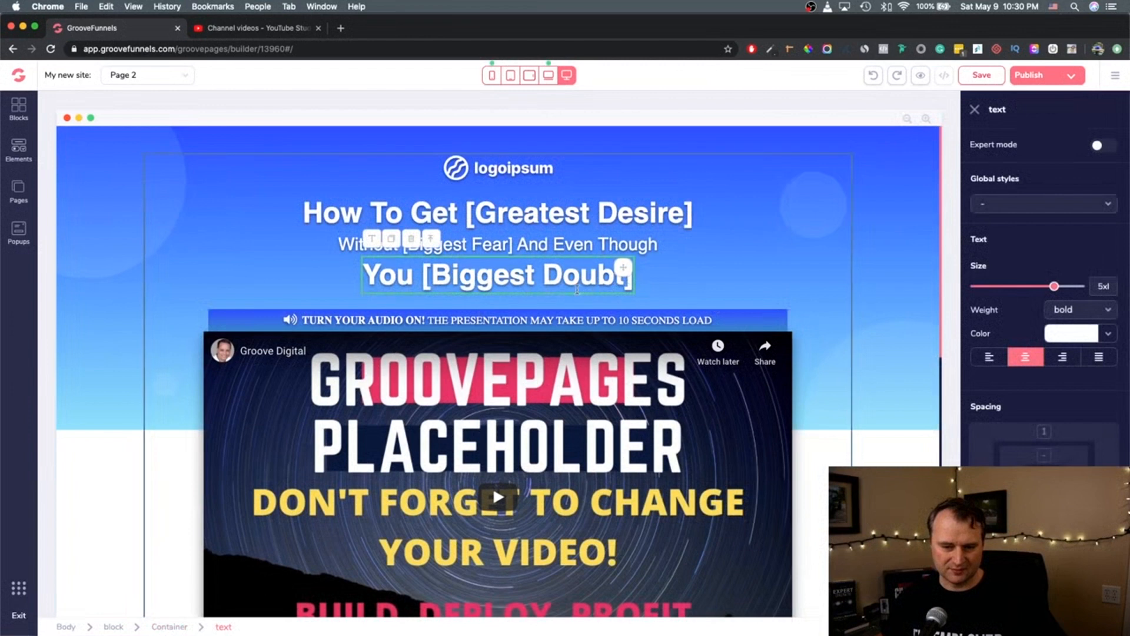
drag(312, 214, 677, 210)
click(431, 244)
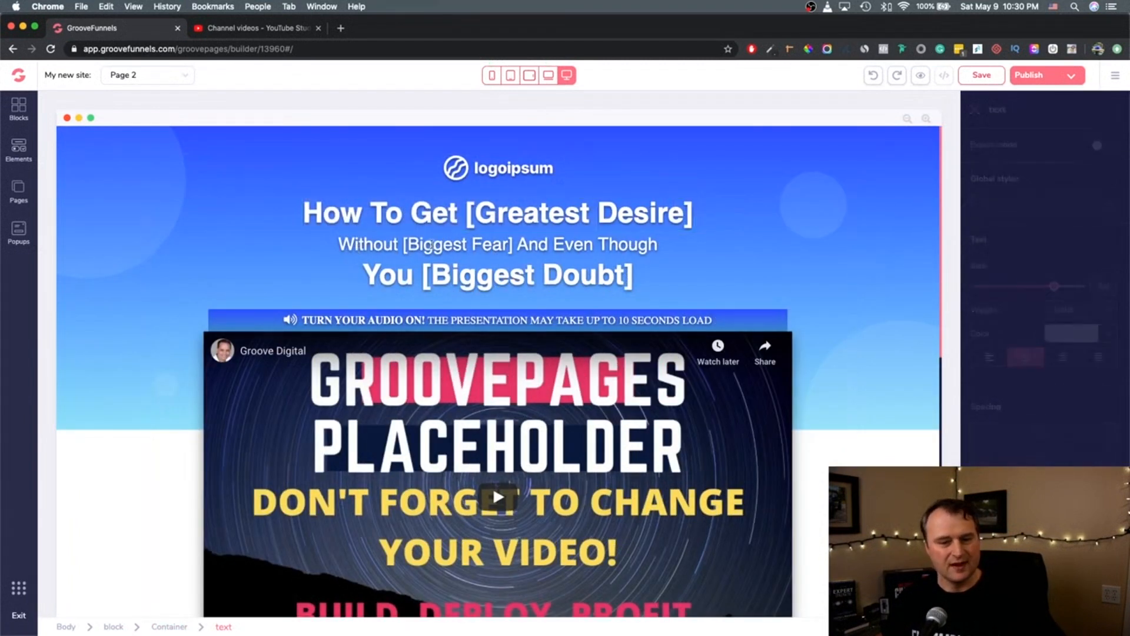
drag(355, 244, 740, 248)
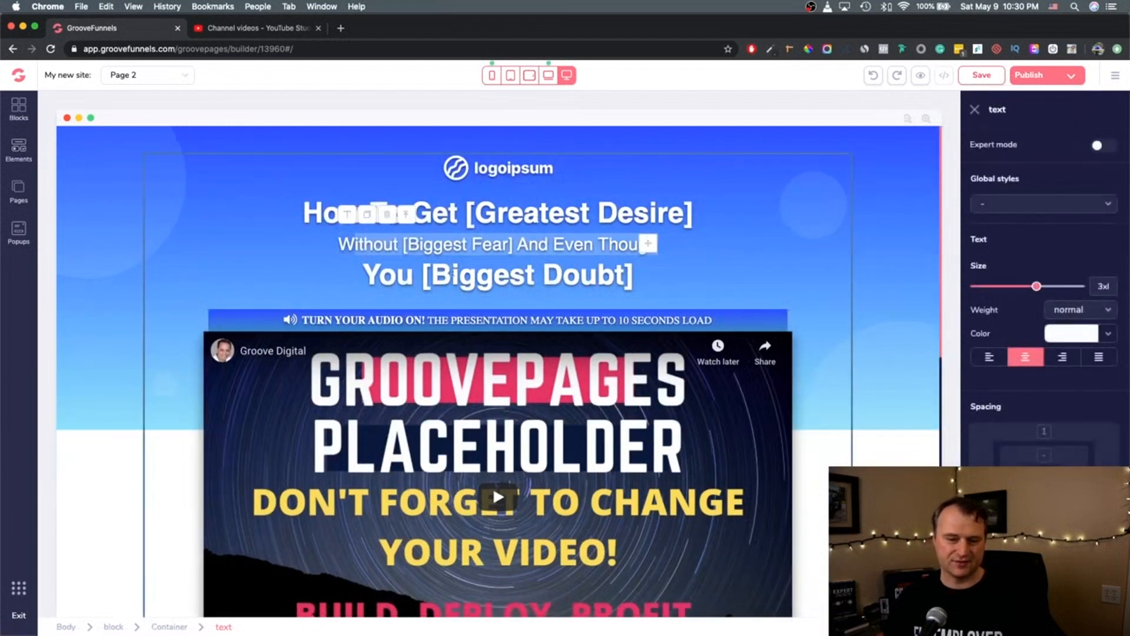
click(340, 263)
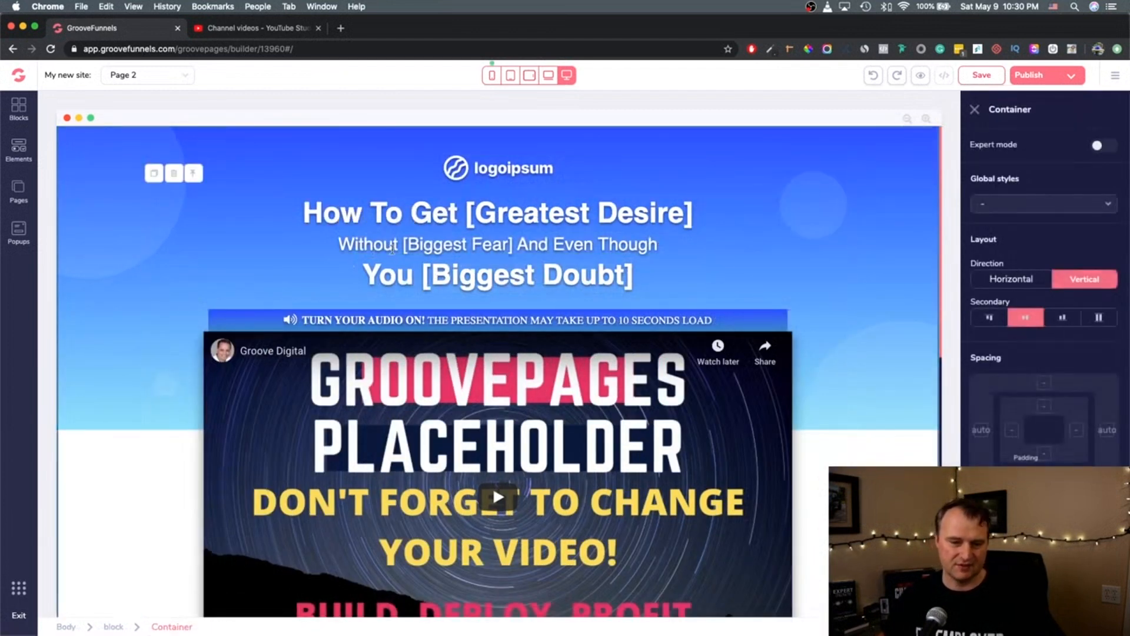
- Examine the bracketed [Greatest Desire], [Biggest Fear] and [Biggest Doubt] placeholders in the headline
drag(474, 216, 769, 219)
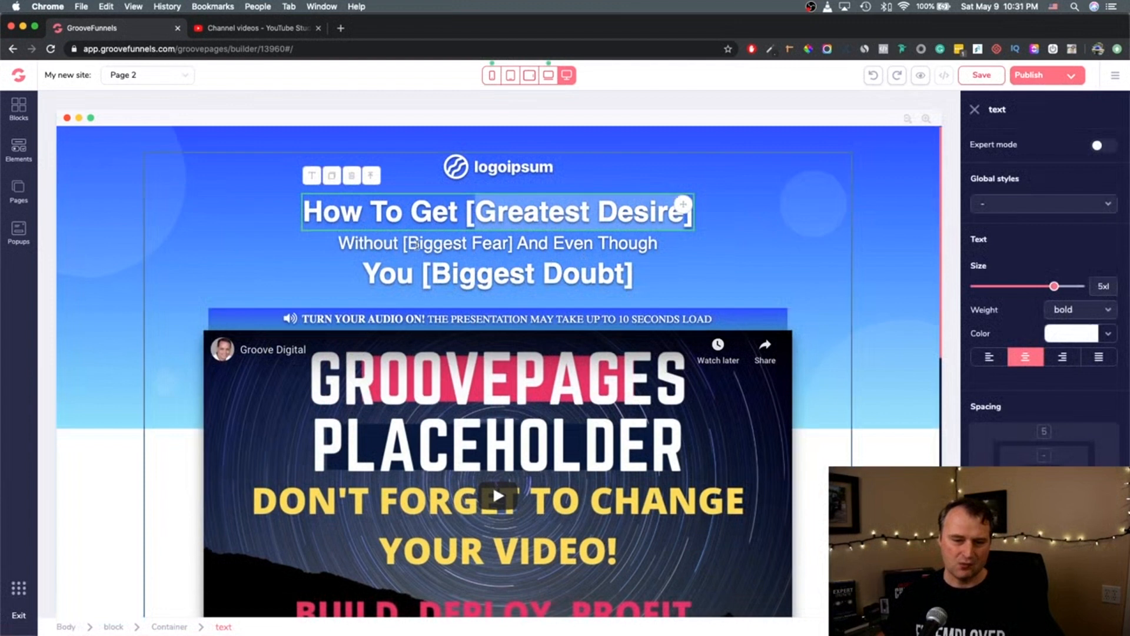
click(406, 244)
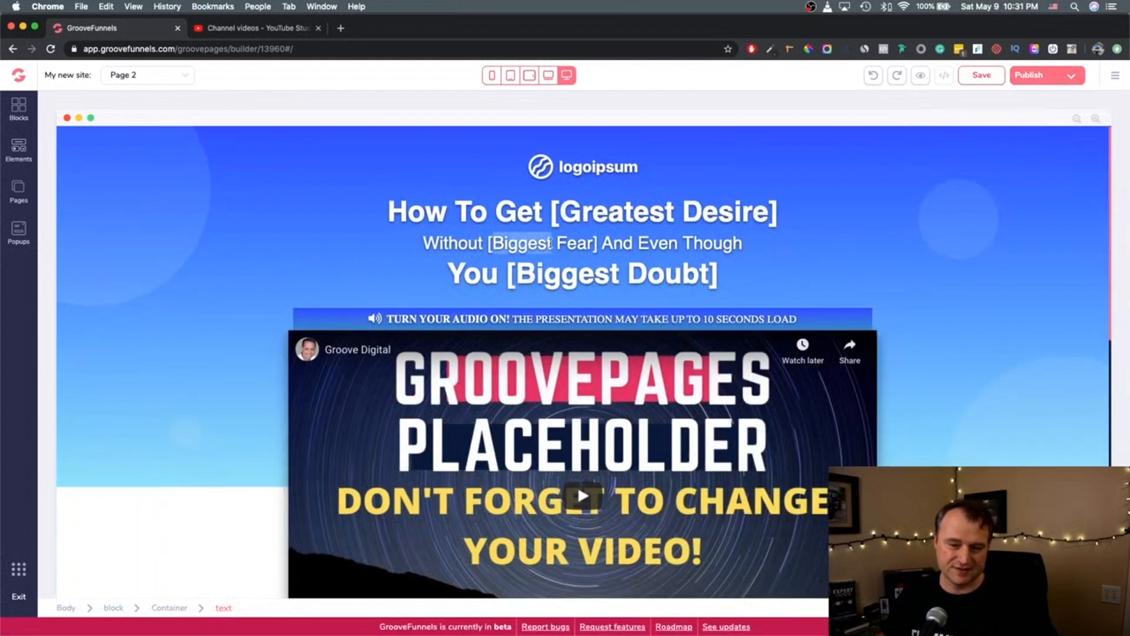
click(549, 242)
click(436, 277)
click(785, 270)
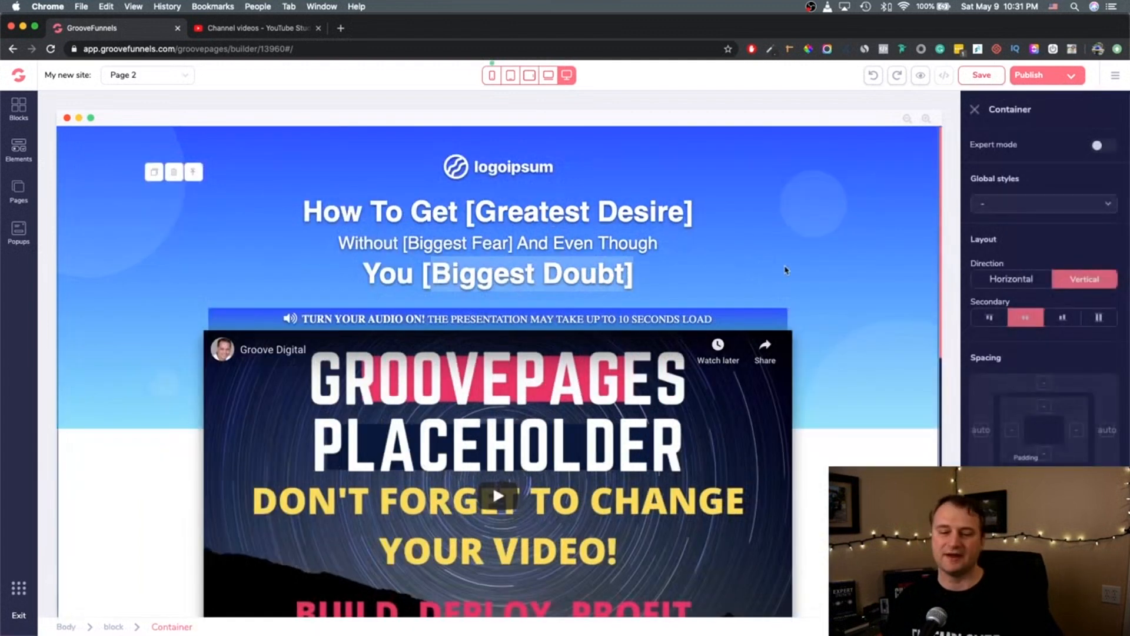
click(677, 213)
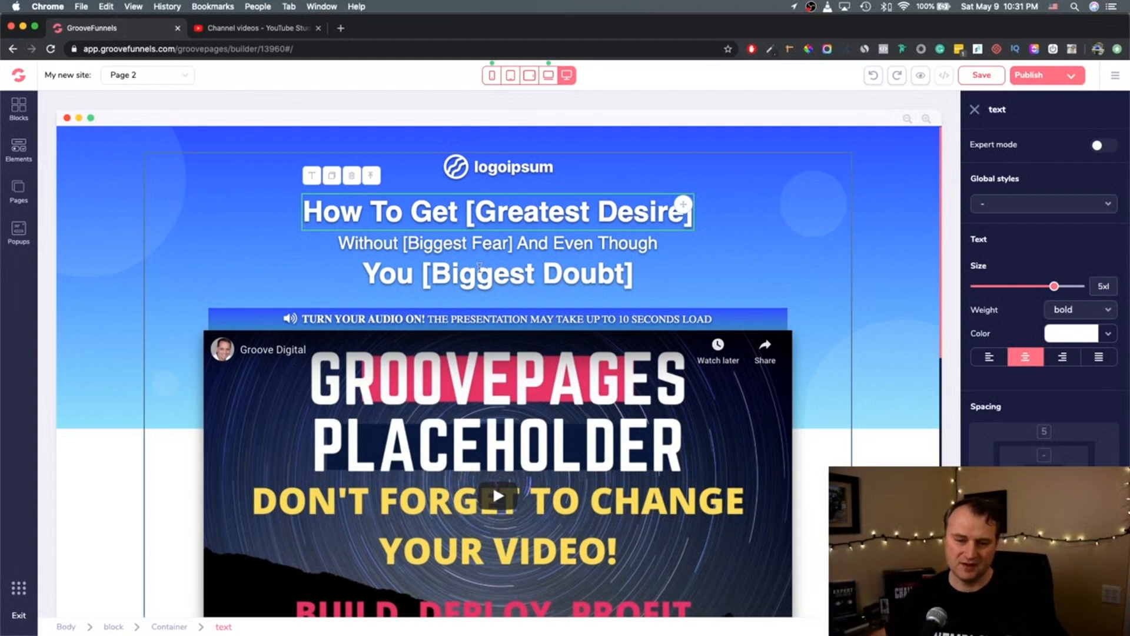
- Check the Youtube Video ID setting in the placeholder video's configuration, and close the settings
scroll(394, 261, down, 3)
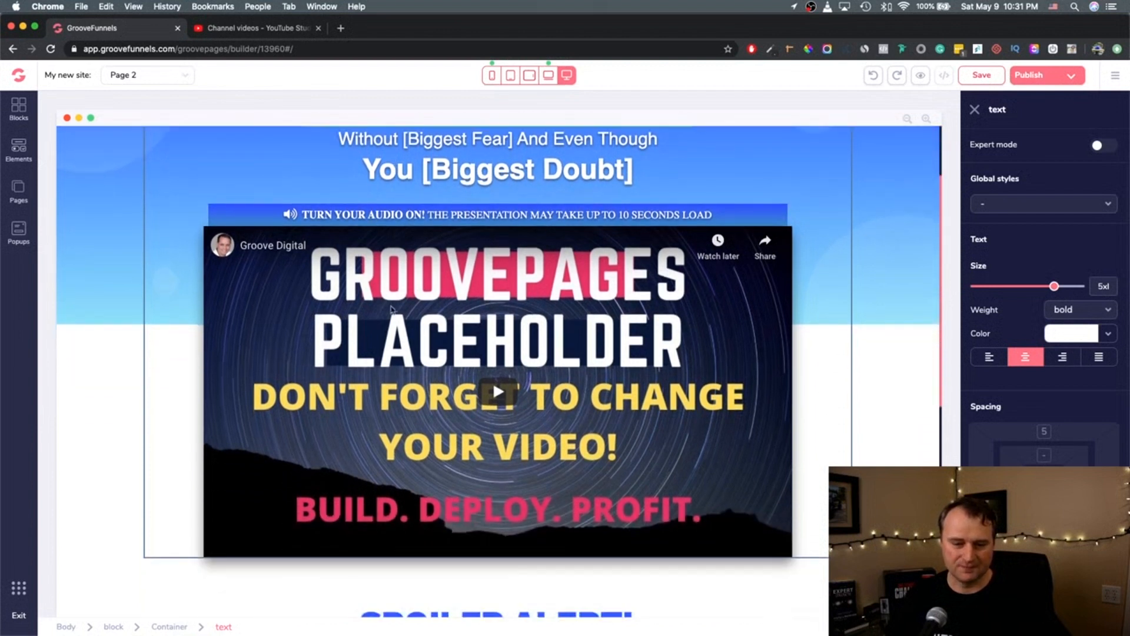
click(686, 293)
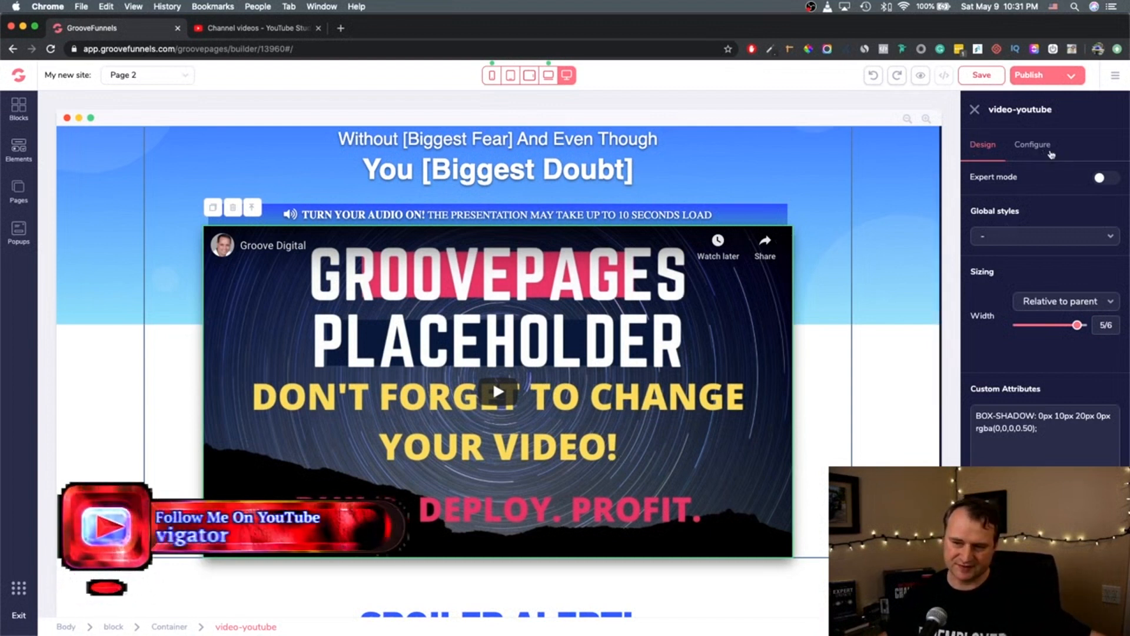
click(1032, 145)
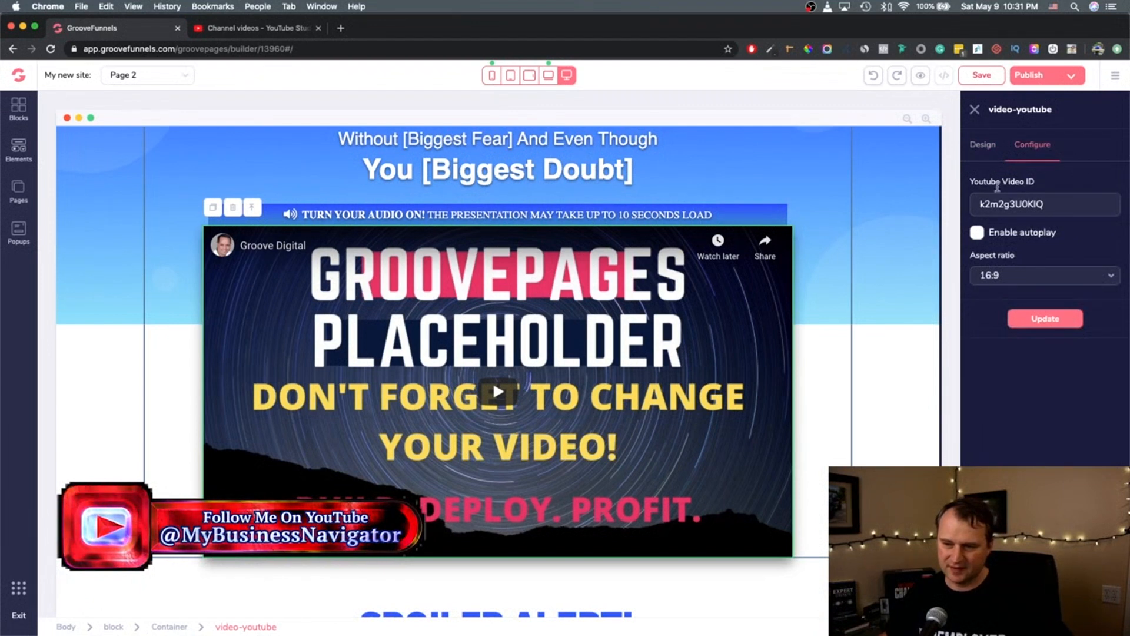
drag(974, 181, 1035, 180)
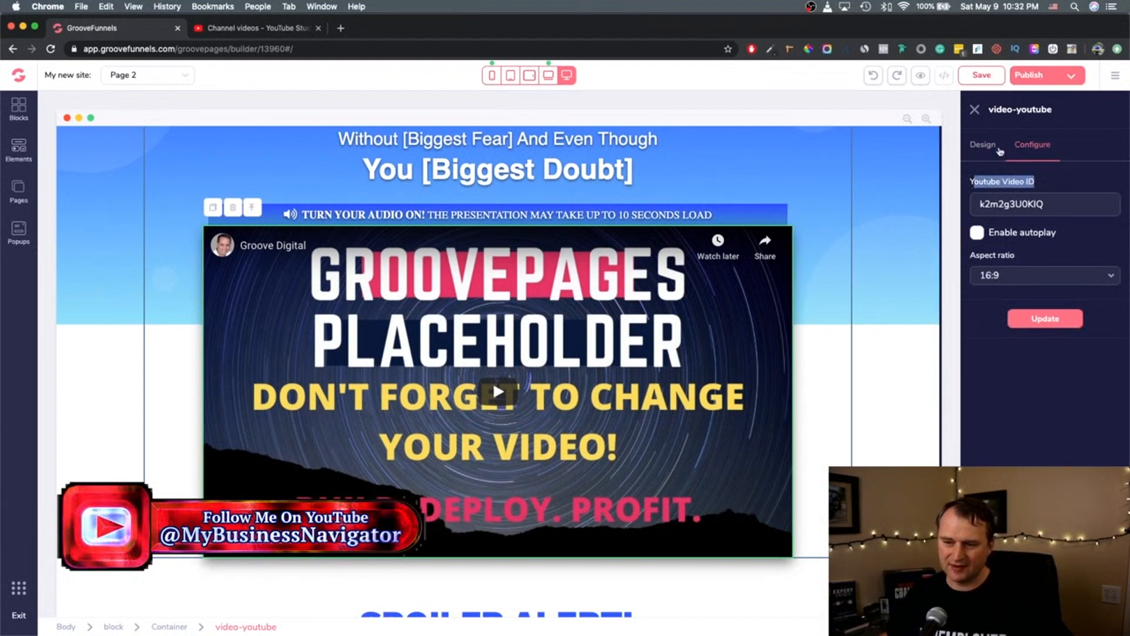
click(974, 110)
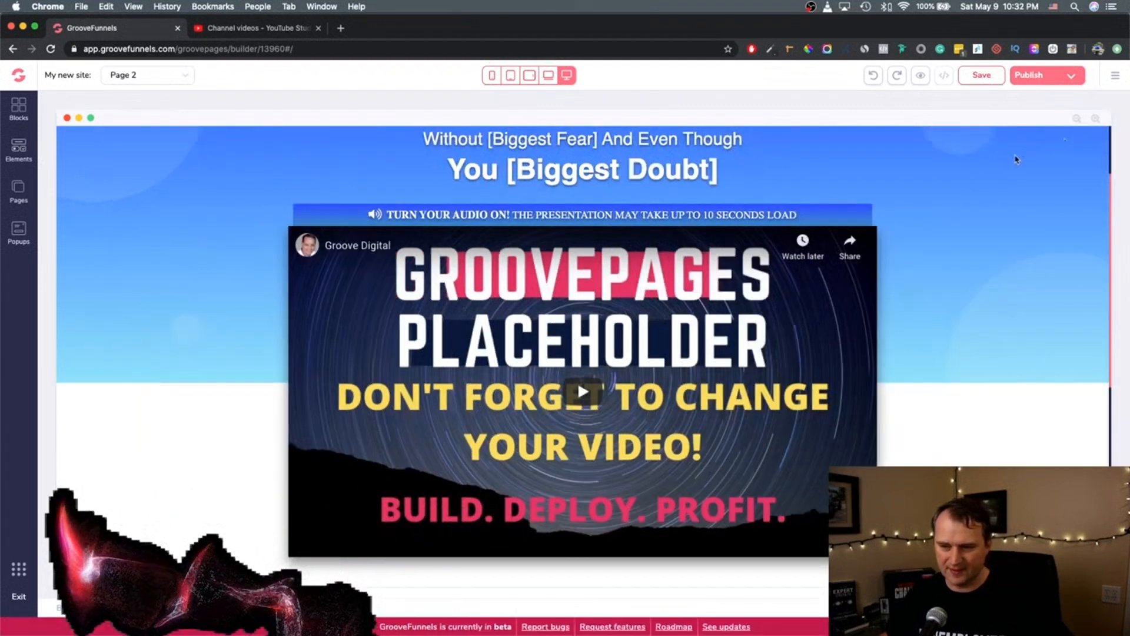
- Insert a Vimeo Video element directly below the YouTube placeholder video
click(19, 148)
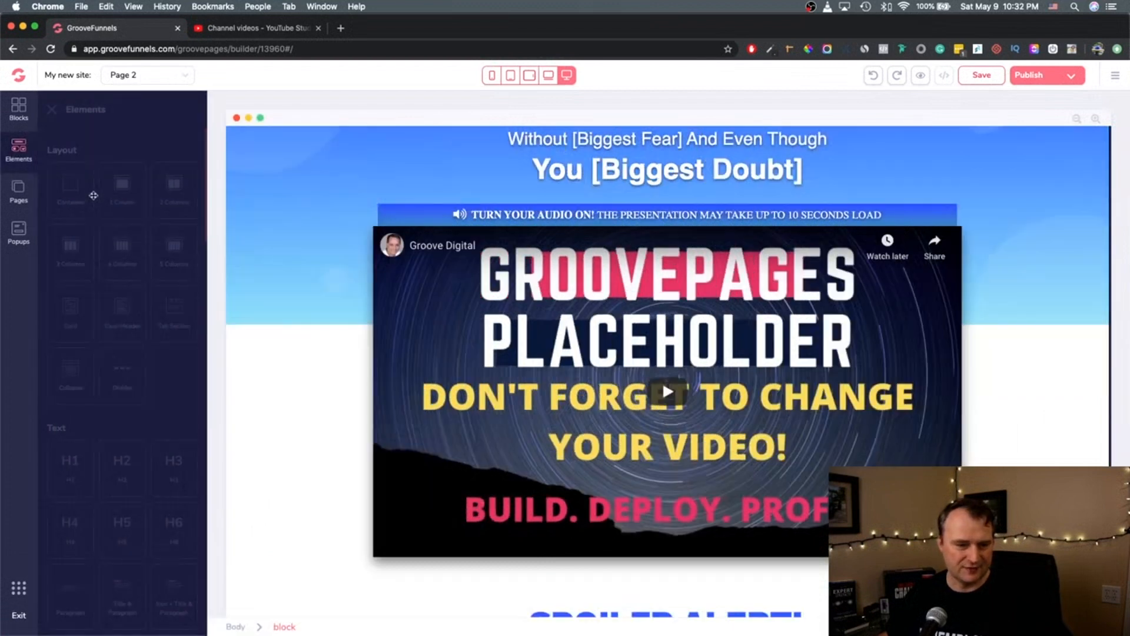
scroll(83, 298, down, 15)
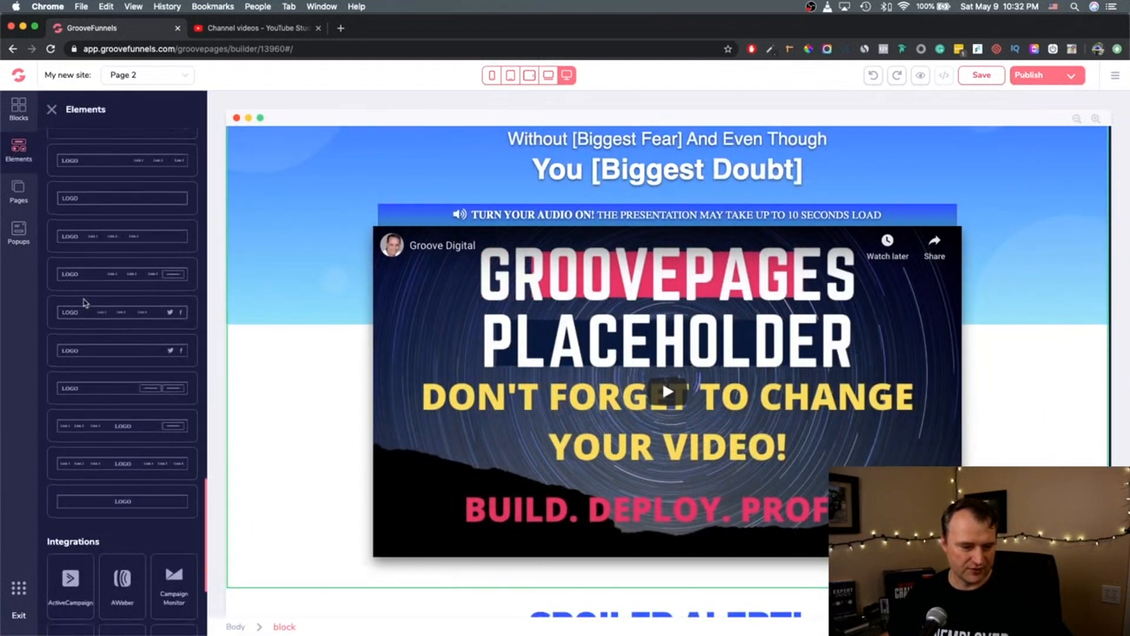
scroll(85, 299, down, 15)
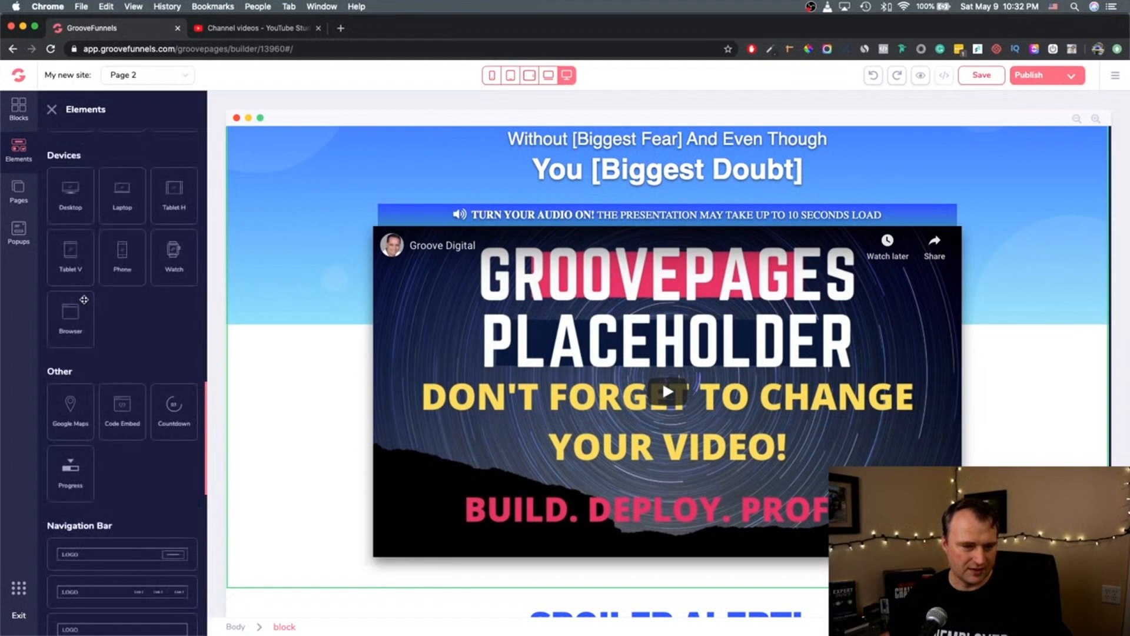
scroll(84, 300, up, 6)
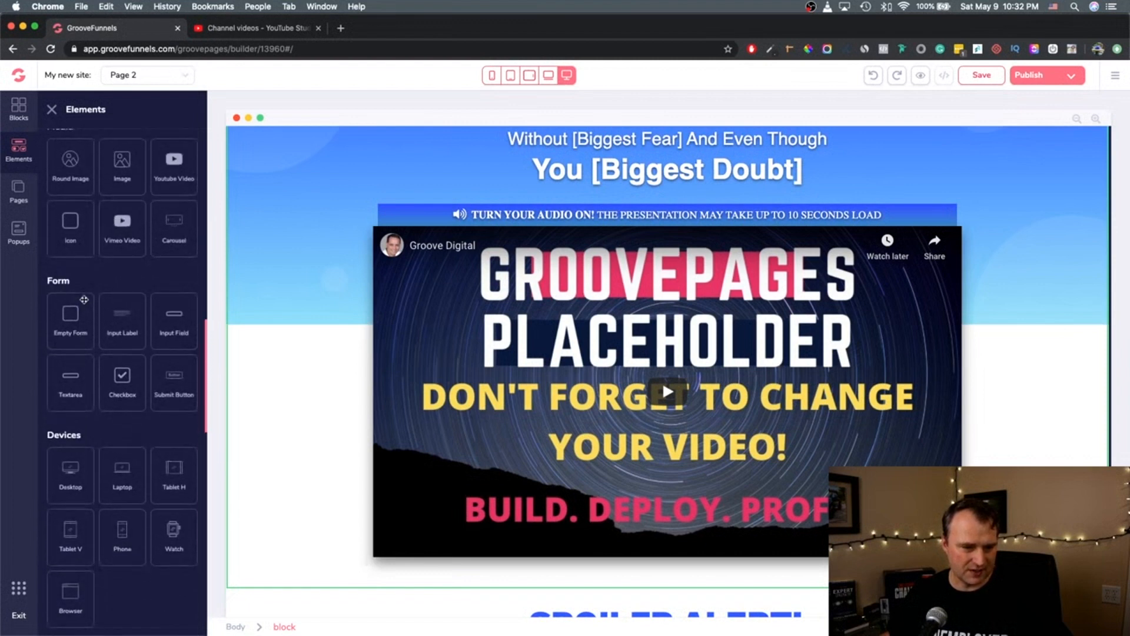
scroll(85, 300, up, 1)
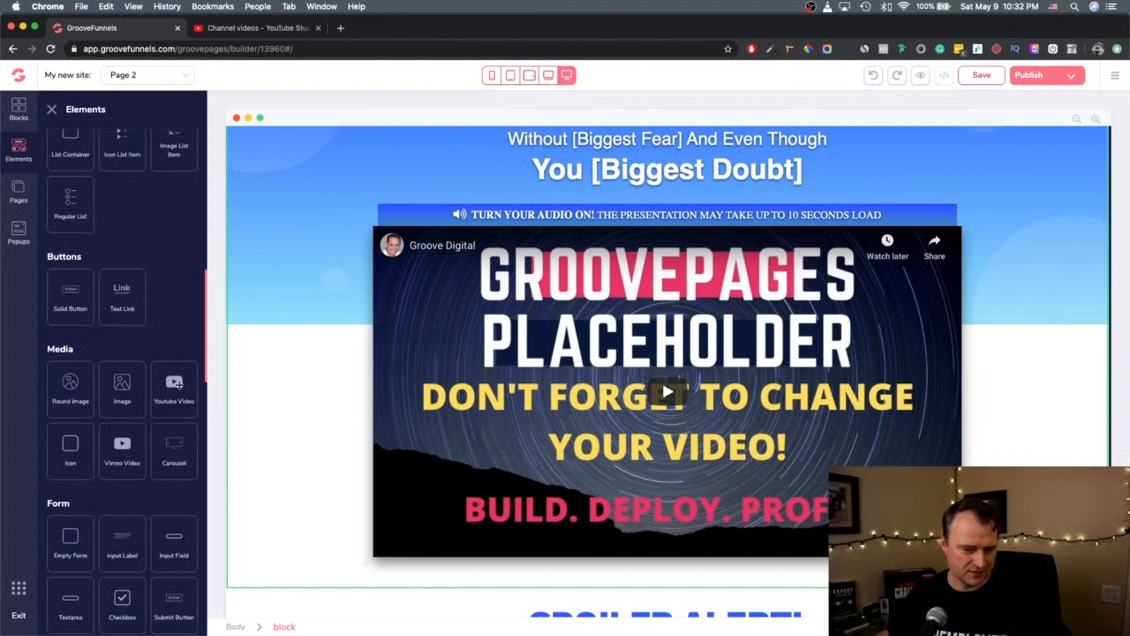
drag(119, 455, 659, 471)
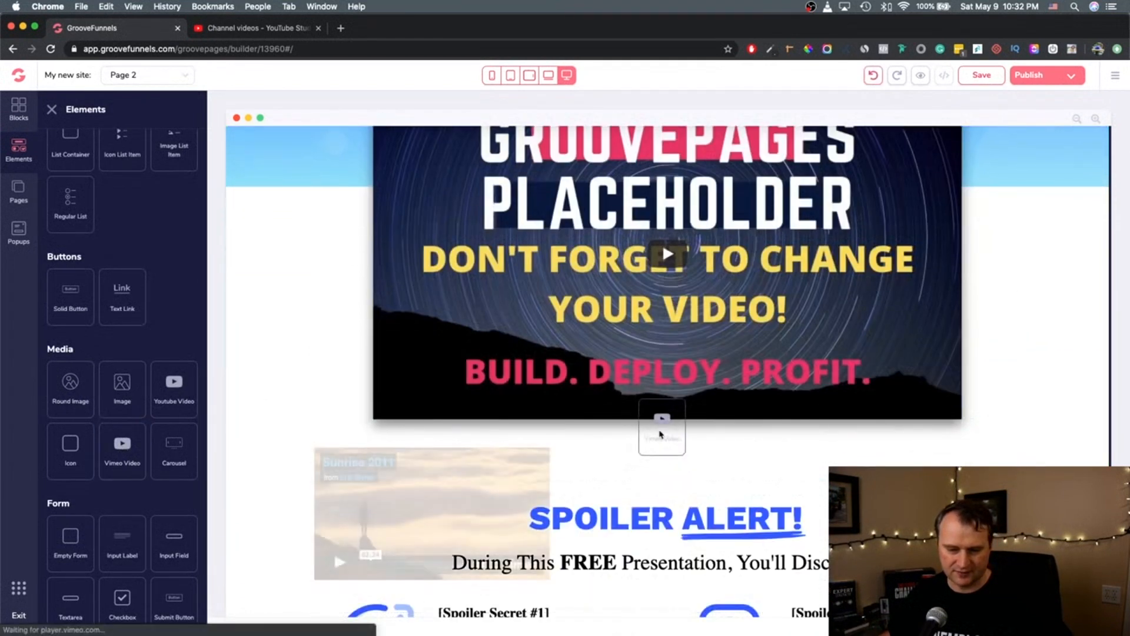
scroll(640, 474, down, 4)
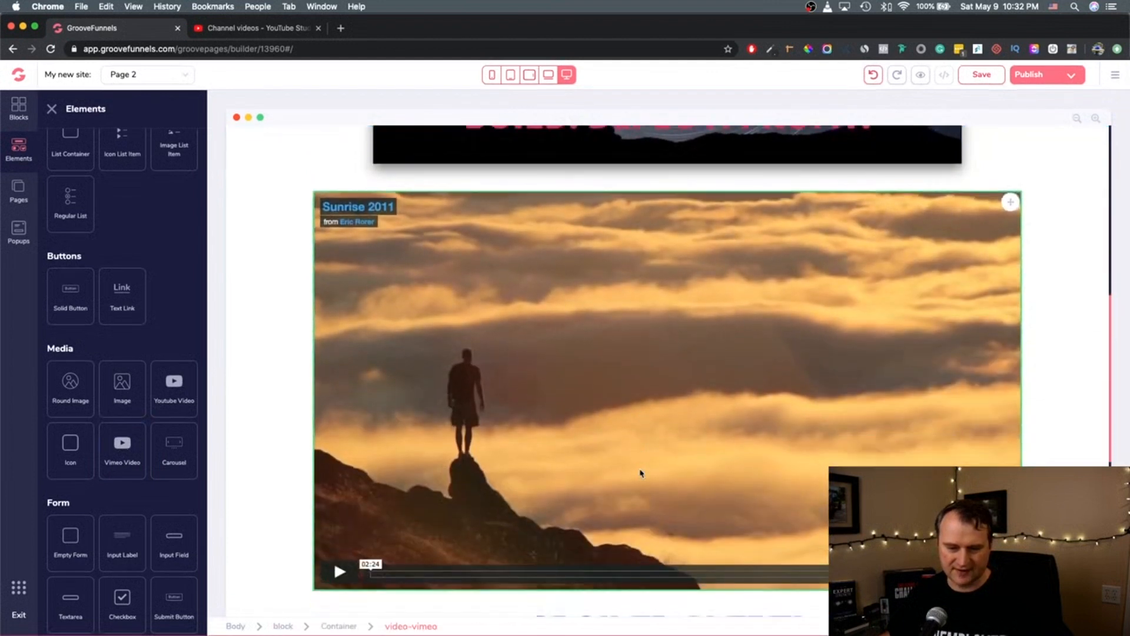
- Review the new Vimeo video's configuration, including its Vimeo Video ID, and return to the page header
click(641, 473)
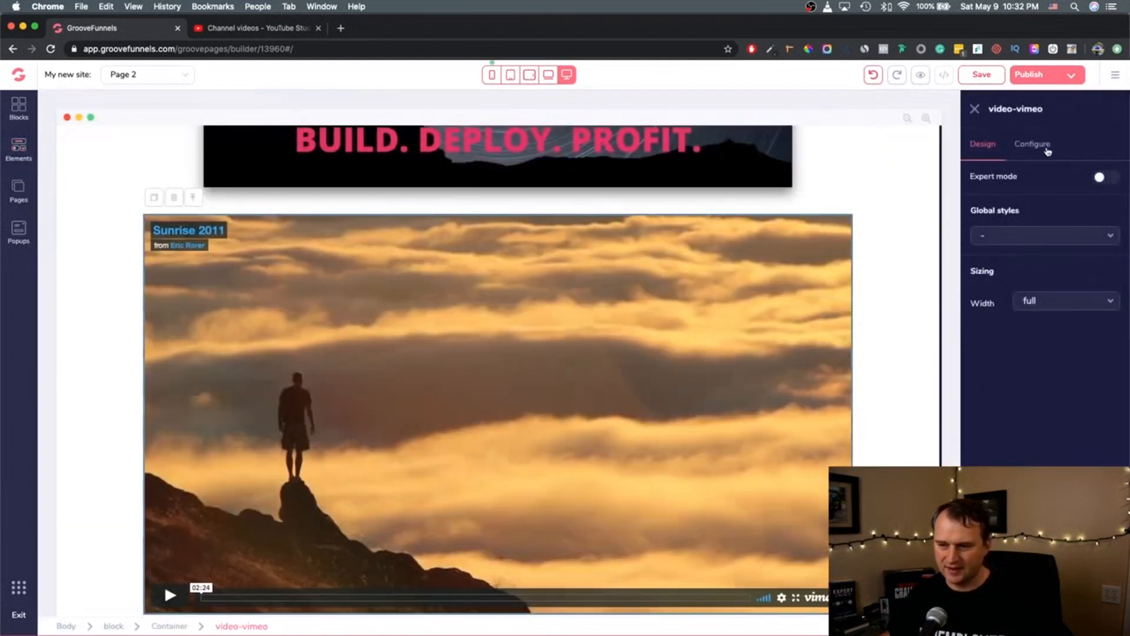
click(1045, 146)
drag(984, 204, 979, 204)
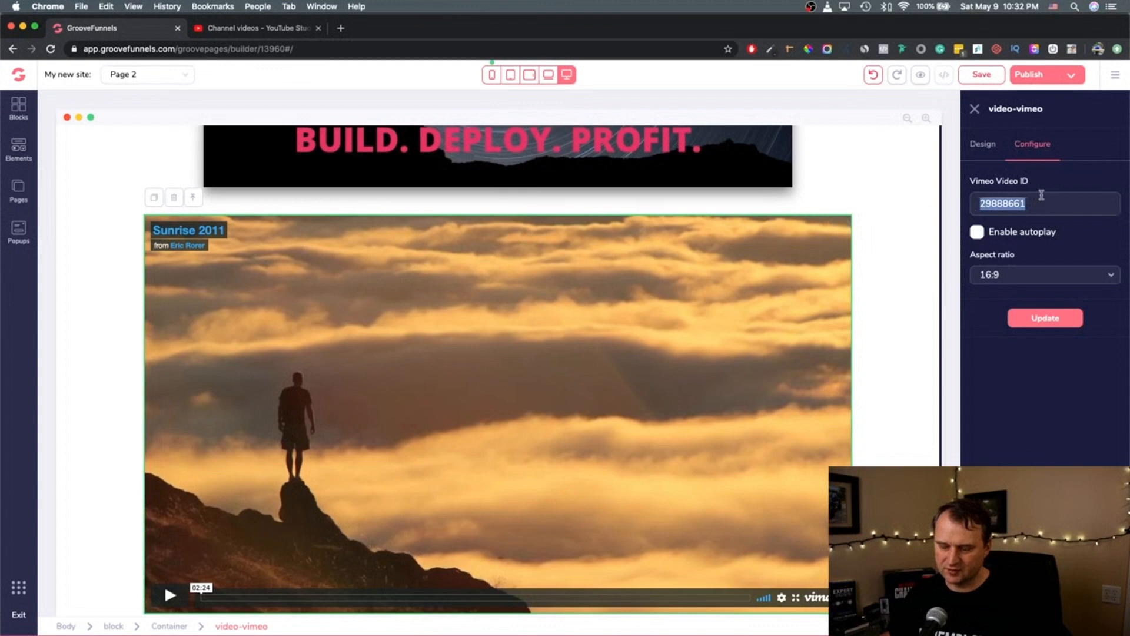
click(828, 191)
scroll(829, 193, up, 6)
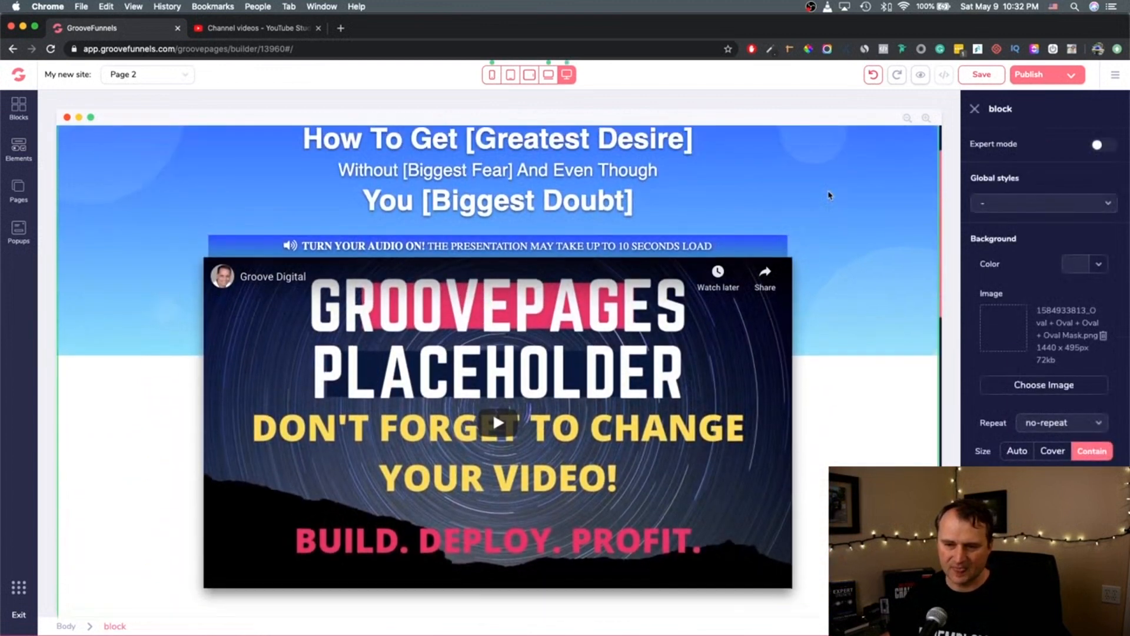
- Select the placeholder video, switch to YouTube Studio, open the newest upload, dated May 8, 2020, on YouTube and pause it
click(662, 354)
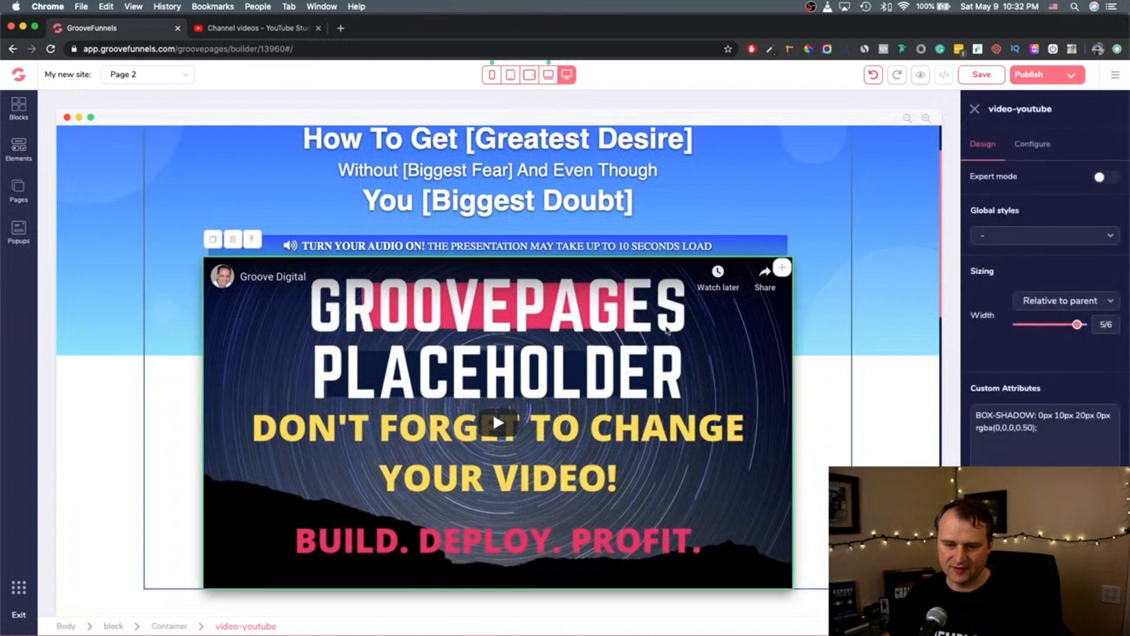
click(237, 29)
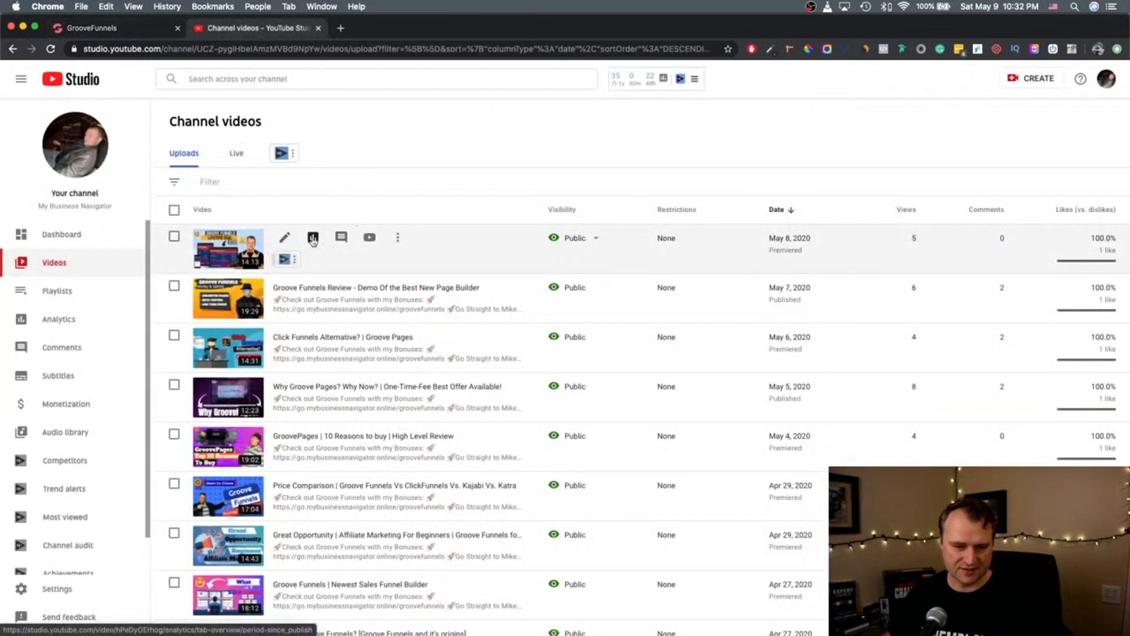
click(370, 238)
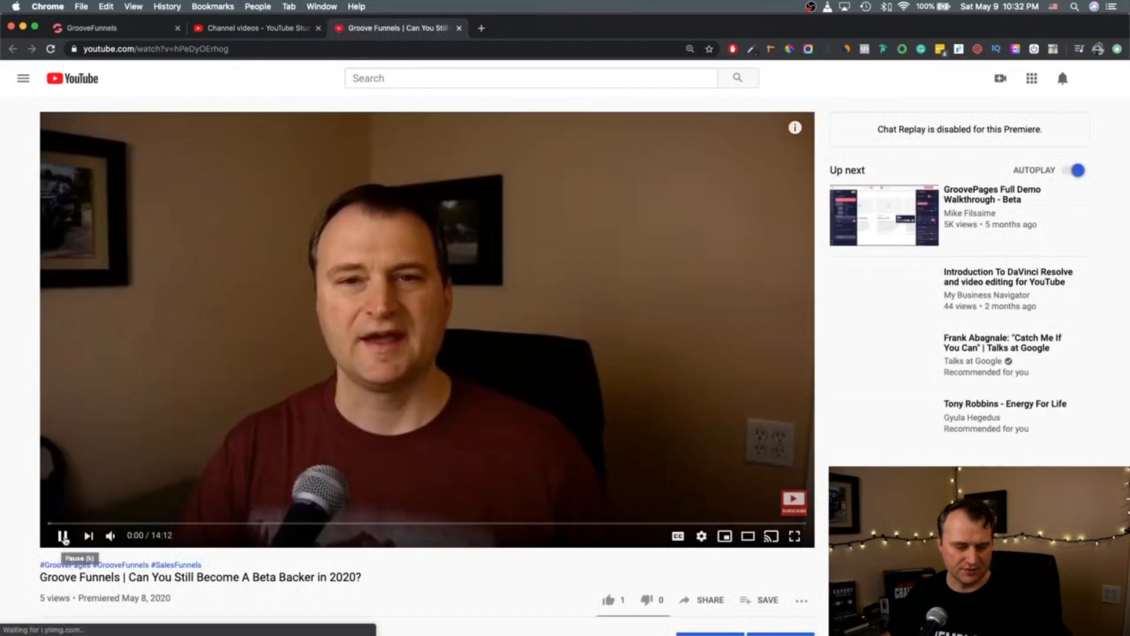
click(62, 536)
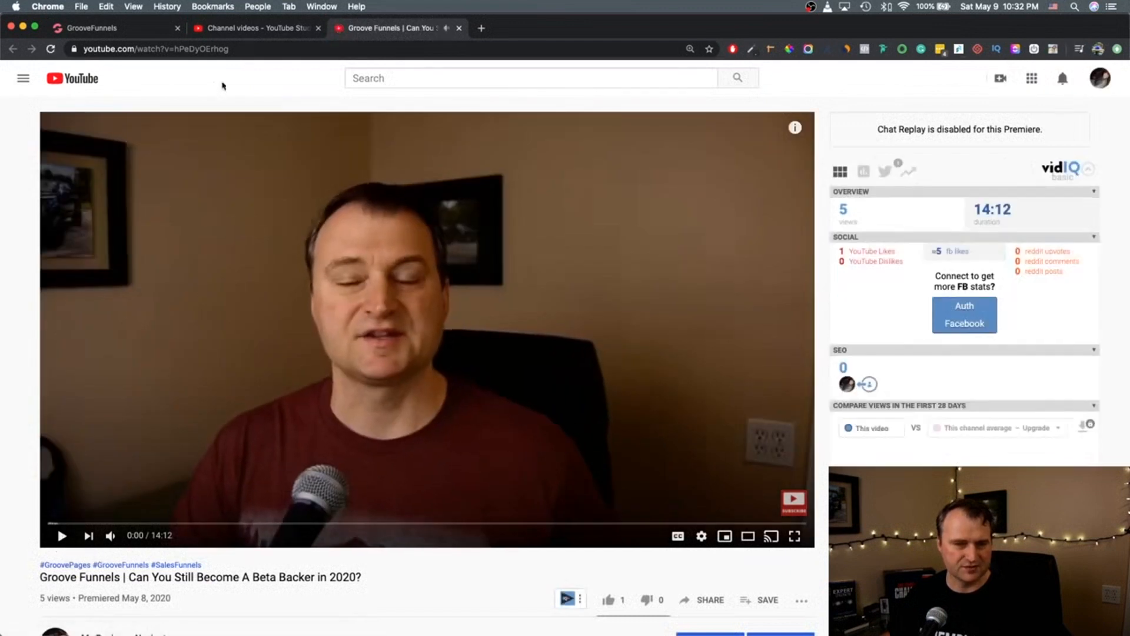
- Copy only the video ID hPeDyOErhog that follows "watch?v=" in the YouTube video's web address
click(244, 48)
drag(281, 48, 210, 48)
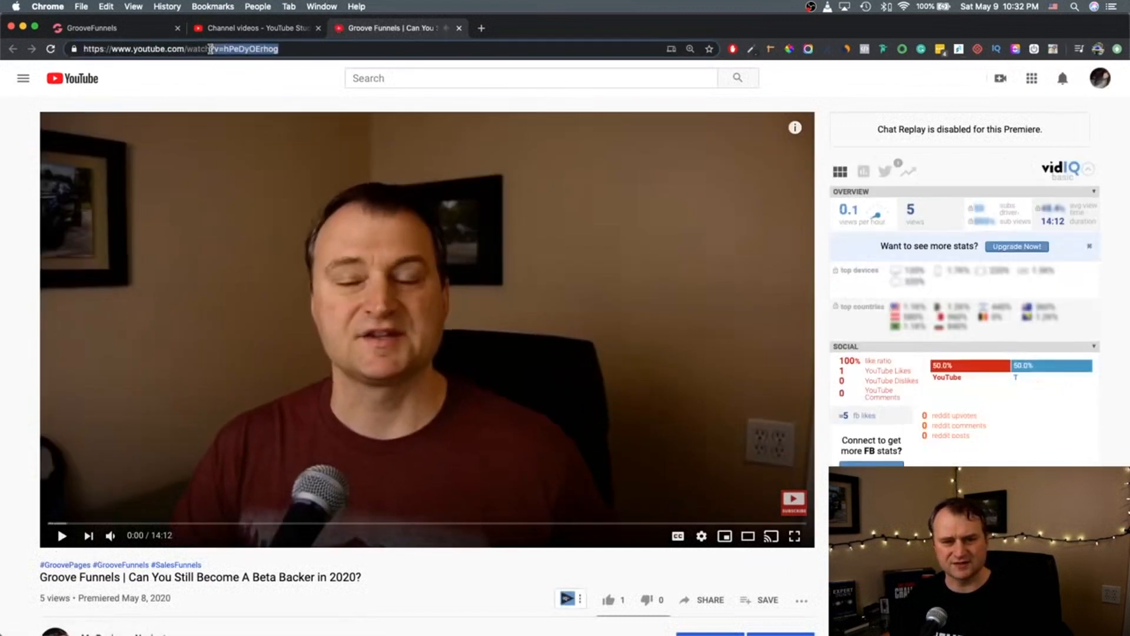
click(285, 48)
drag(285, 49, 261, 47)
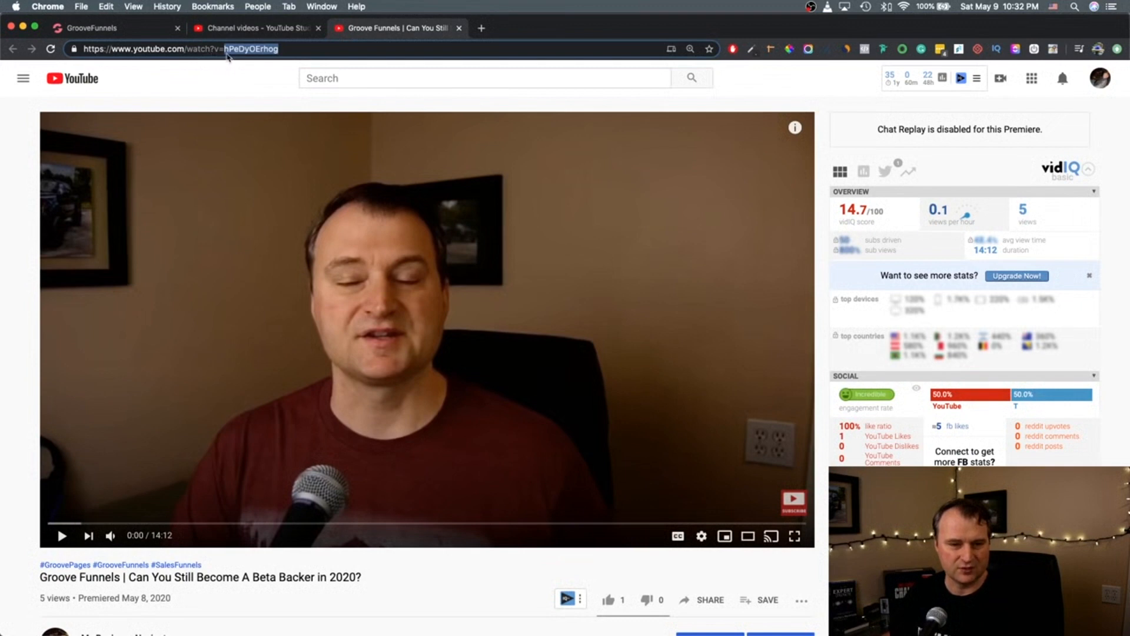
- Back in GroovePages, replace the placeholder video's Youtube Video ID with hPeDyOErhog and update the element
click(119, 33)
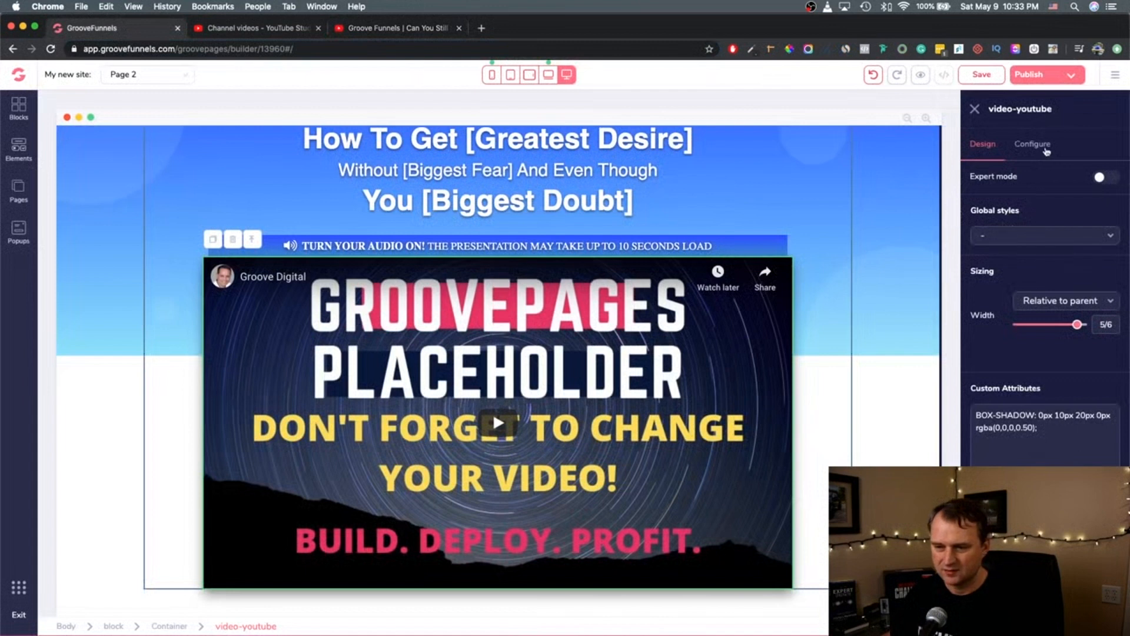
click(1046, 150)
click(1042, 315)
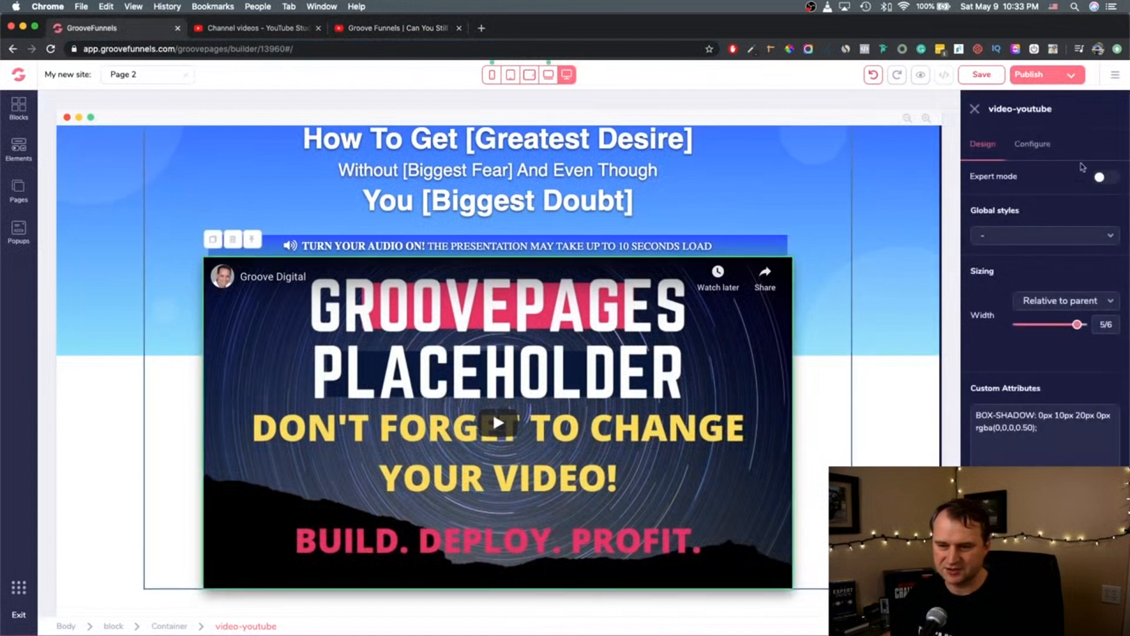
click(1053, 149)
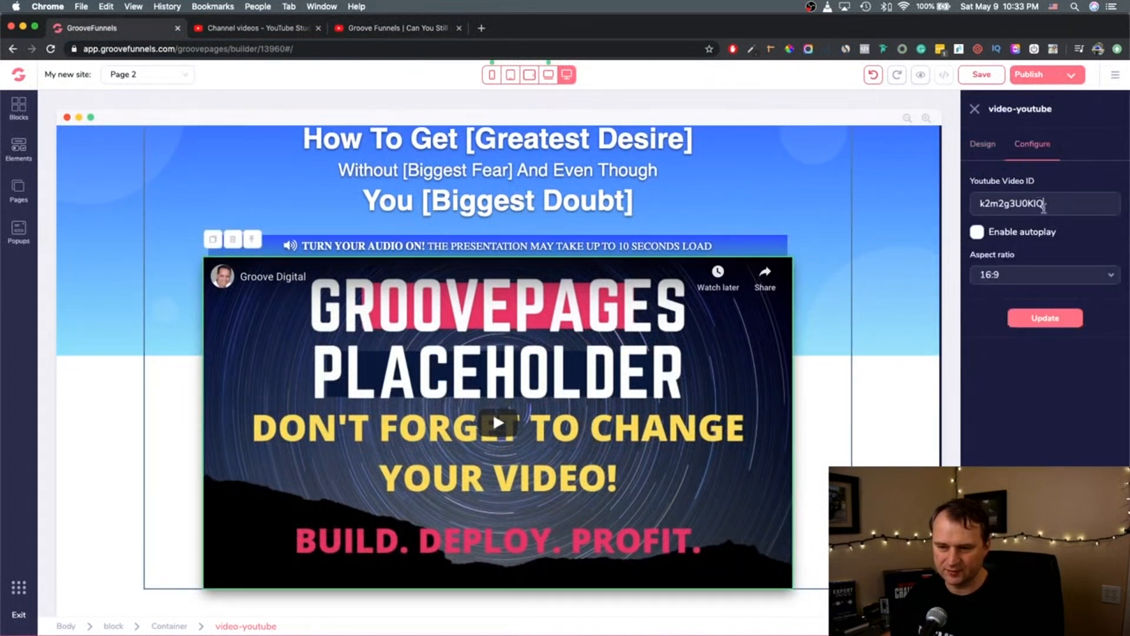
drag(1063, 207, 946, 212)
text(hPeDyOErhog)
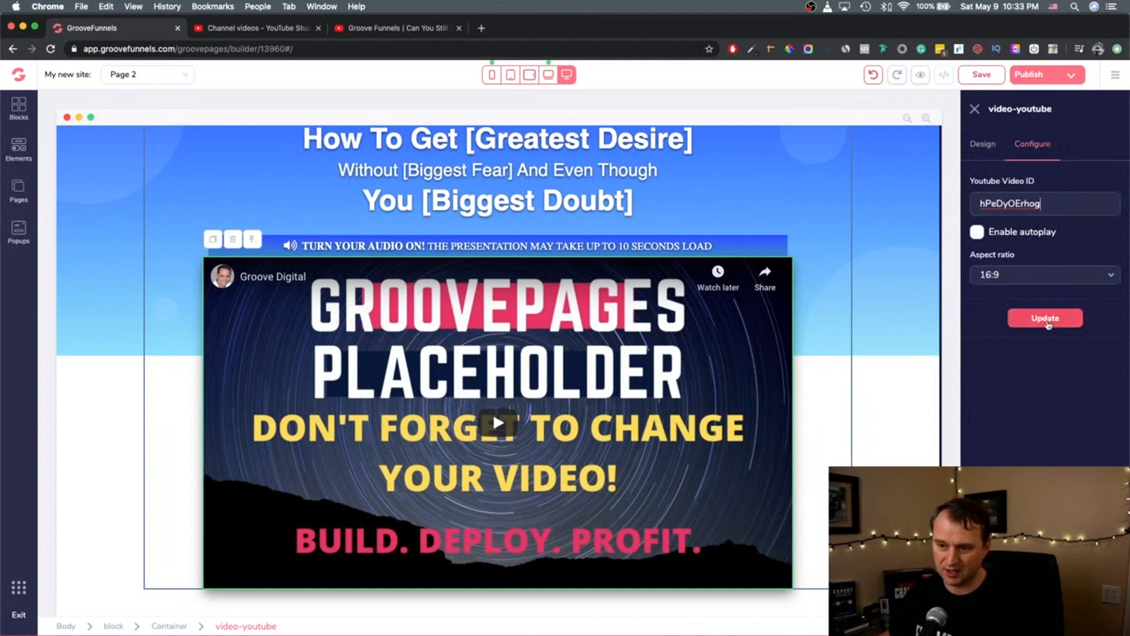
click(1046, 319)
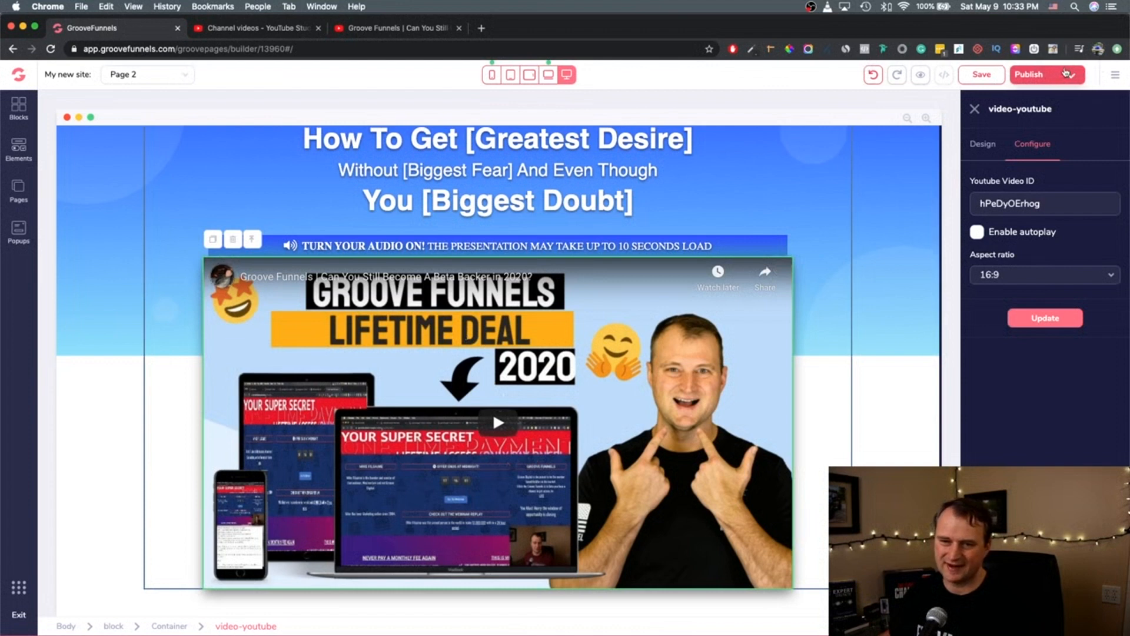
- Publish the site with GroovePages hosting under the name Test1
click(1071, 77)
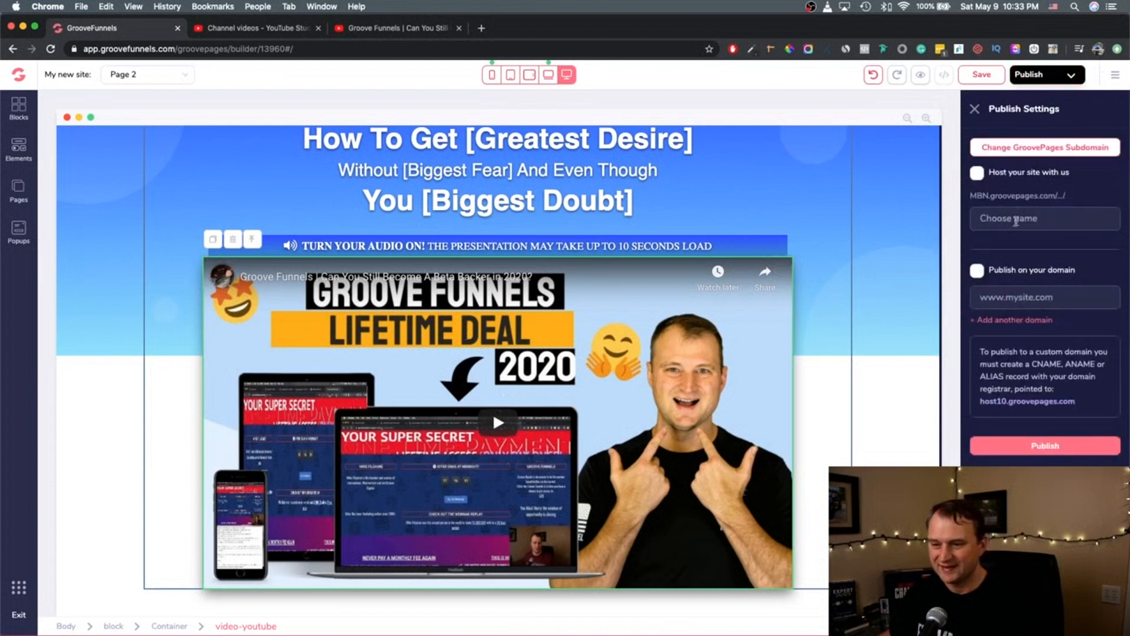
click(1015, 221)
text(Test1)
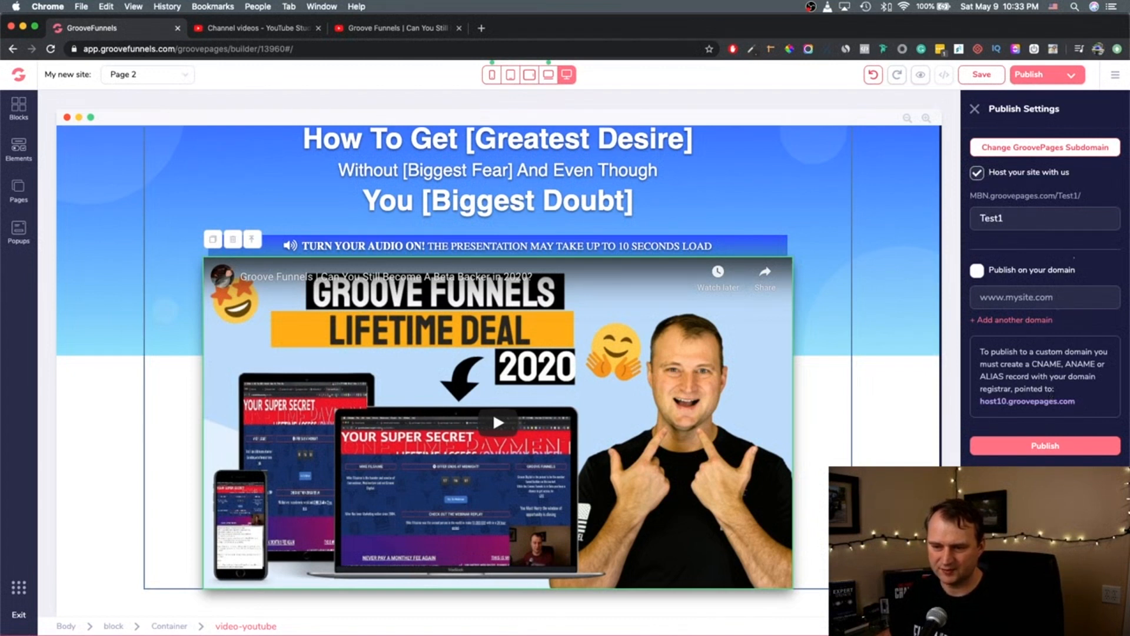
click(1054, 446)
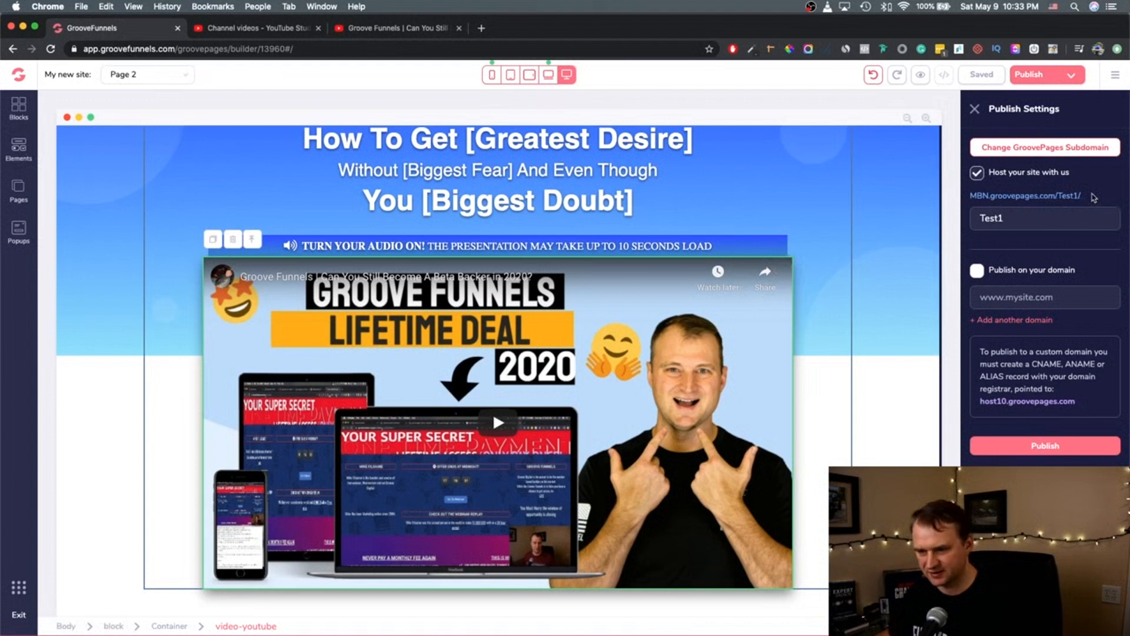
- Switch the builder from Page 2 to the site's Home page
click(27, 155)
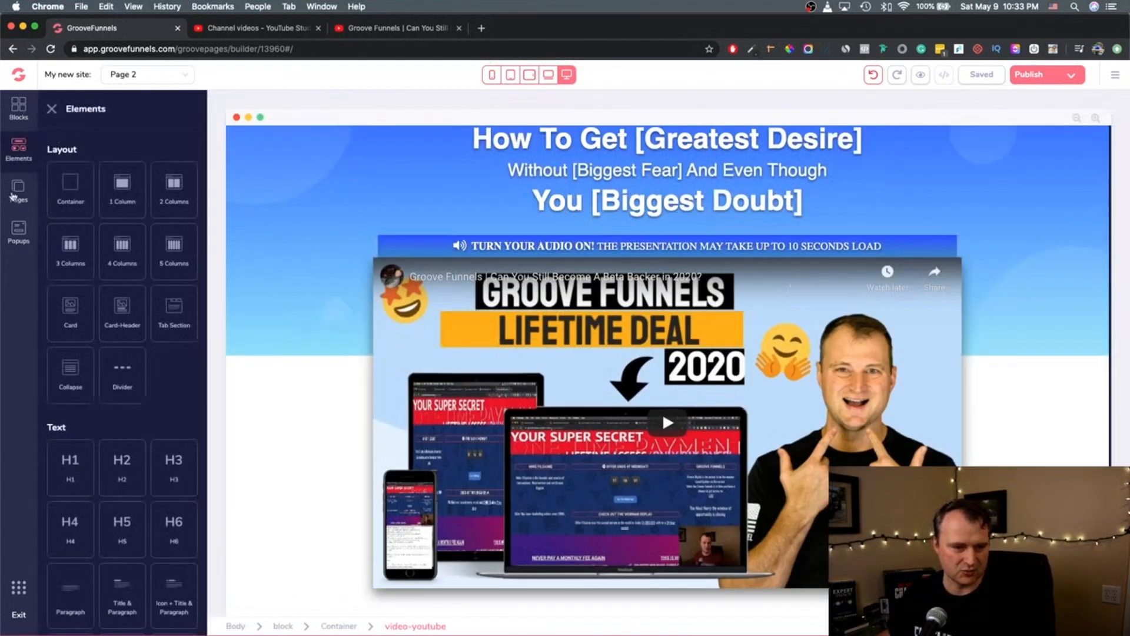
click(13, 196)
click(108, 191)
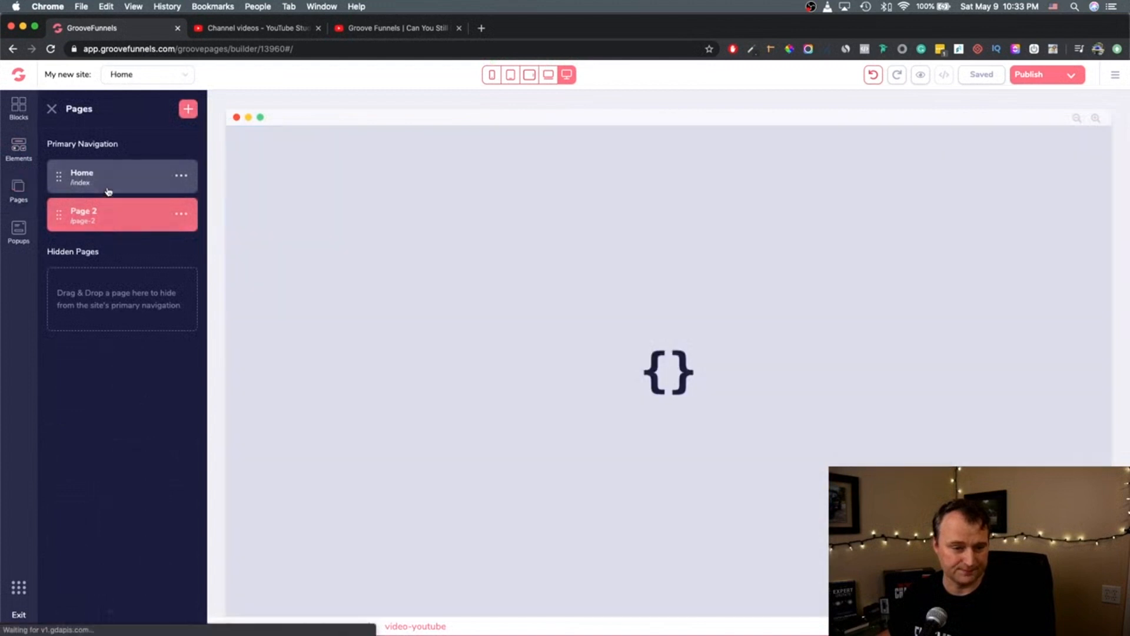
- Add the second designed navigation bar block, blue with a logo and page links, at the top of the Home page
click(13, 139)
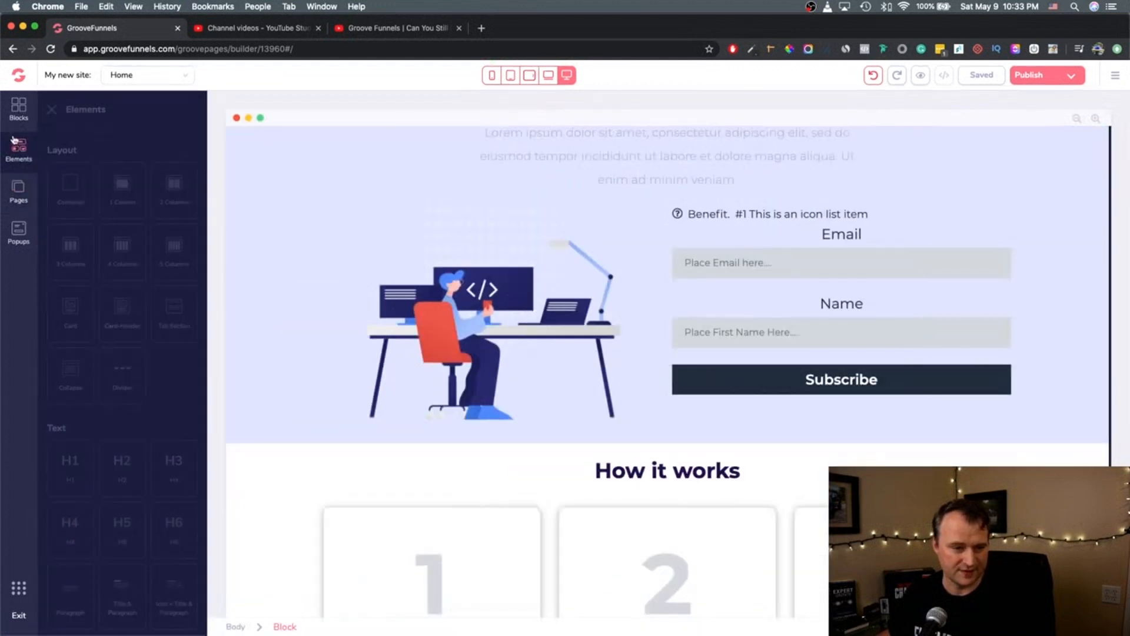
scroll(131, 337, down, 5)
scroll(131, 337, up, 5)
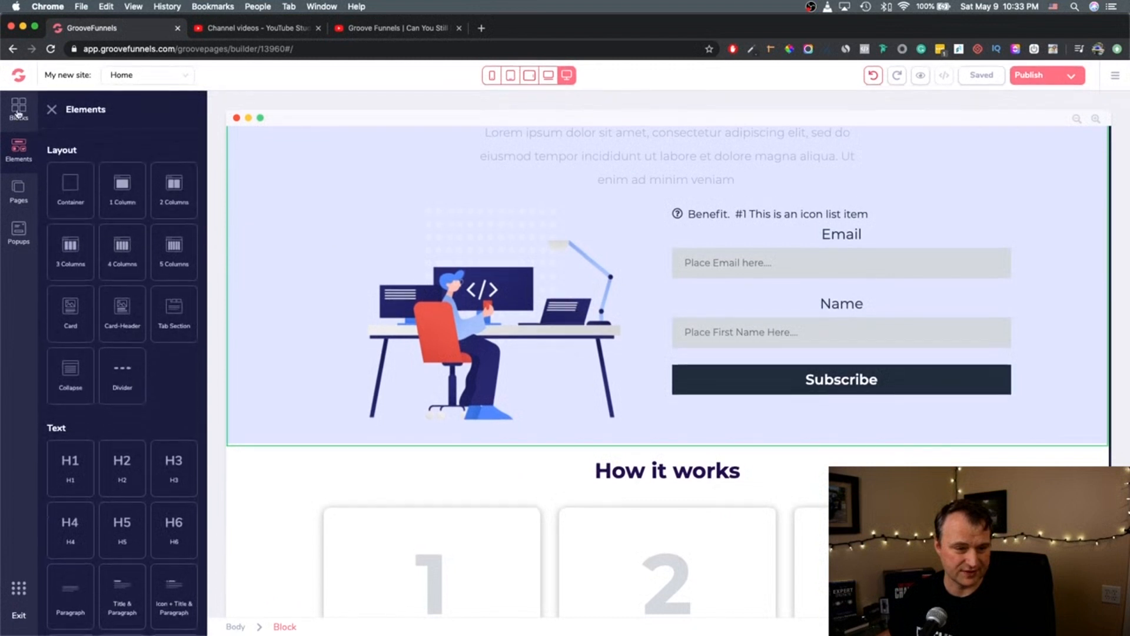
click(18, 113)
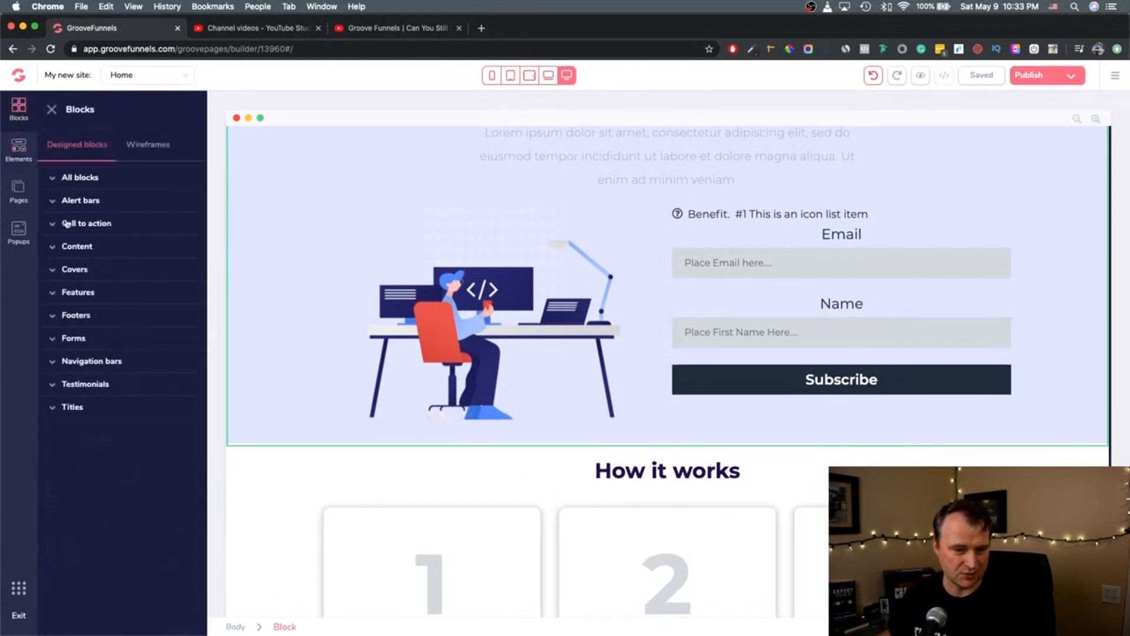
click(51, 363)
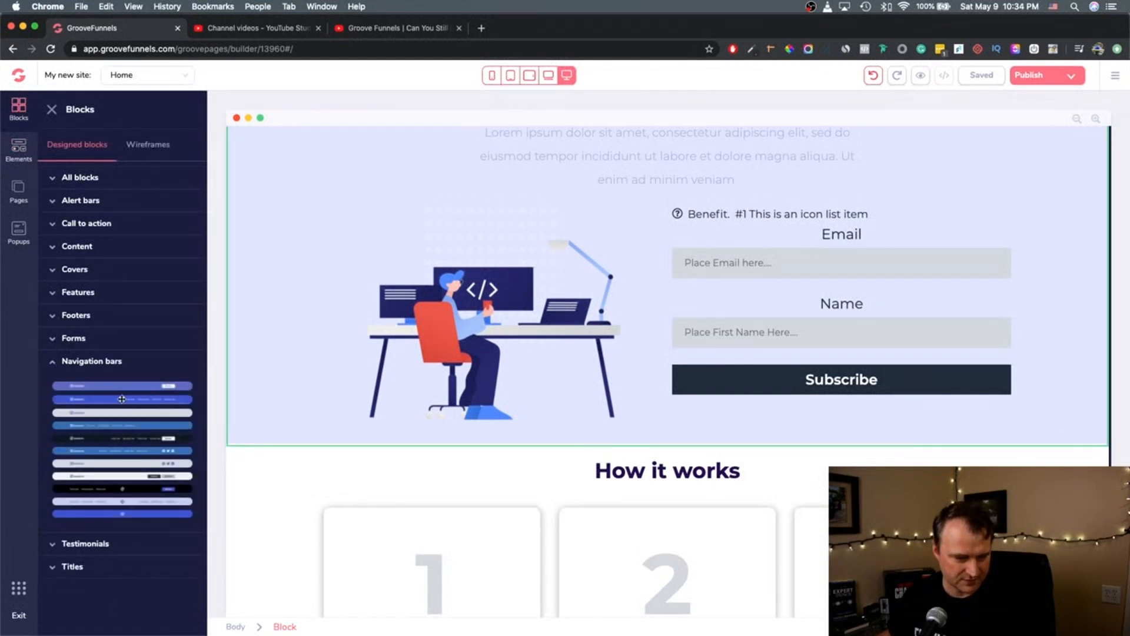
drag(122, 399, 500, 157)
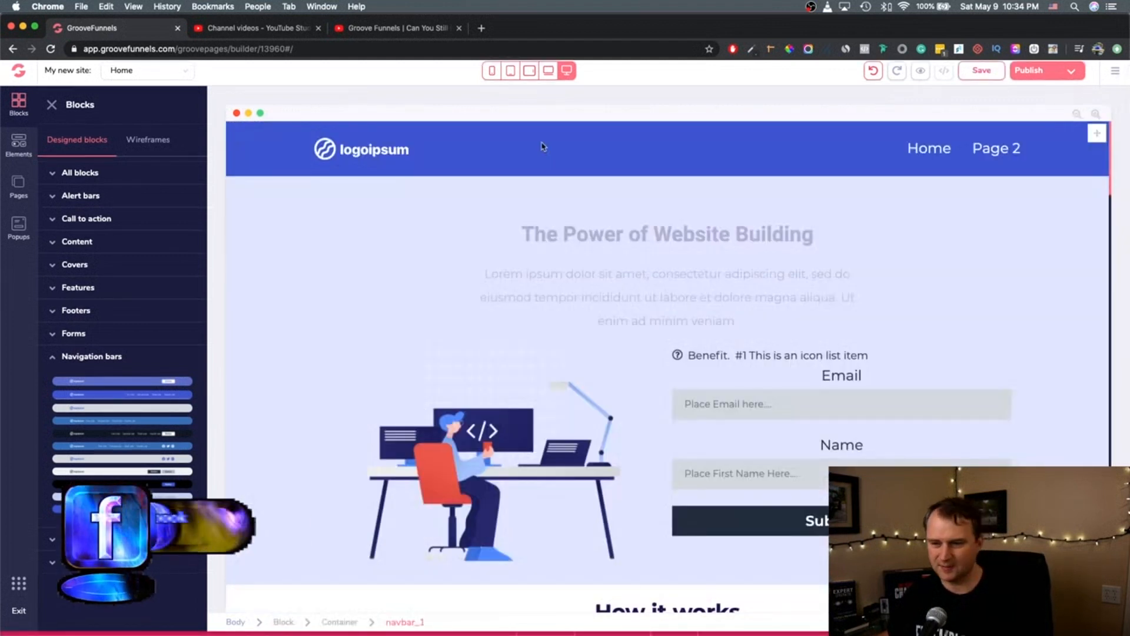
- Save the Home page, republish the site and open its live address MBN.groovepages.com/Test1
click(996, 76)
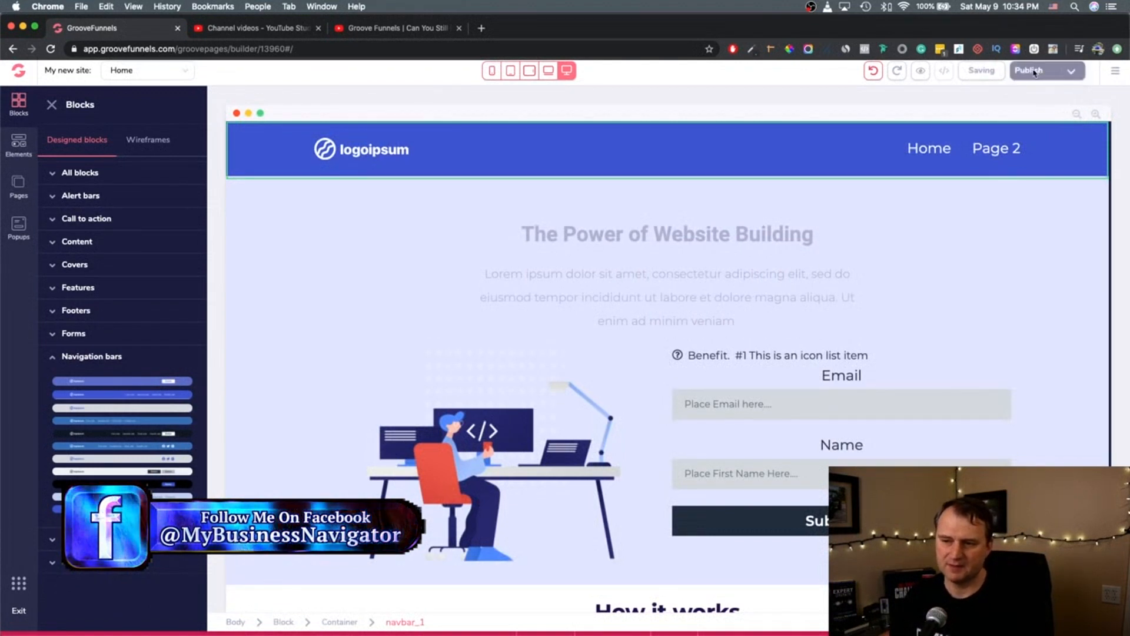
click(1034, 73)
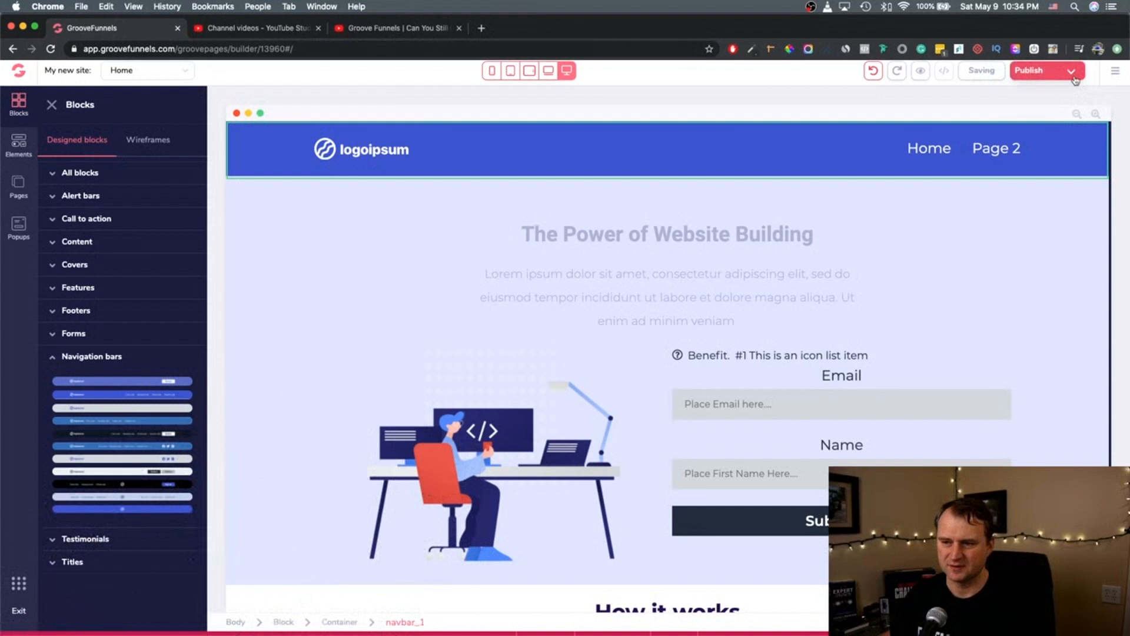
click(1036, 70)
click(1030, 193)
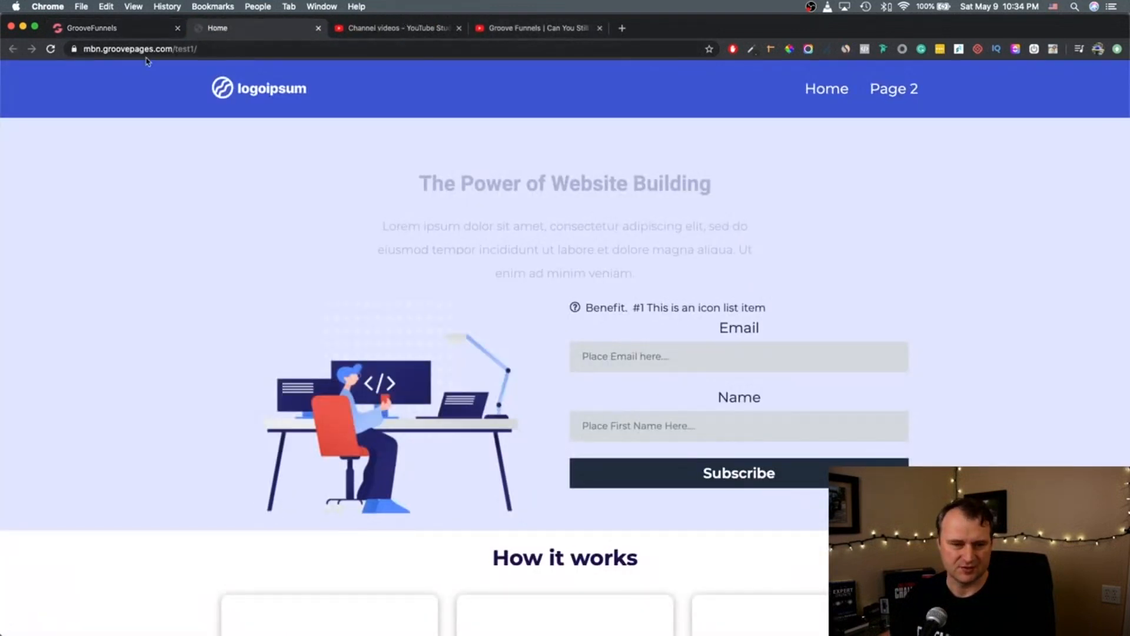
- Follow the live site's navigation link to Page 2, and briefly play the embedded YouTube video before pausing it
click(900, 97)
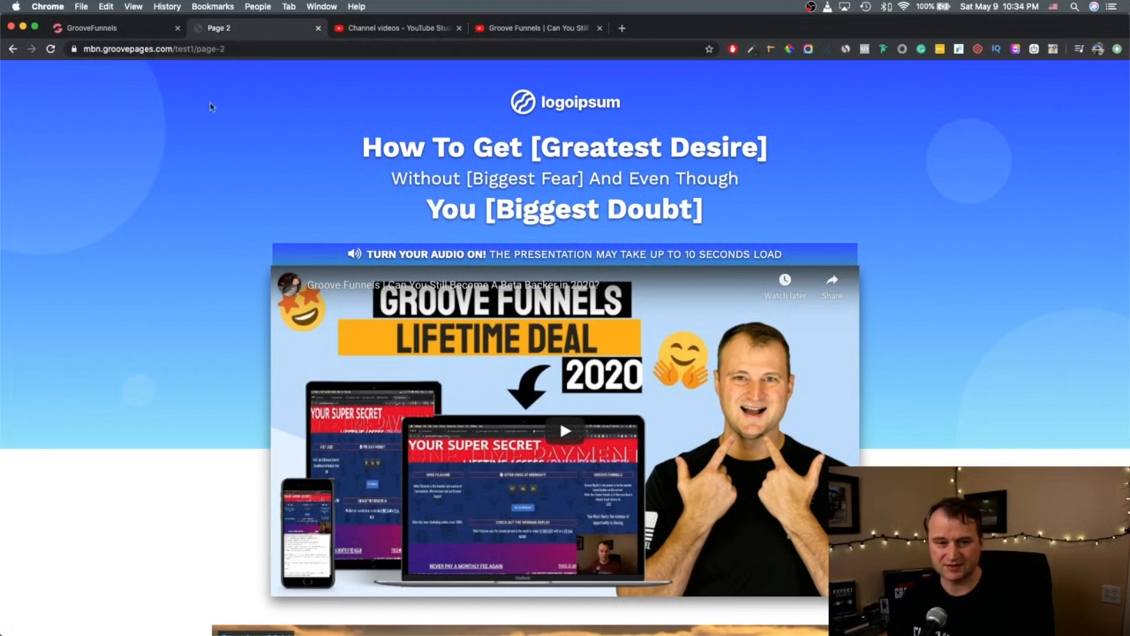
scroll(510, 294, down, 5)
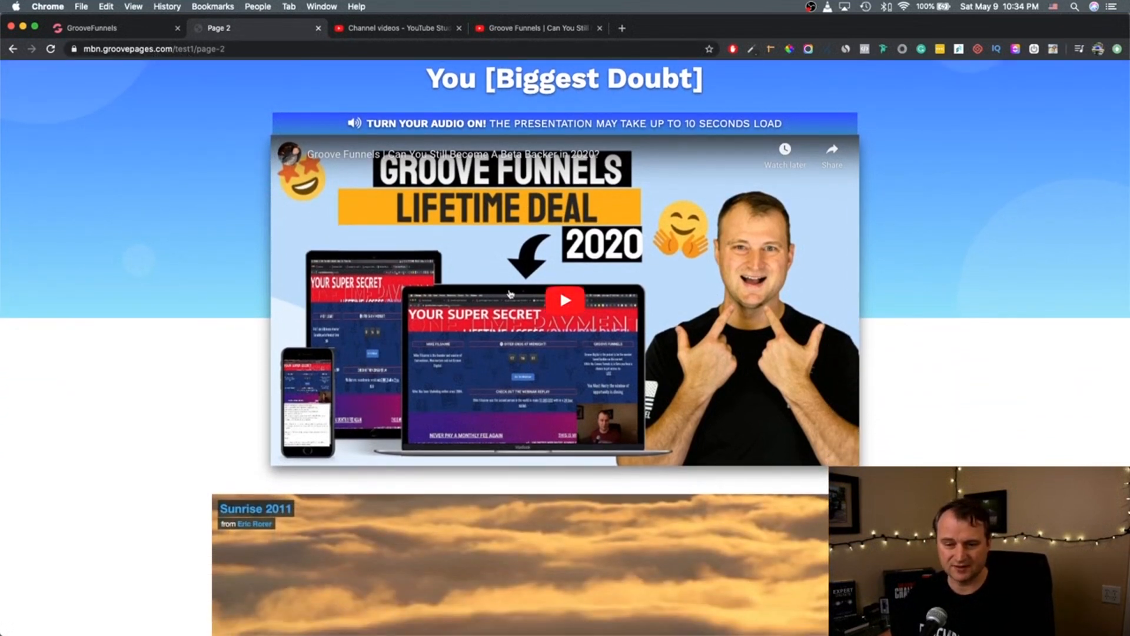
click(580, 295)
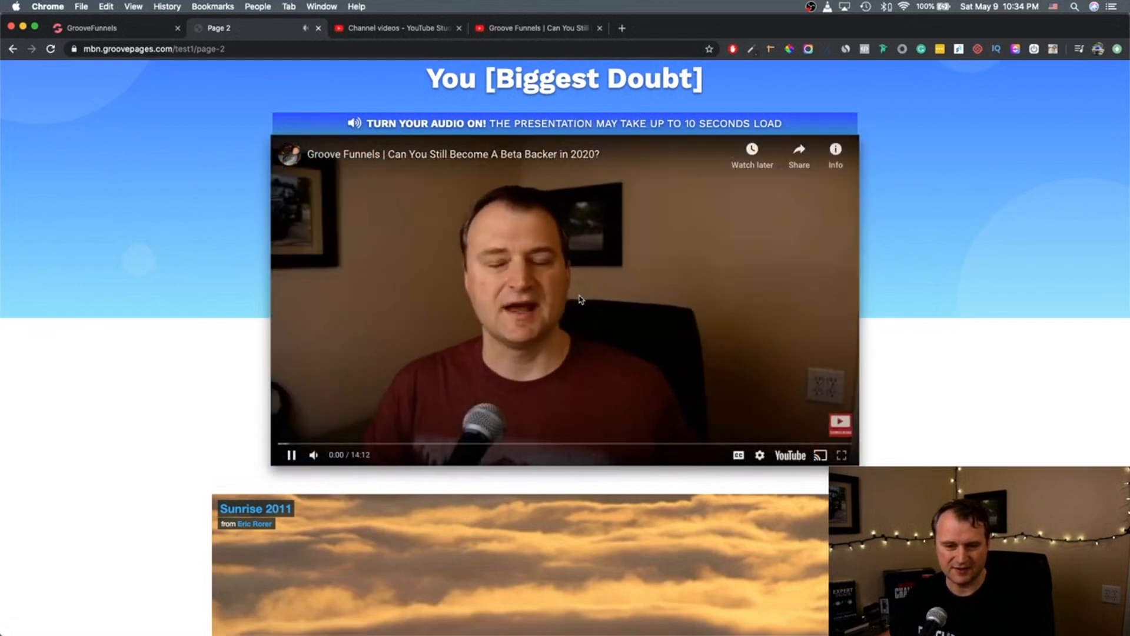
click(559, 296)
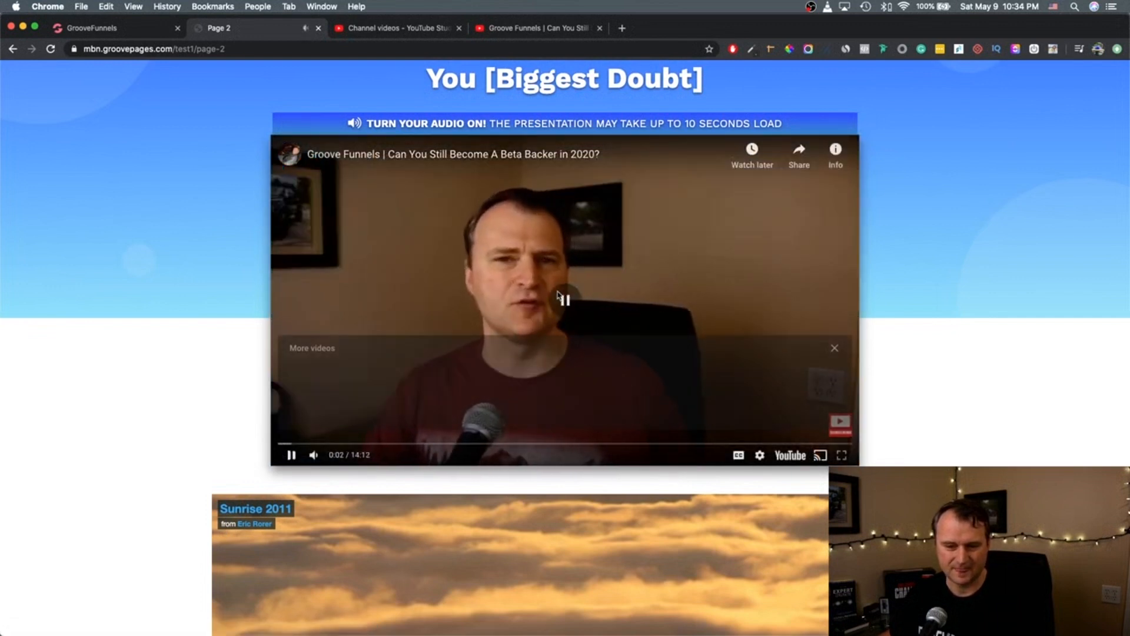
- Set the embedded YouTube video's playback quality to 1080p on the live Page 2
click(760, 455)
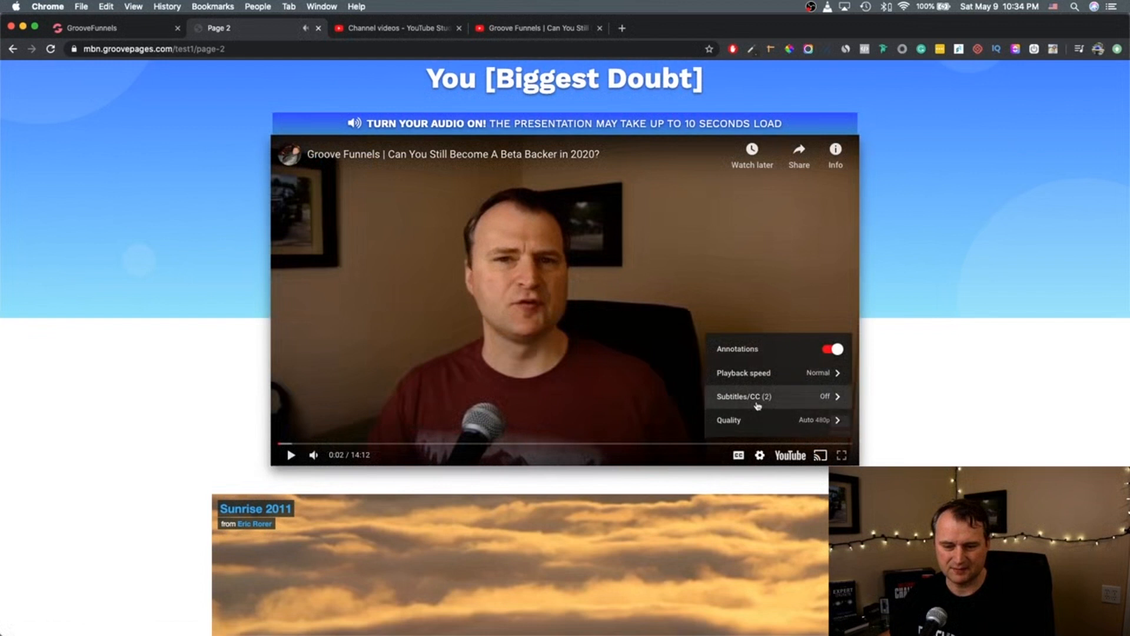
click(828, 422)
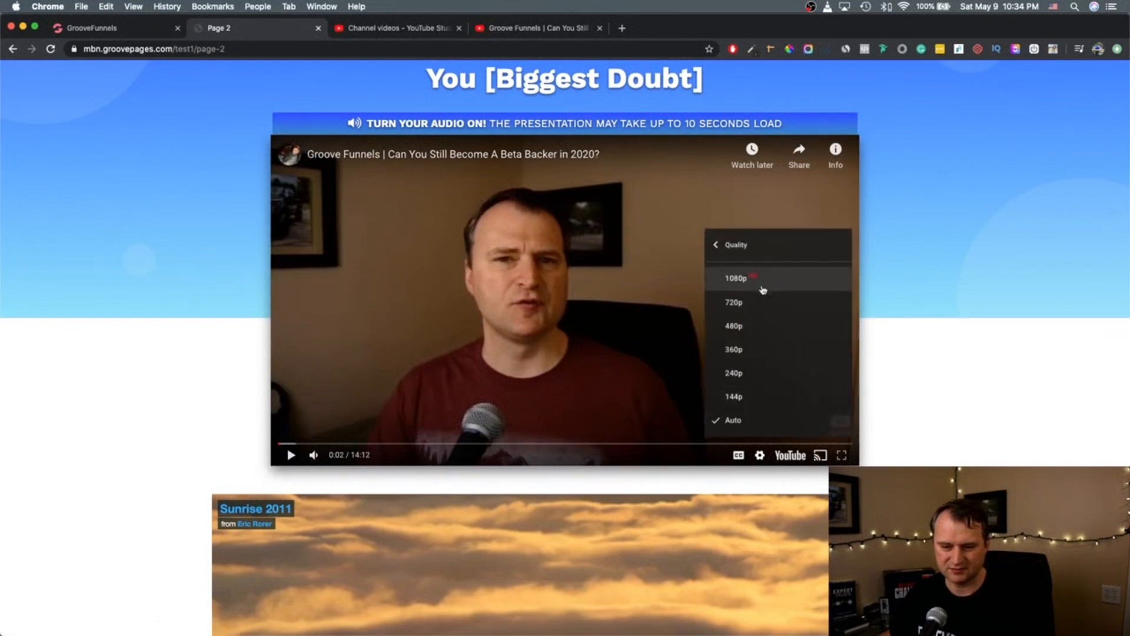
click(811, 280)
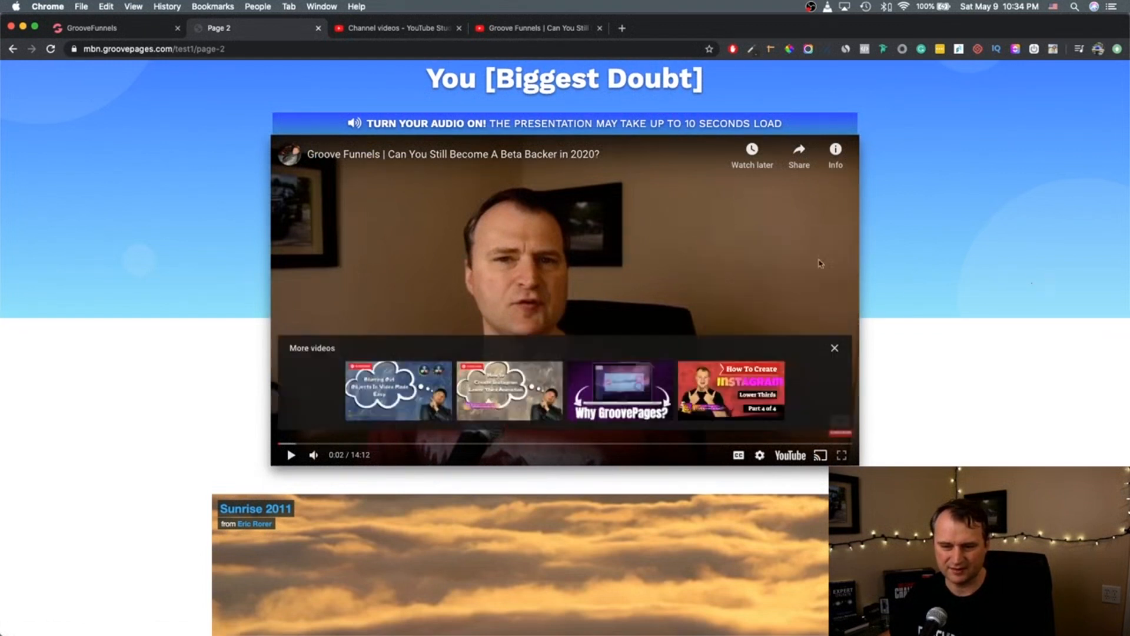
click(762, 456)
click(947, 373)
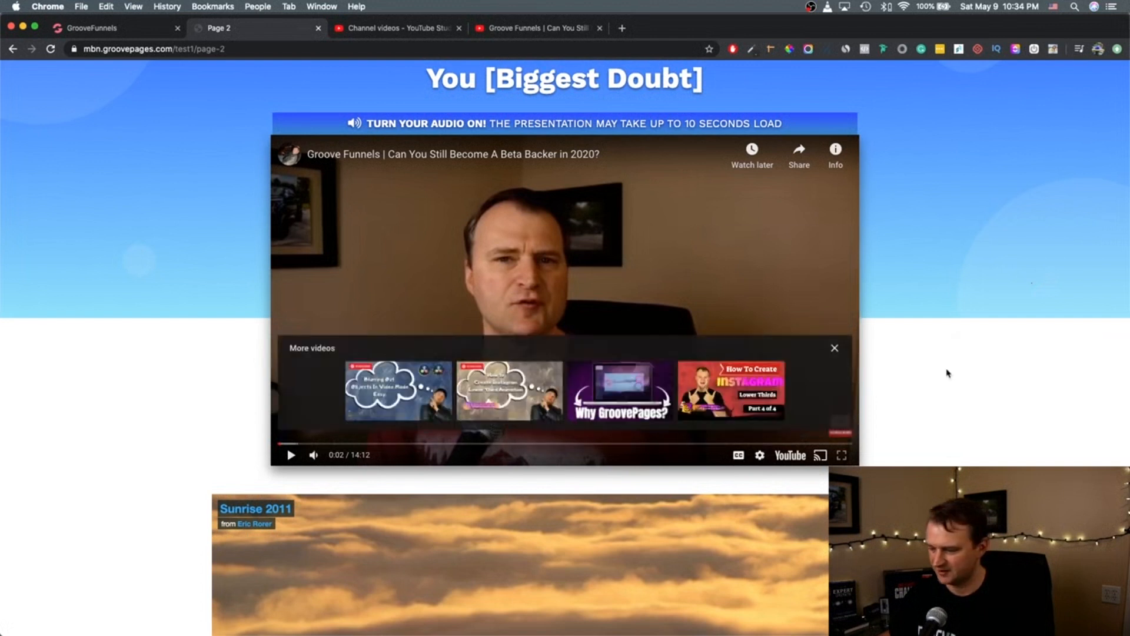
- Play the embedded video briefly once more, and review the live Page 2 down to the Spoiler Alert section and back
click(291, 456)
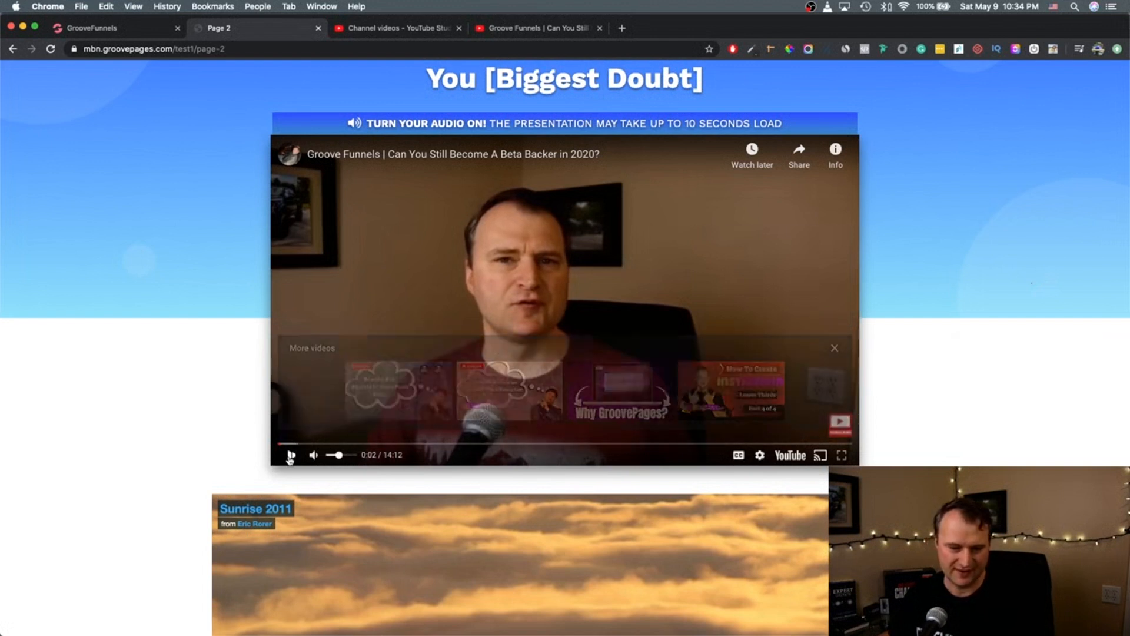
click(291, 456)
scroll(157, 462, down, 10)
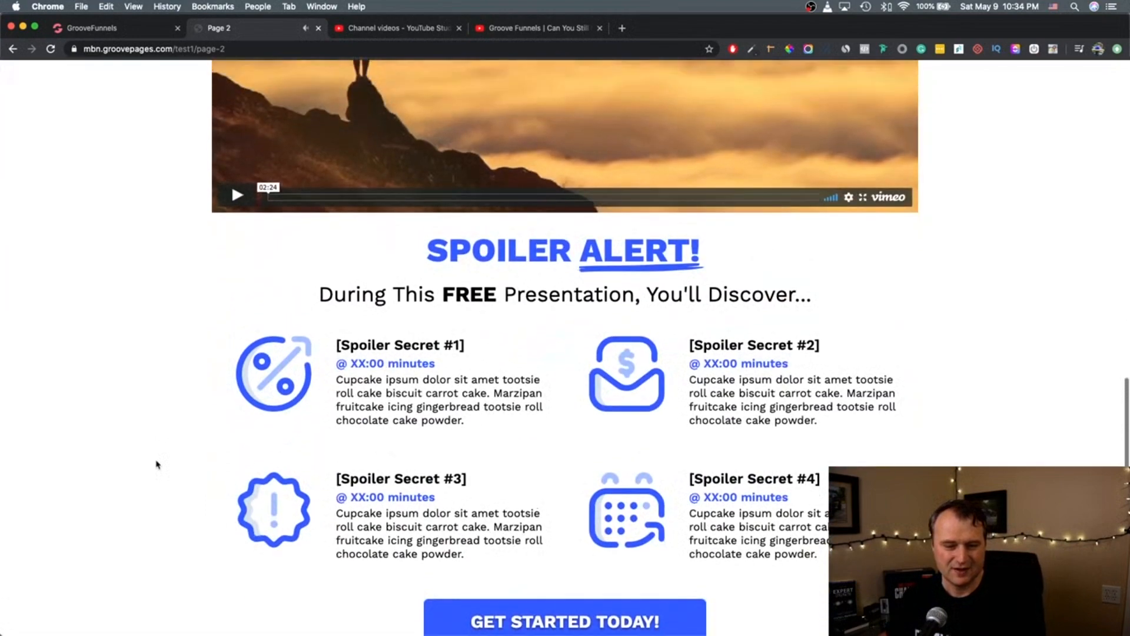
scroll(157, 464, up, 10)
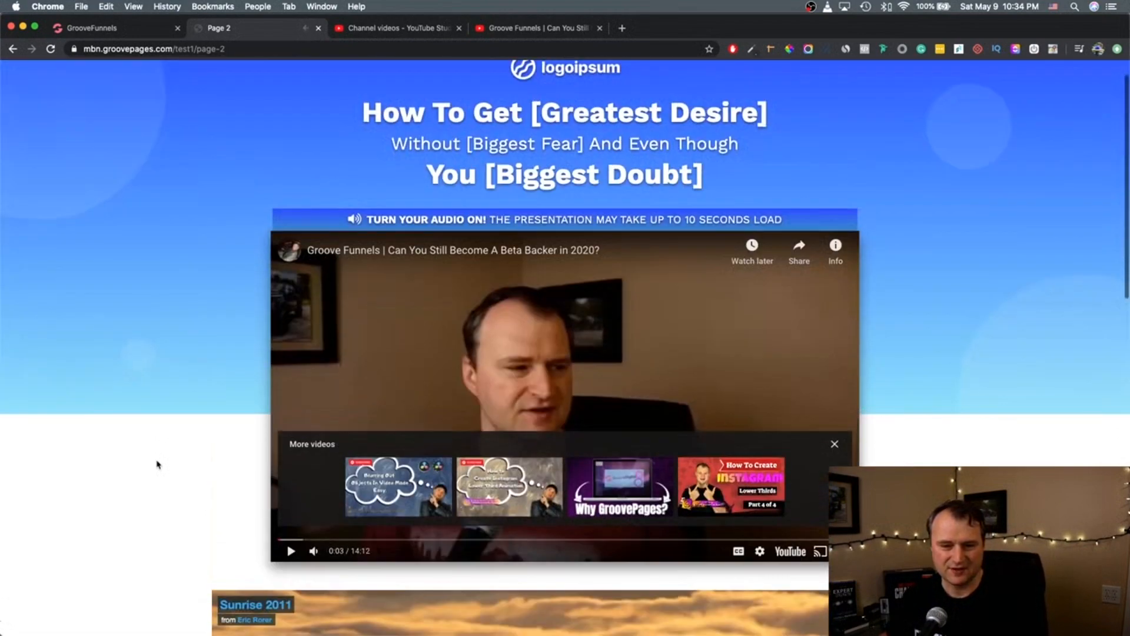
- Return to the GrooveFunnels page builder and open Page 2 for editing
scroll(157, 464, up, 3)
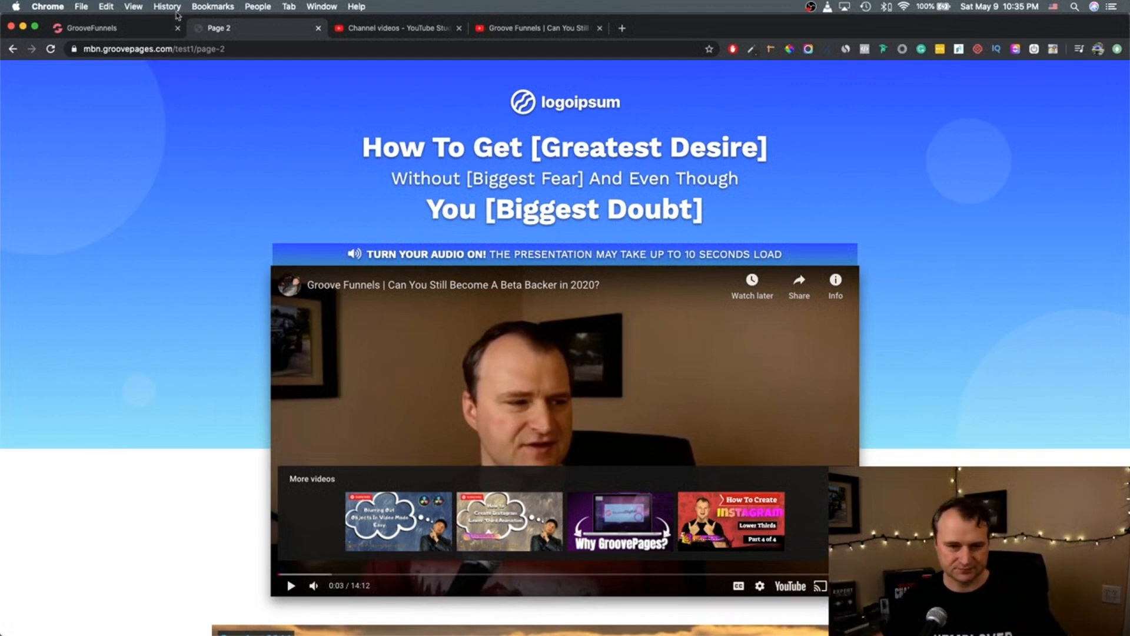
click(109, 37)
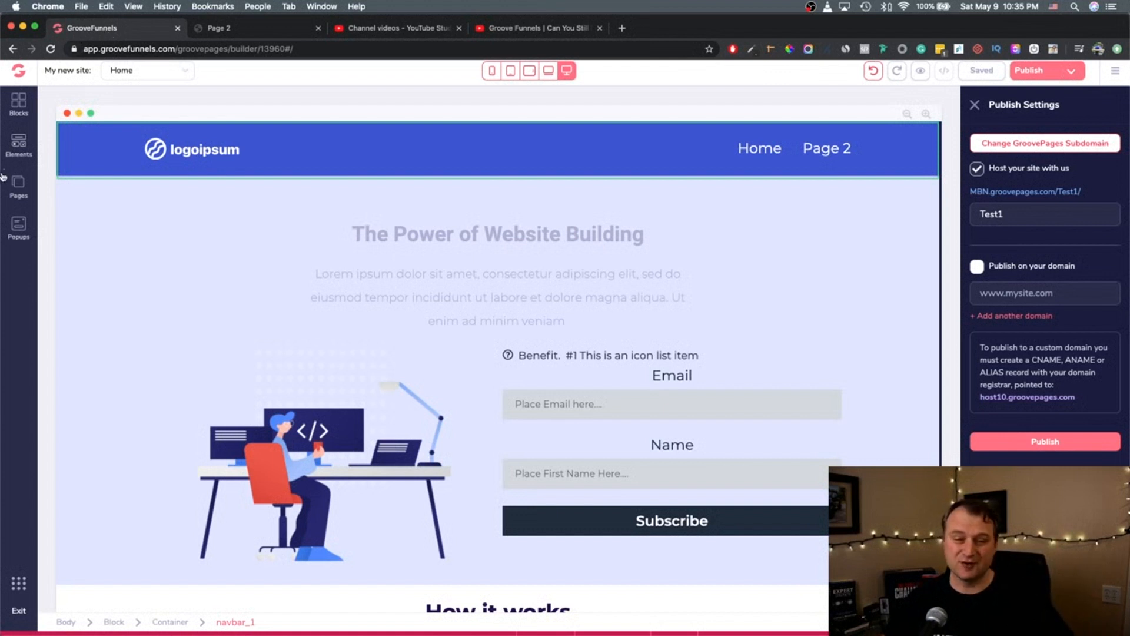
click(19, 145)
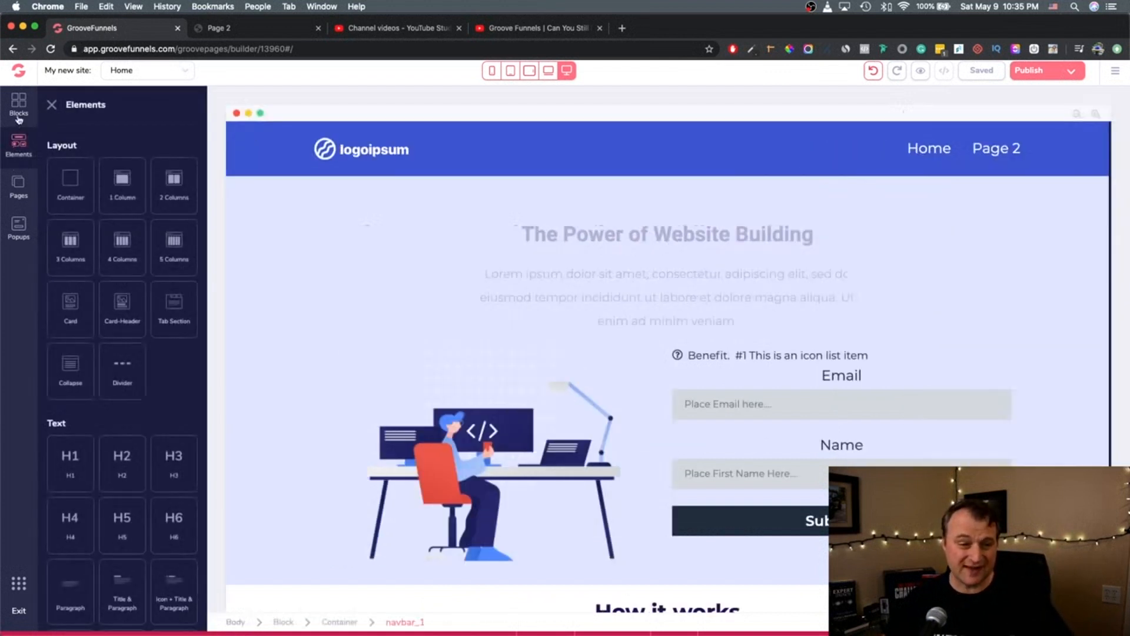
click(19, 103)
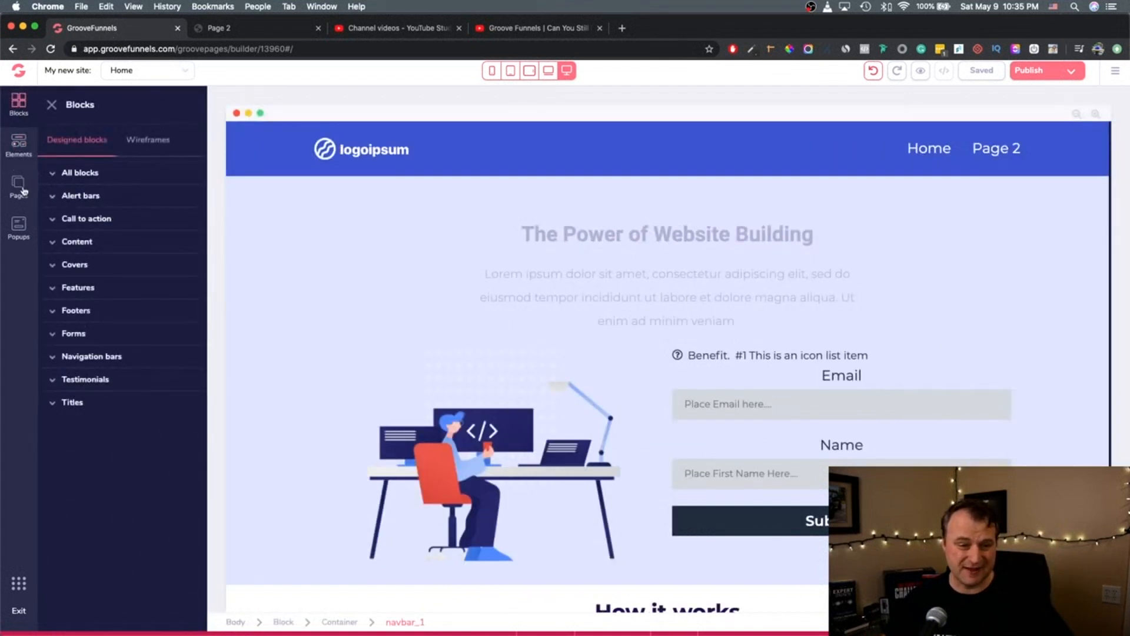
click(19, 185)
click(102, 215)
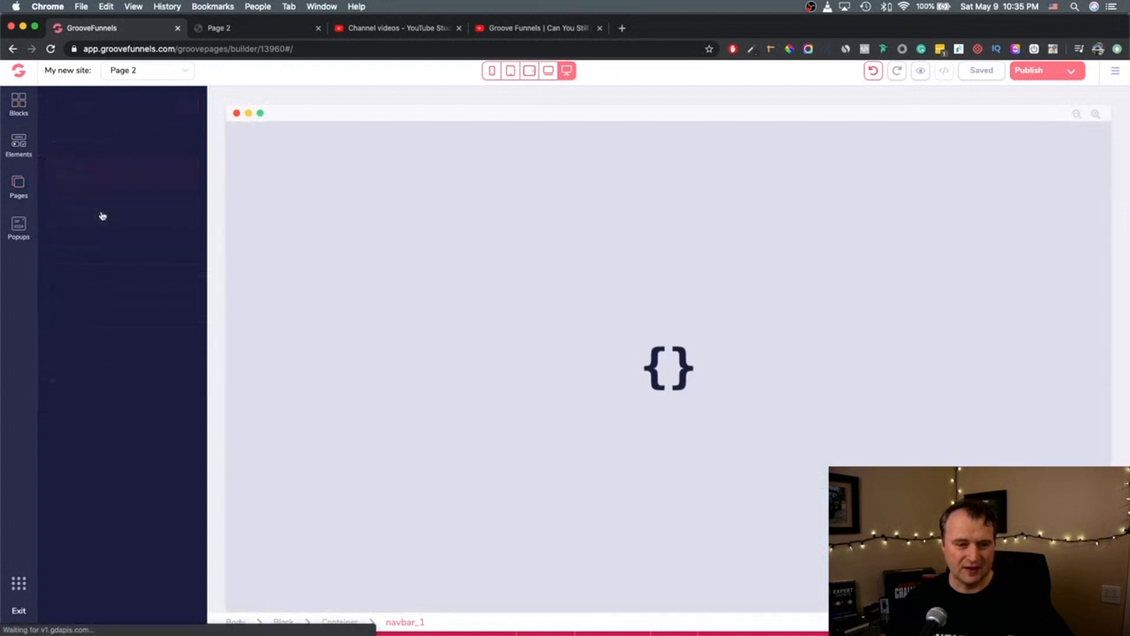
- Delete the Sunrise 2011 Vimeo video below the YouTube video on Page 2, confirming the removal
scroll(275, 384, down, 1)
scroll(270, 385, down, 1)
scroll(270, 385, down, 1)
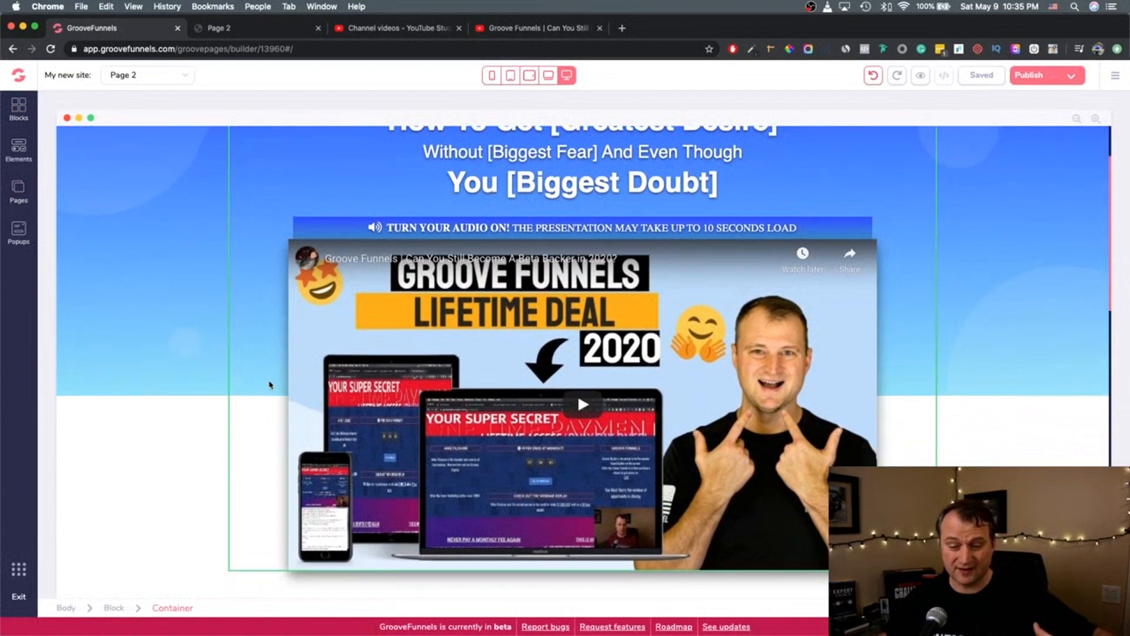
scroll(270, 385, down, 9)
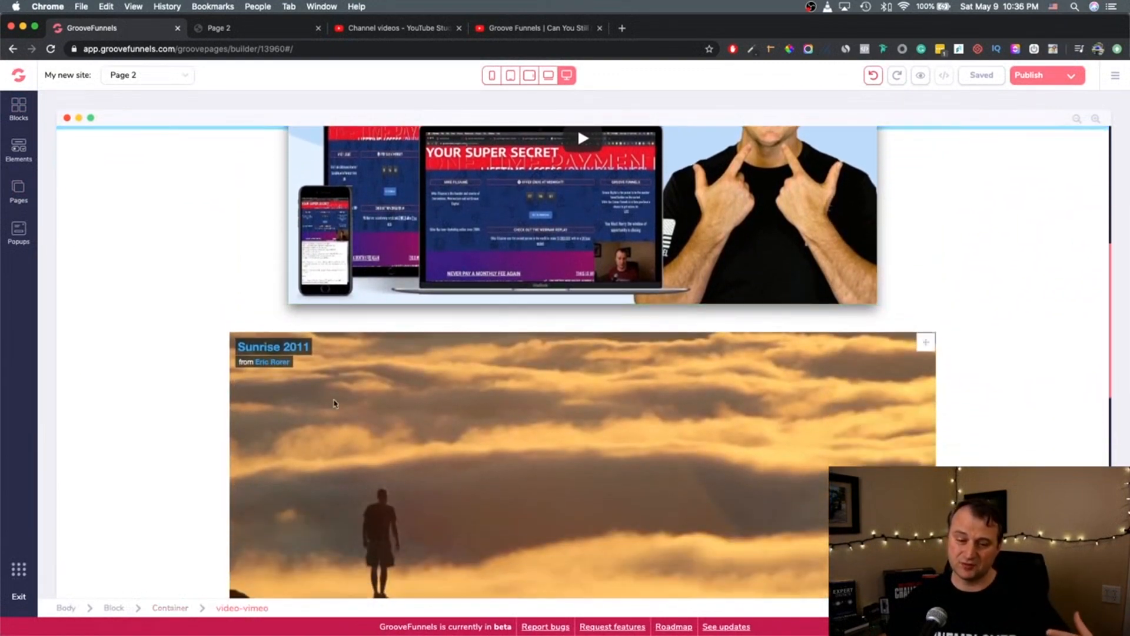
click(333, 404)
click(192, 313)
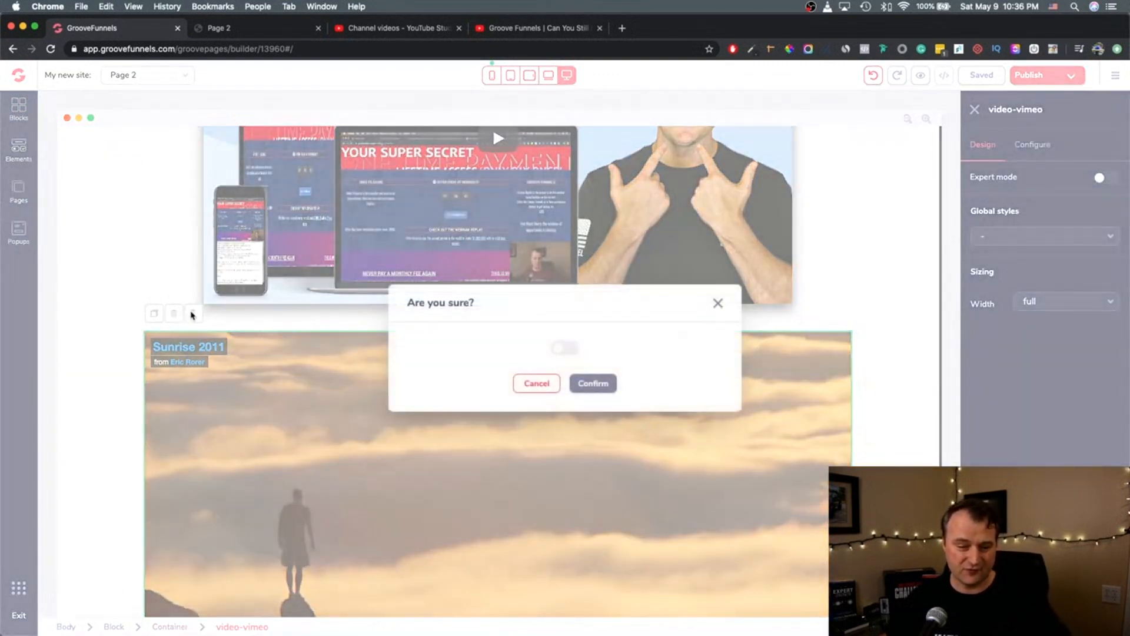
click(564, 348)
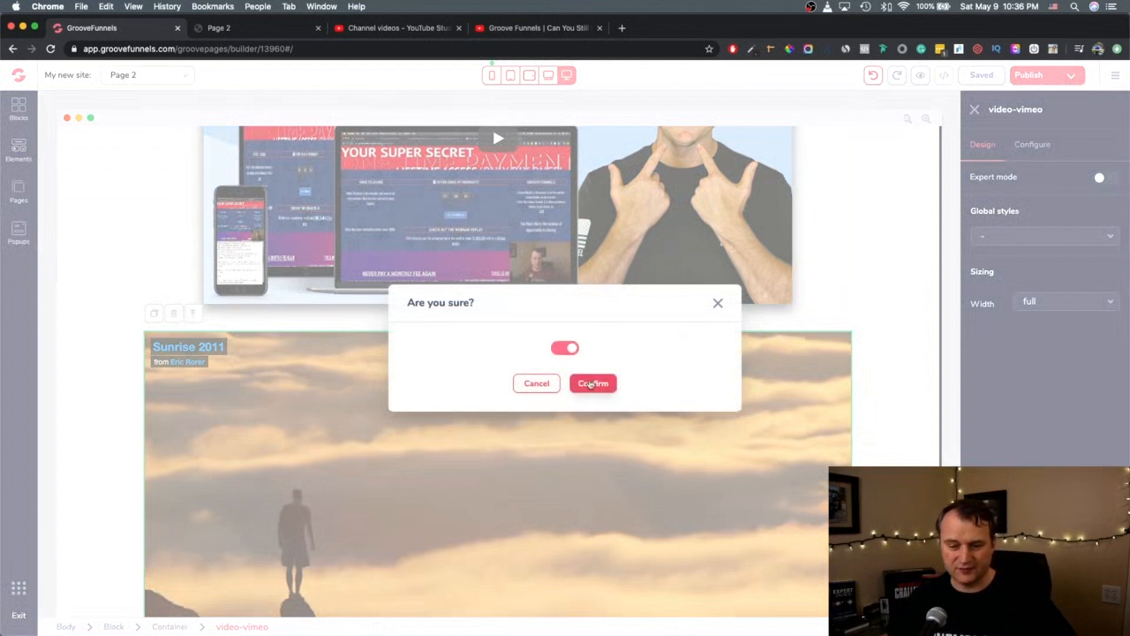
click(590, 384)
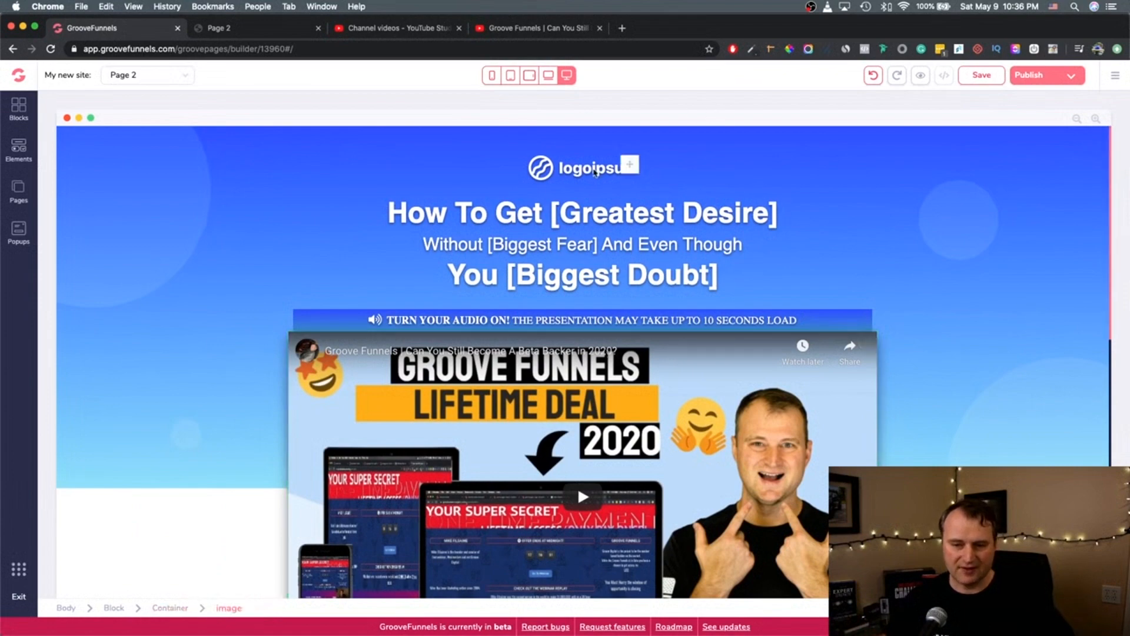
- Delete the logoipsum logo image above the Page 2 headline, confirming the removal
click(555, 176)
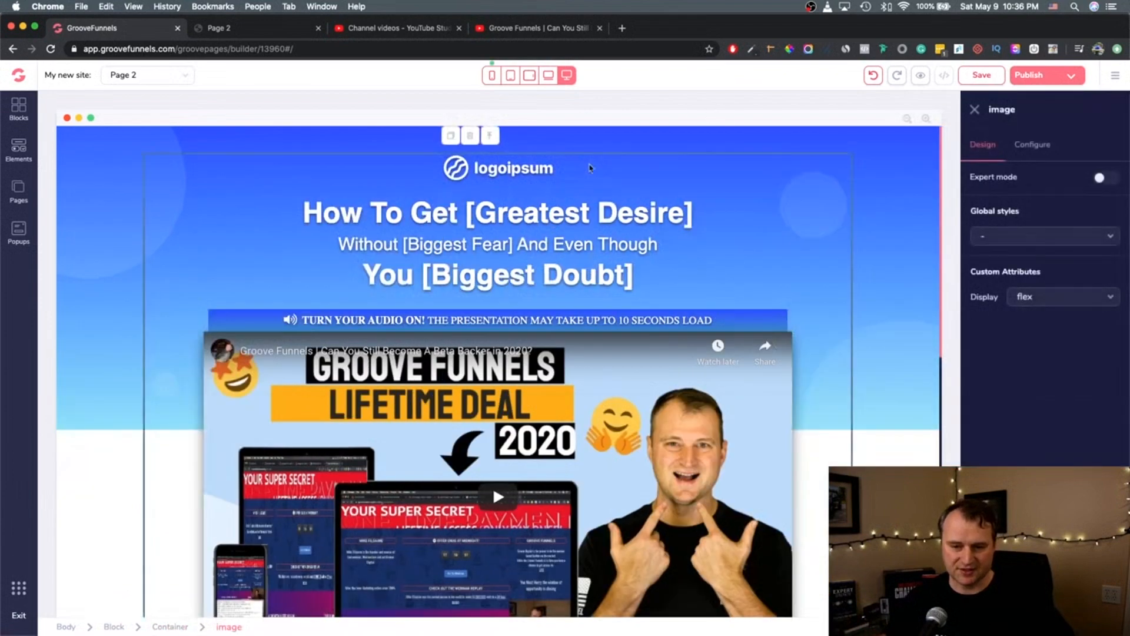
click(471, 137)
click(575, 350)
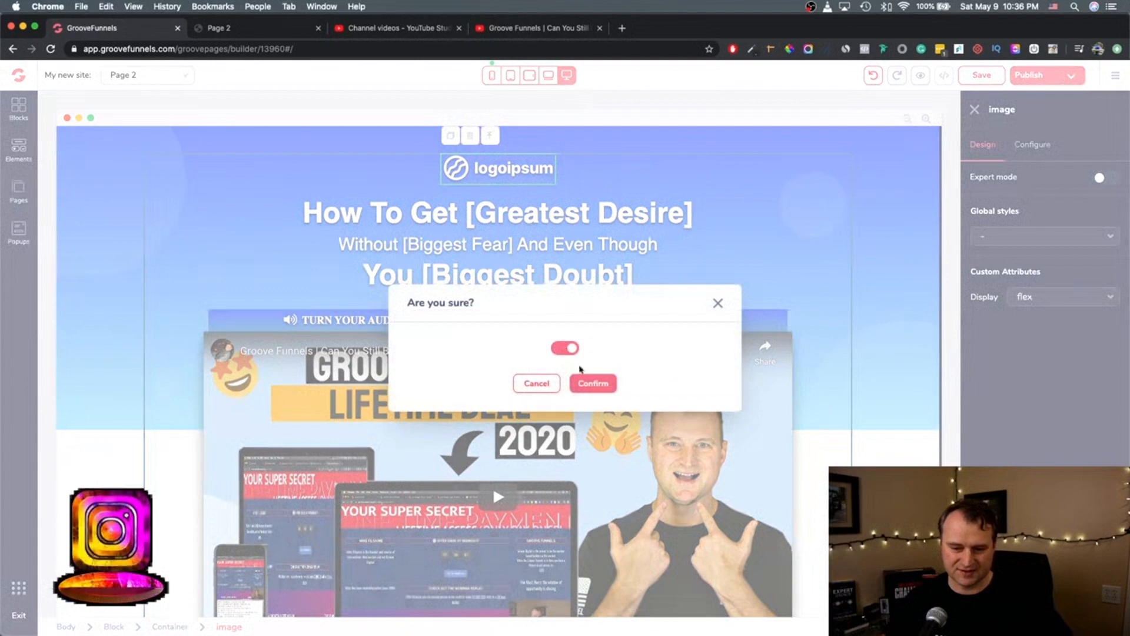
click(586, 383)
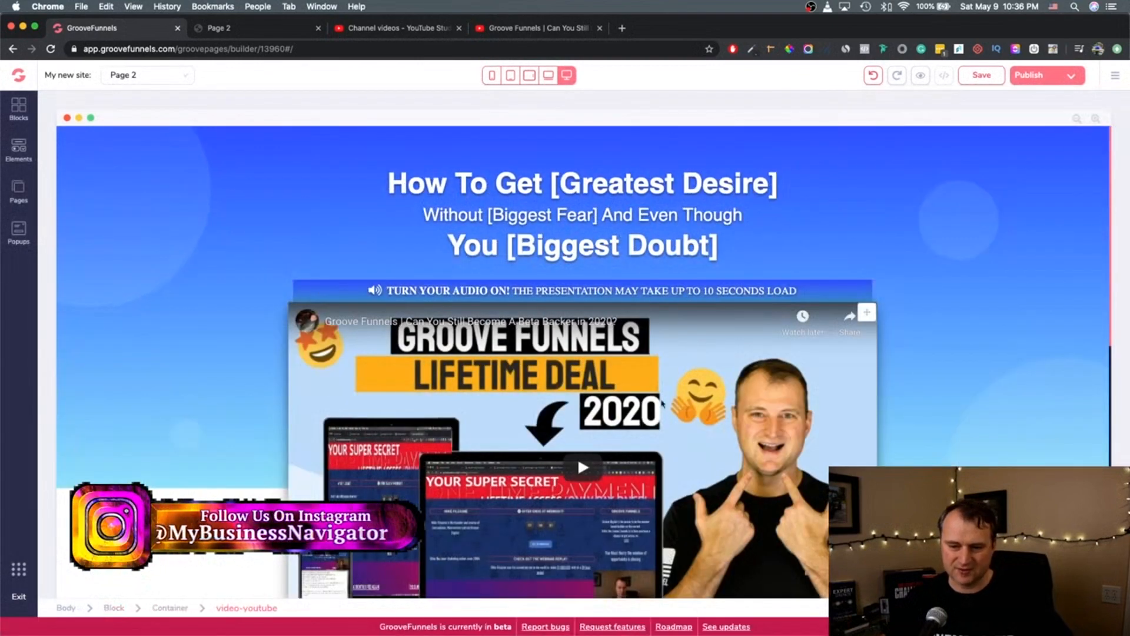
- Reduce the spacing above the "How To Get [Greatest Desire]" heading on Page 2
click(612, 184)
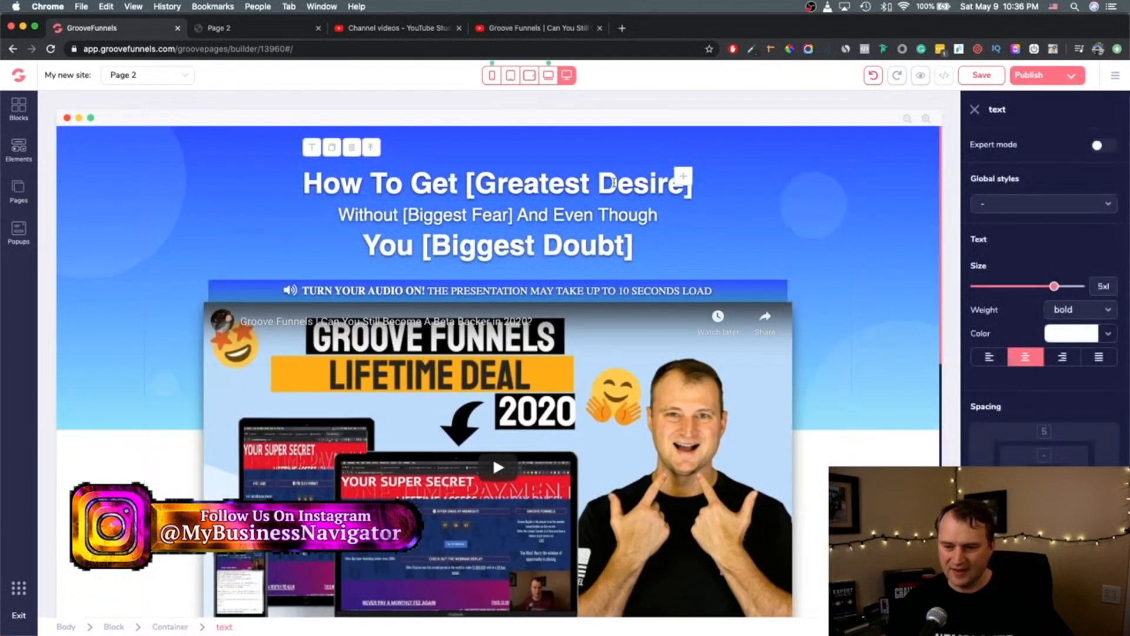
double_click(612, 184)
click(1046, 434)
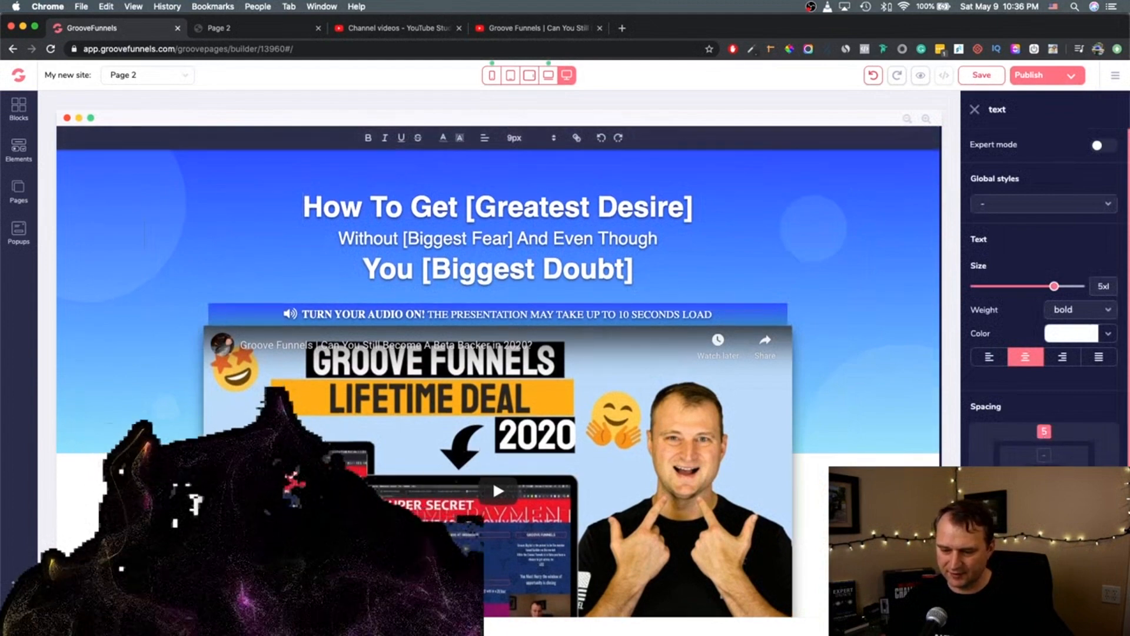
click(1044, 482)
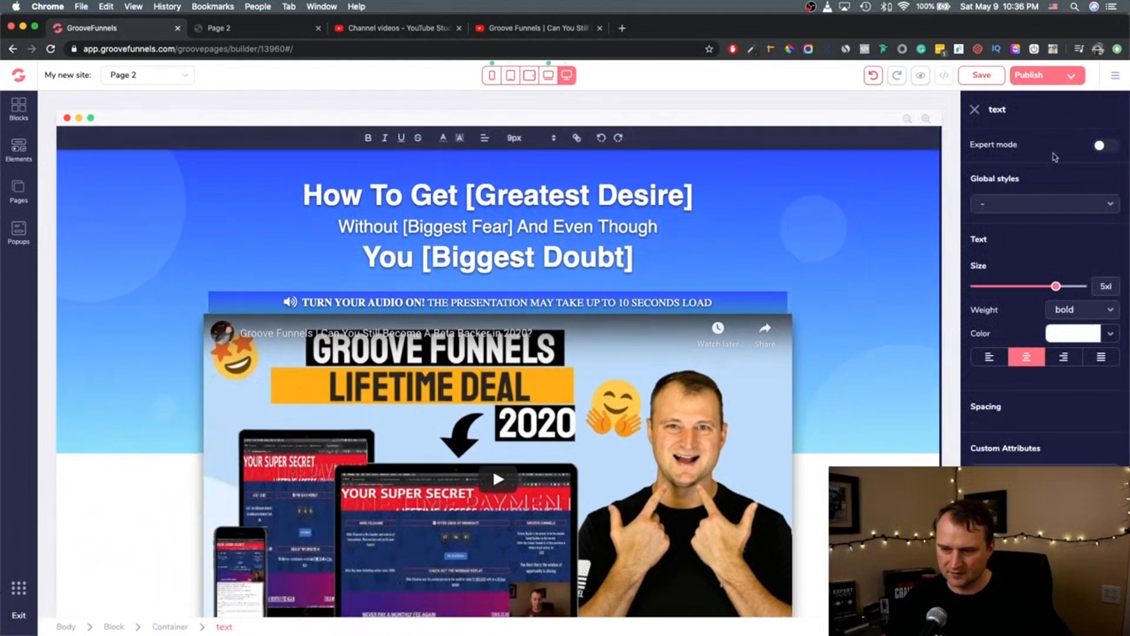
click(558, 187)
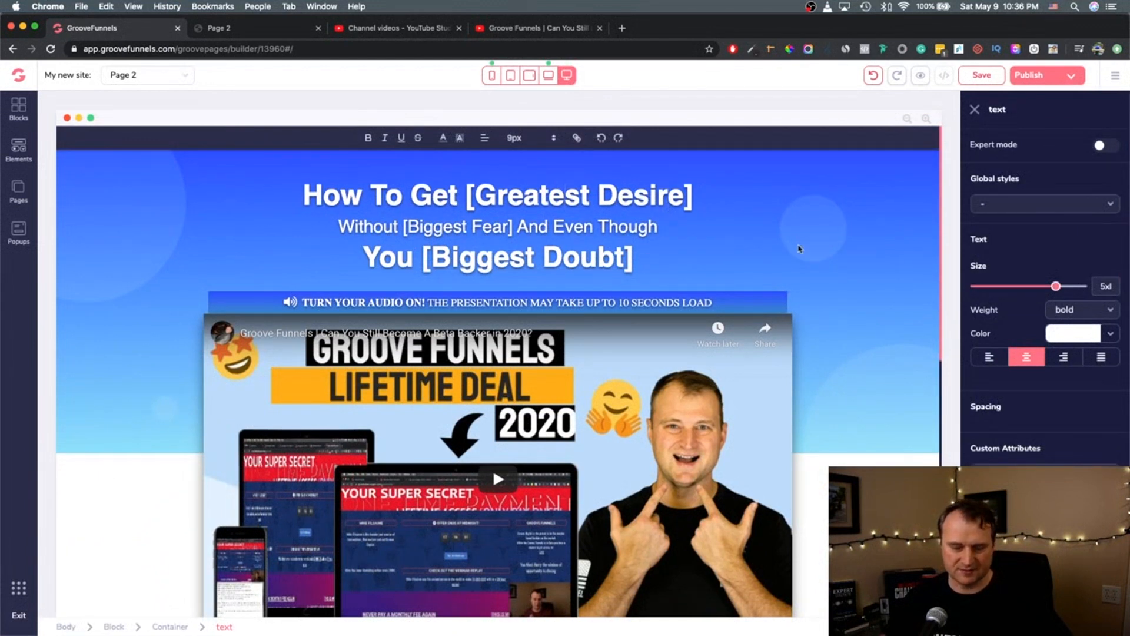
click(807, 244)
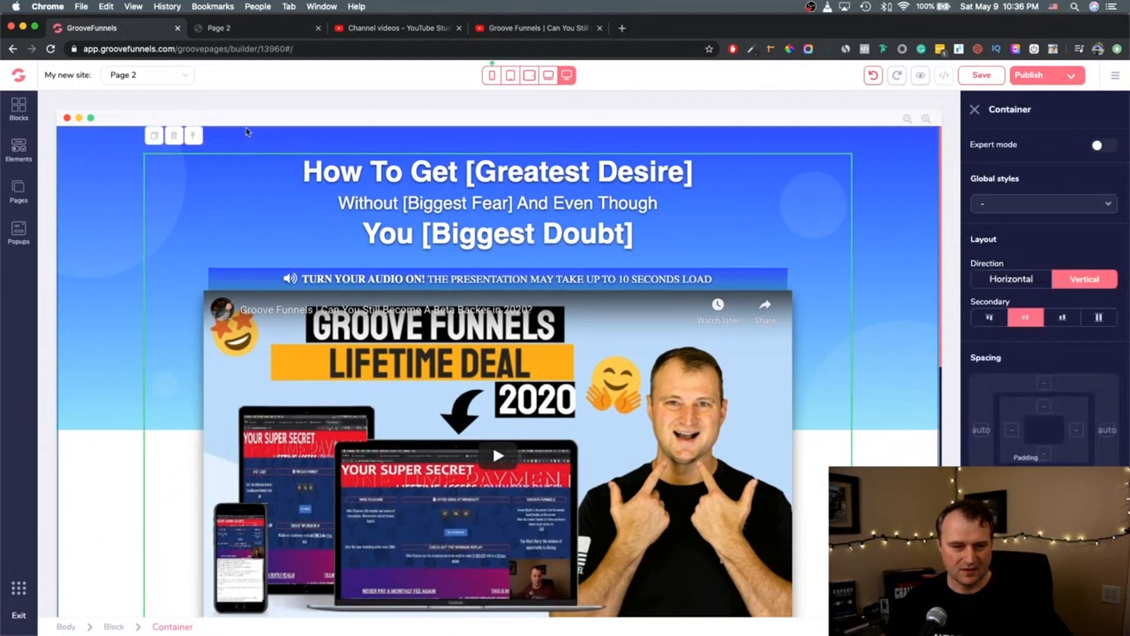
- Open the settings of the block that holds the headline and the YouTube video
click(247, 138)
click(243, 141)
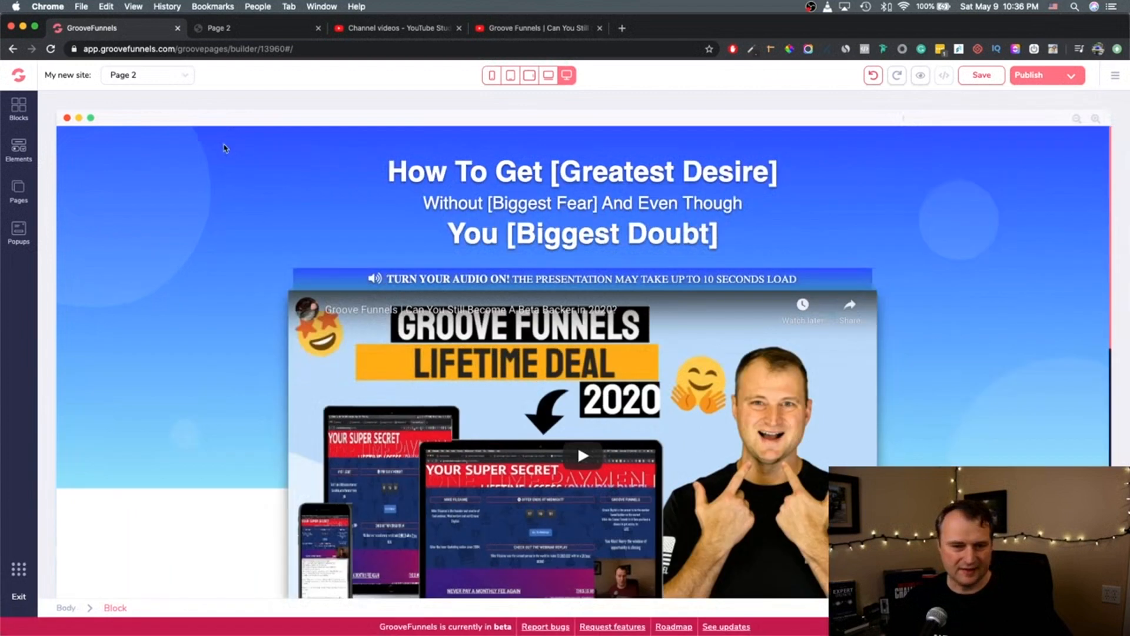
click(224, 148)
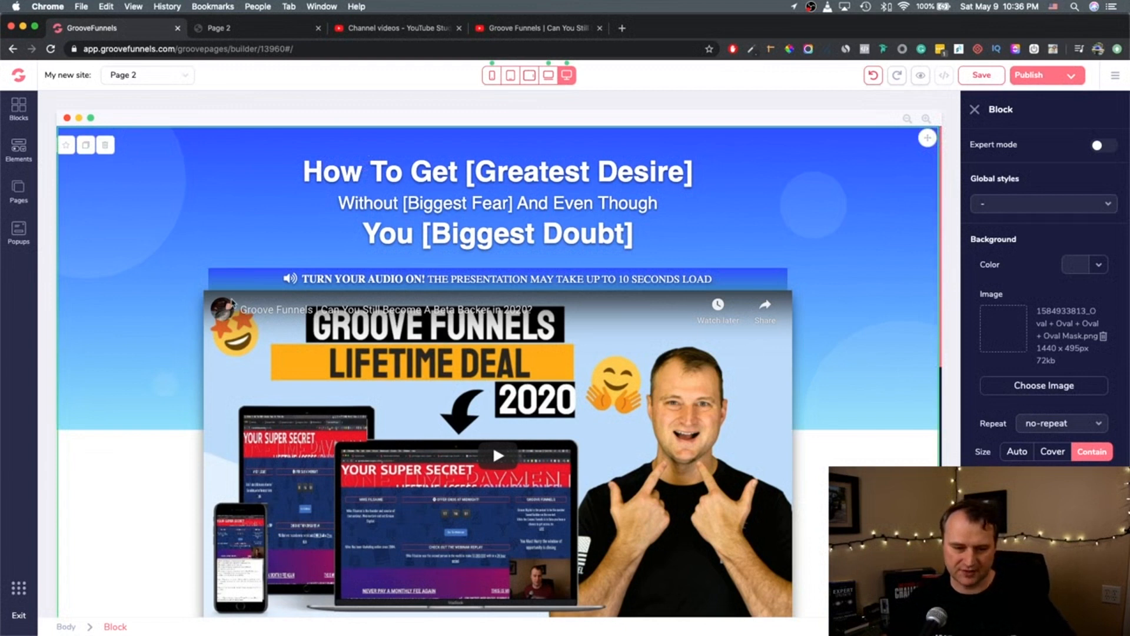
- Save the Page 2 edits and reload the live Page 2 in its browser tab
click(981, 75)
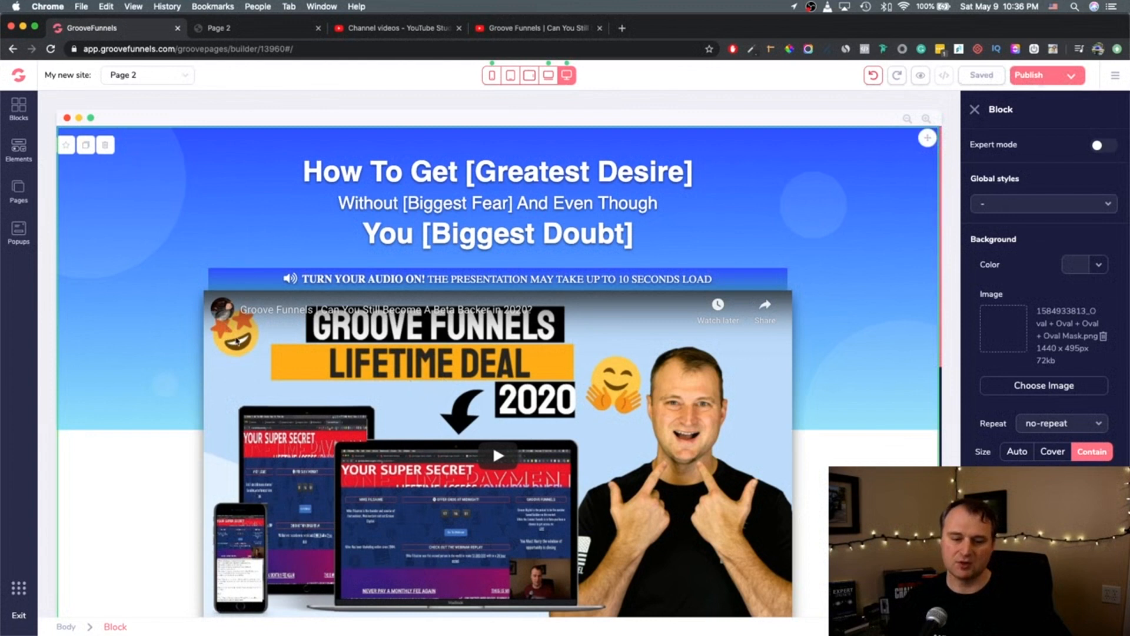
click(248, 28)
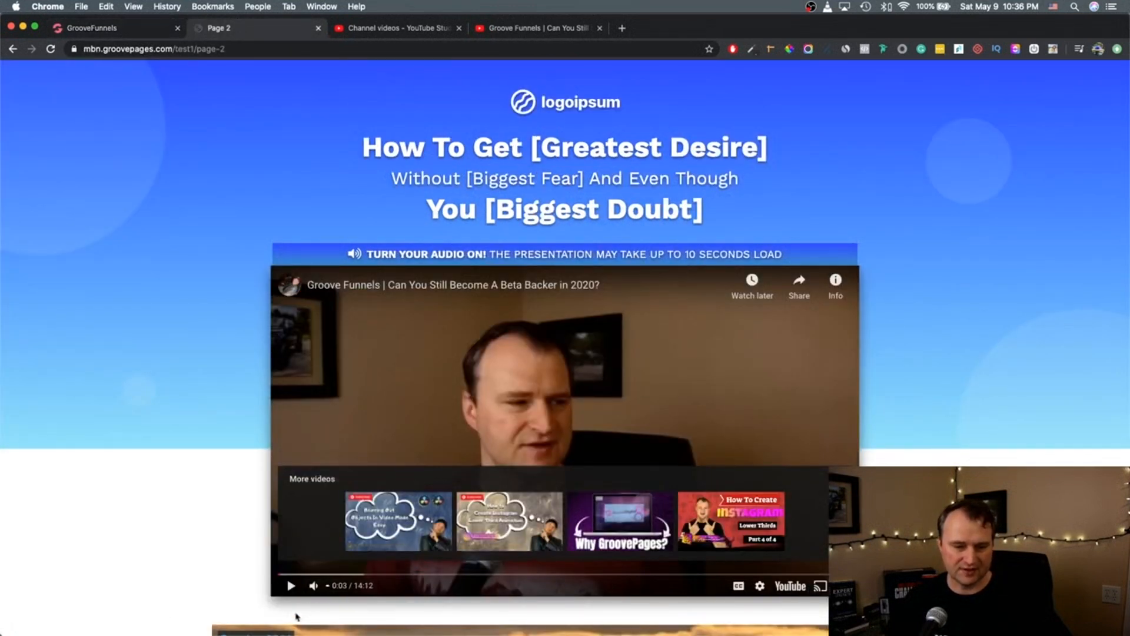
click(50, 49)
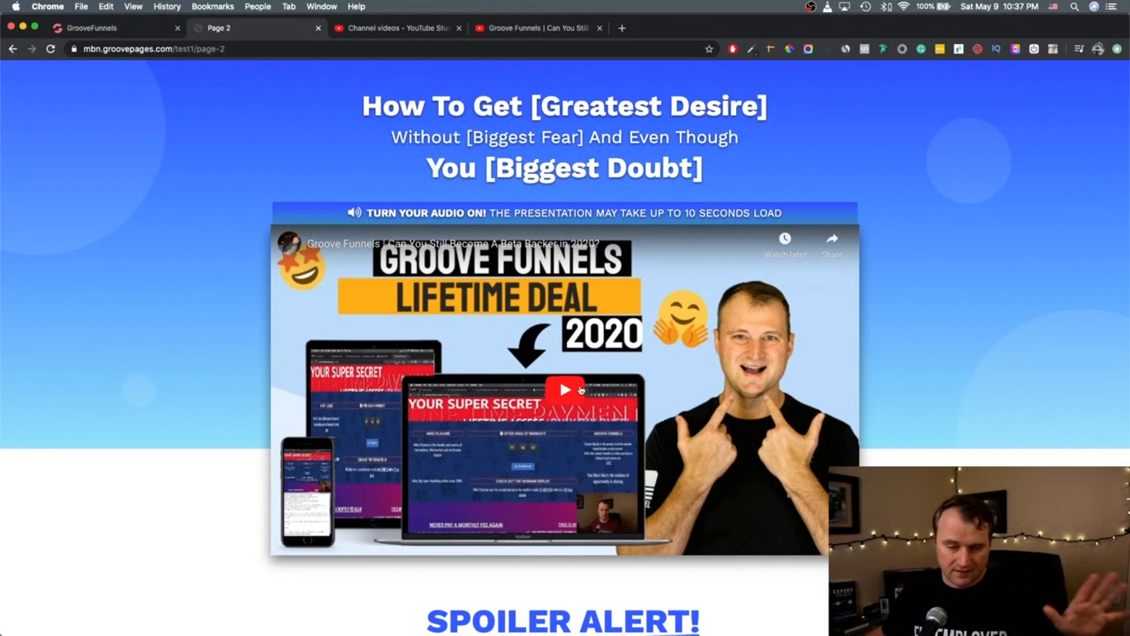
- Highlight the headline placeholders Greatest Desire, Biggest Fear and Biggest Doubt on the live Page 2
drag(547, 106, 754, 105)
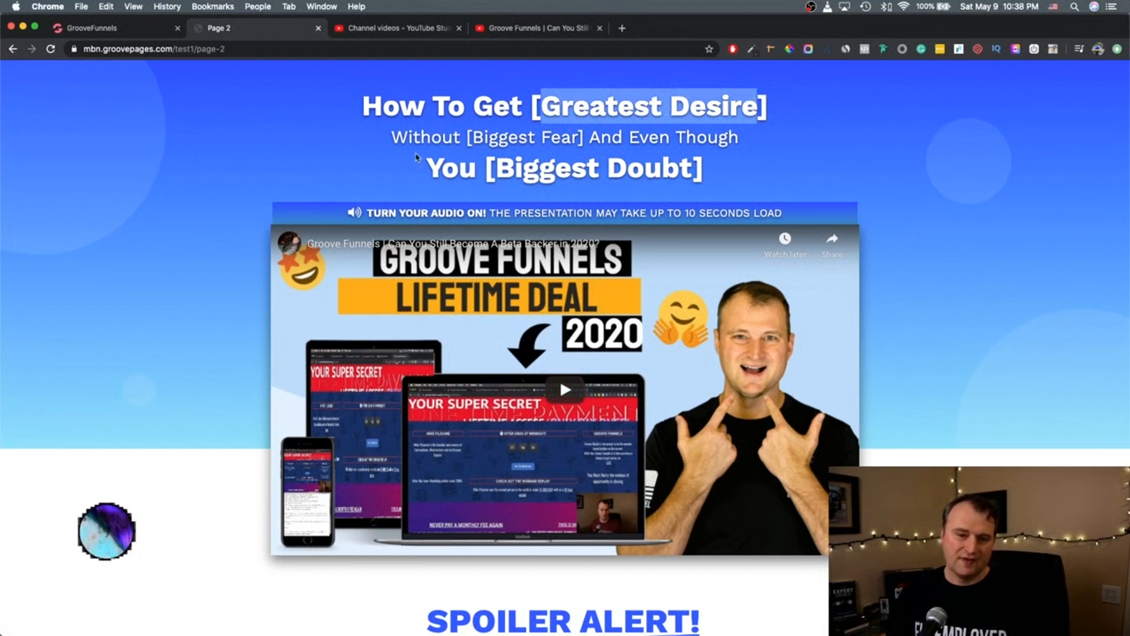
drag(471, 137, 579, 136)
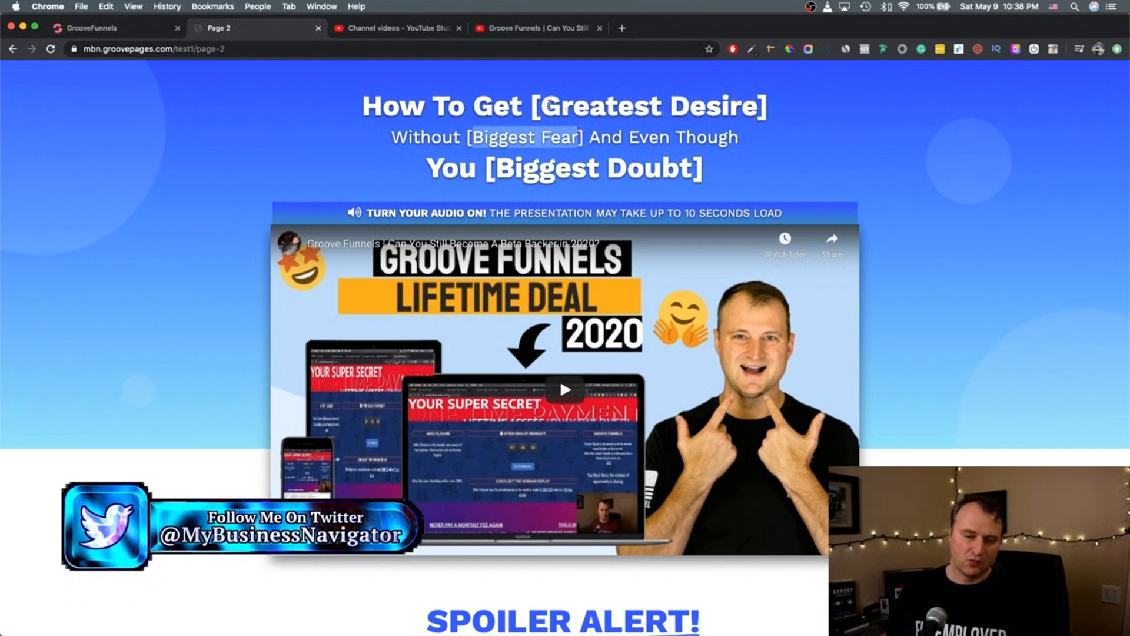
drag(540, 106, 721, 106)
drag(474, 138, 579, 135)
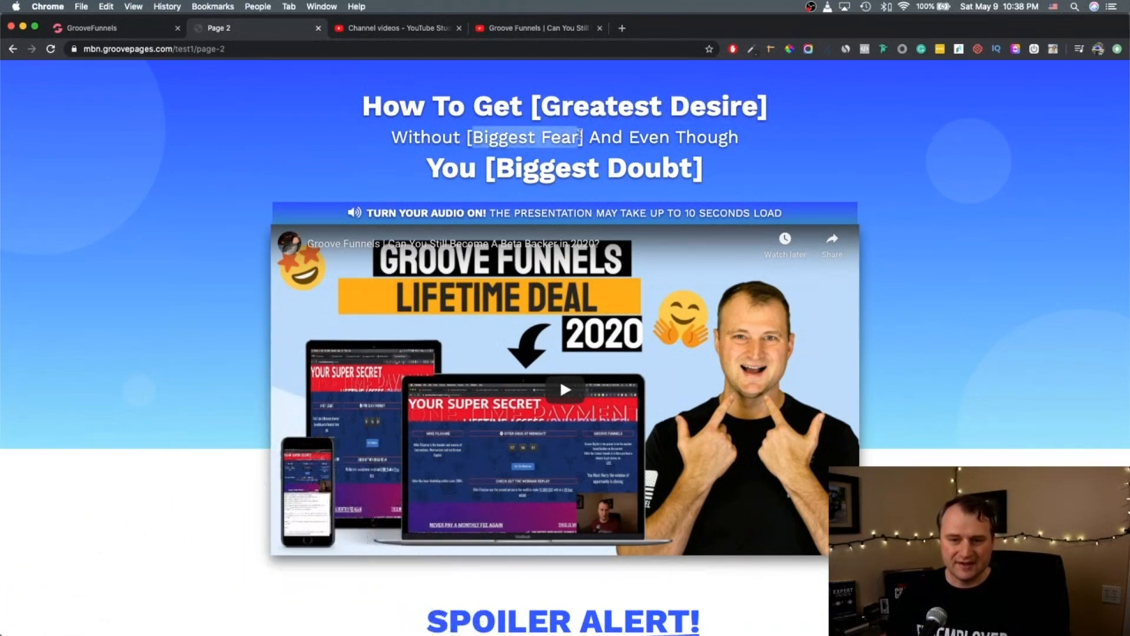
drag(498, 170, 690, 155)
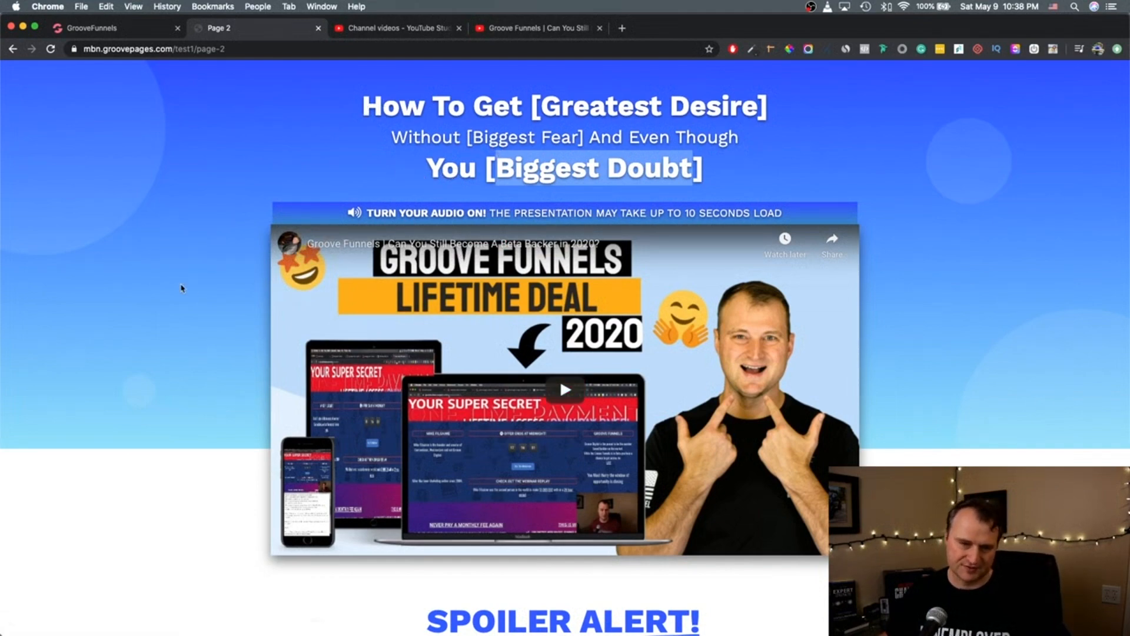
- Review the live Page 2 from the headline down to the Spoiler Alert section and footer, and return to the page builder
scroll(344, 134, down, 8)
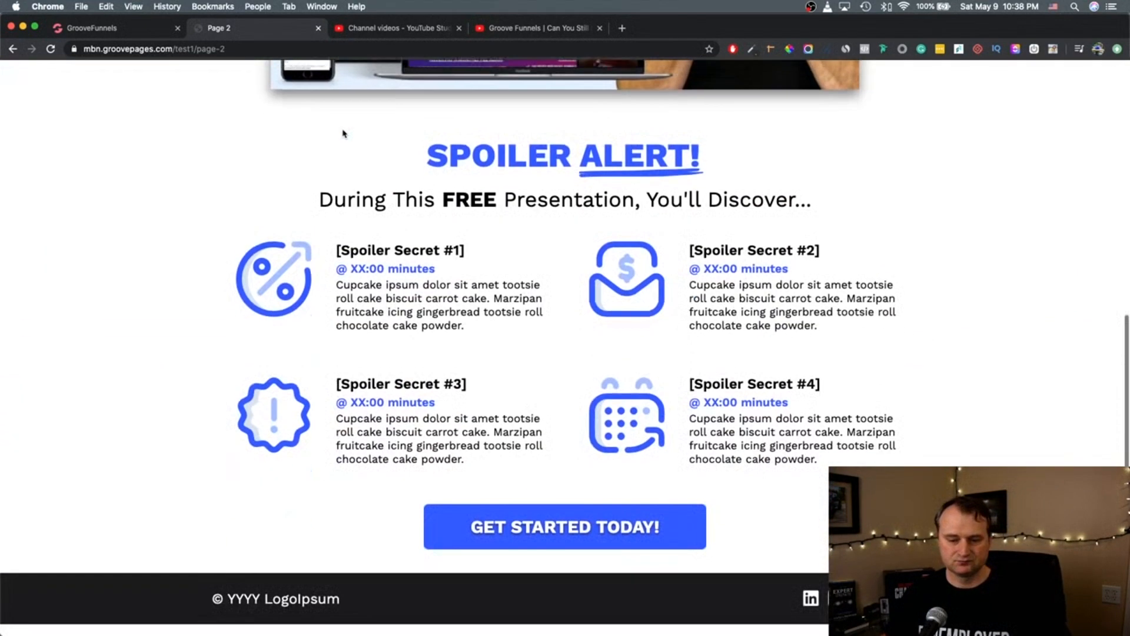
scroll(344, 133, up, 8)
scroll(346, 131, down, 8)
scroll(345, 131, up, 8)
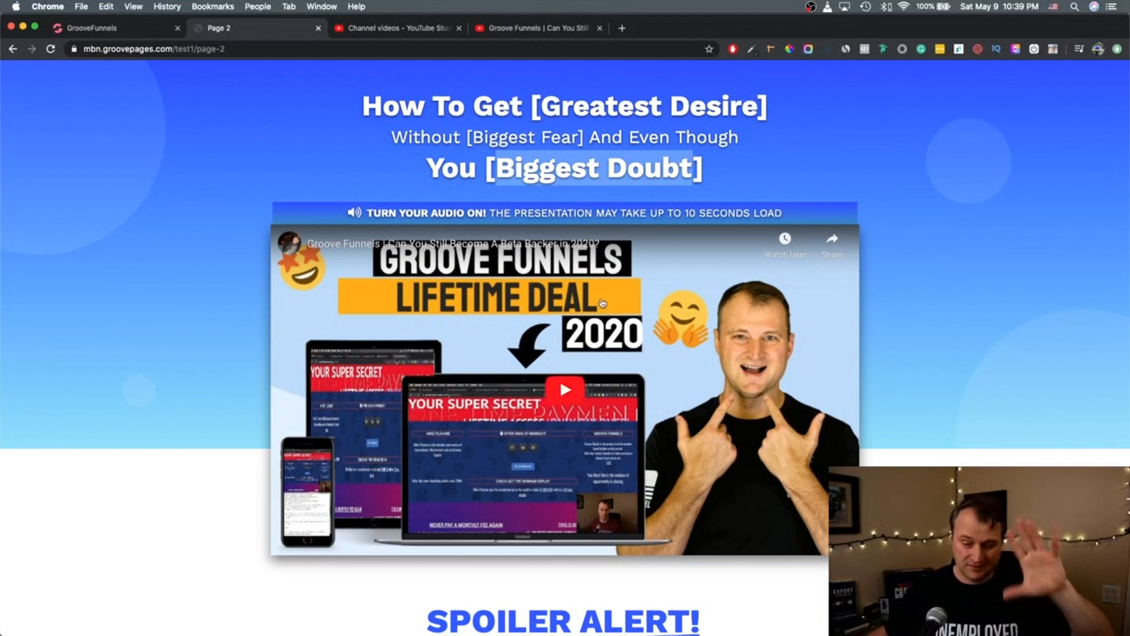
scroll(560, 379, down, 8)
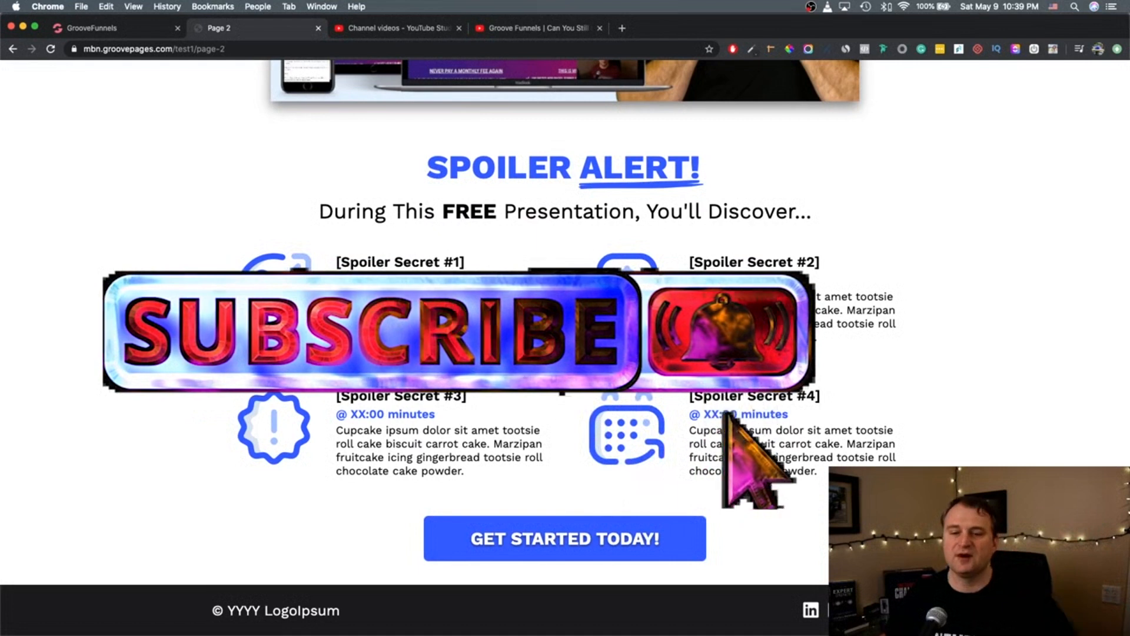
scroll(779, 258, up, 8)
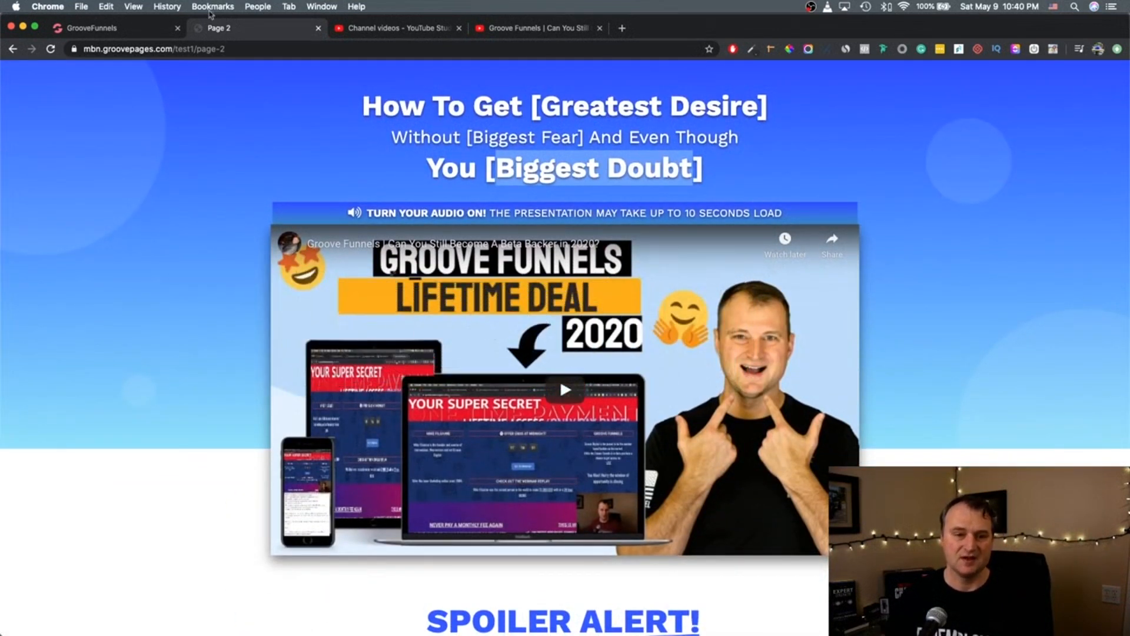
click(94, 29)
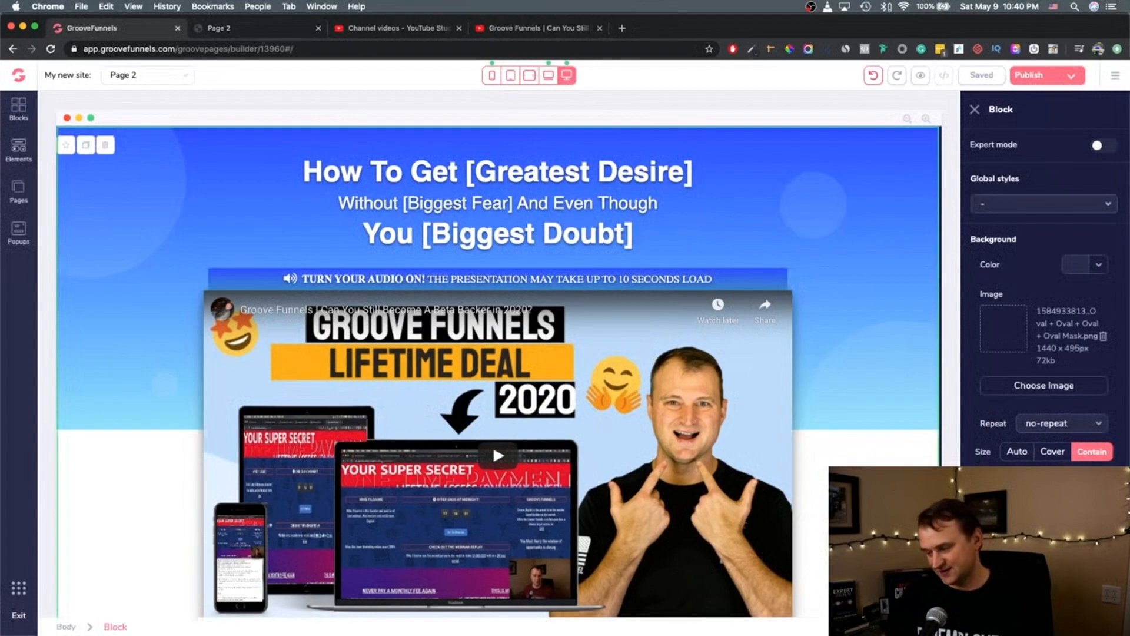